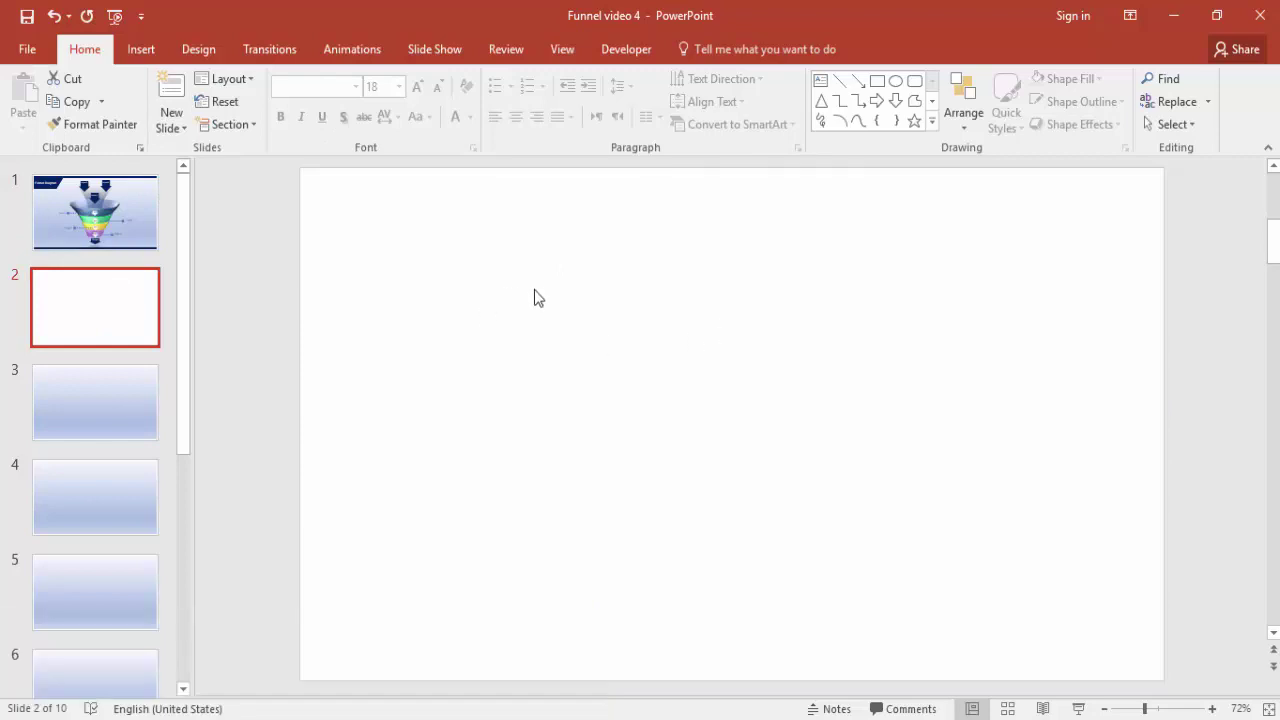
# Step: Apply the Light Gradient - Accent 1 preset gradient fill to slide 2's background
pyautogui.click(200, 52)
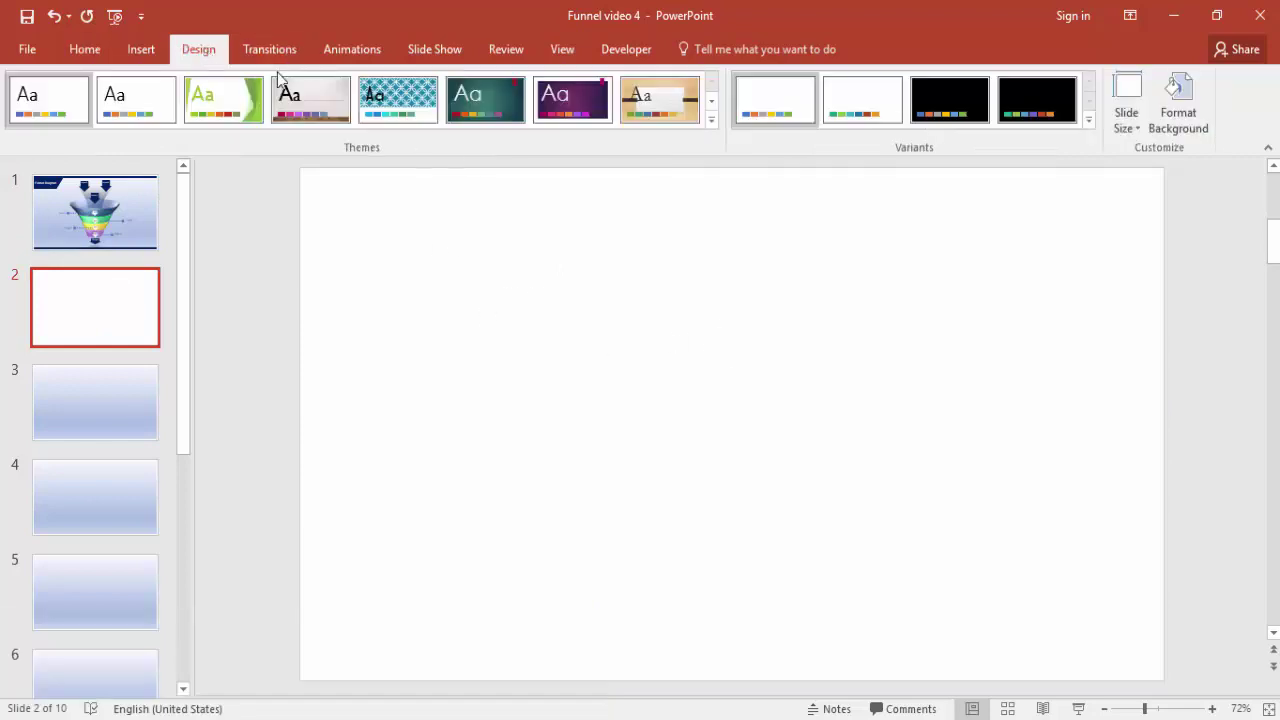
pyautogui.click(1176, 100)
pyautogui.click(1064, 312)
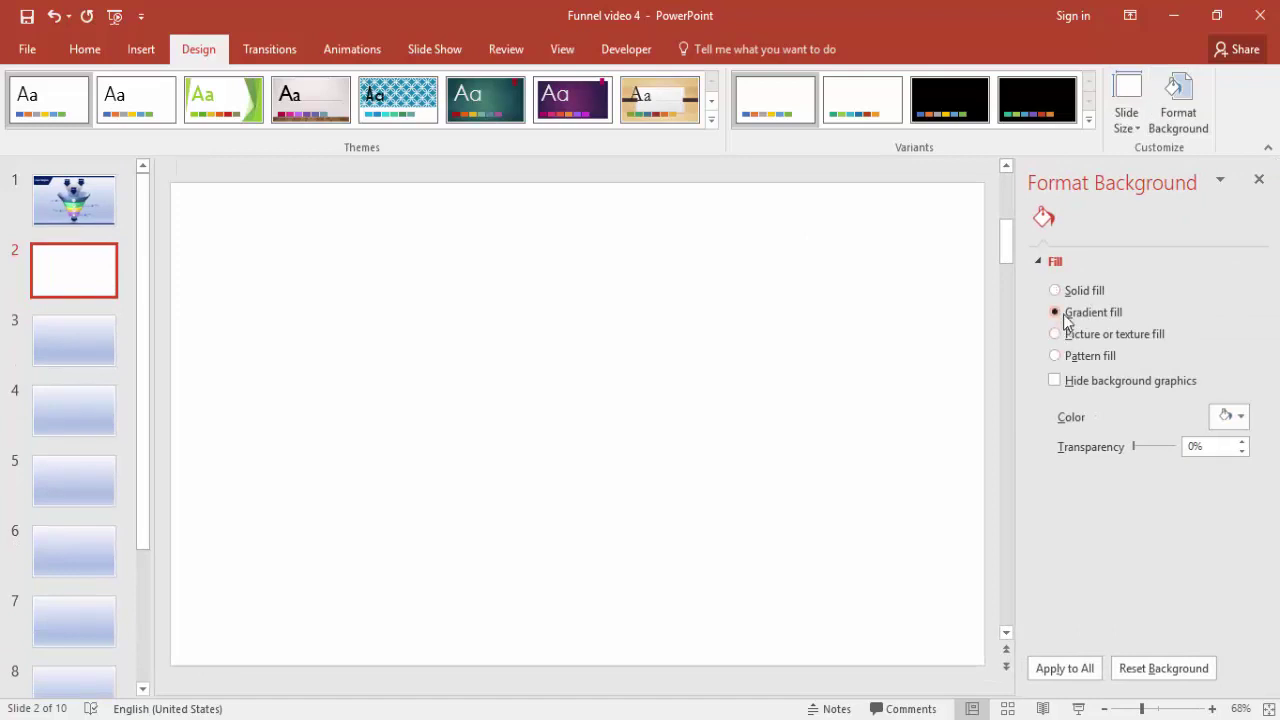
pyautogui.click(1233, 422)
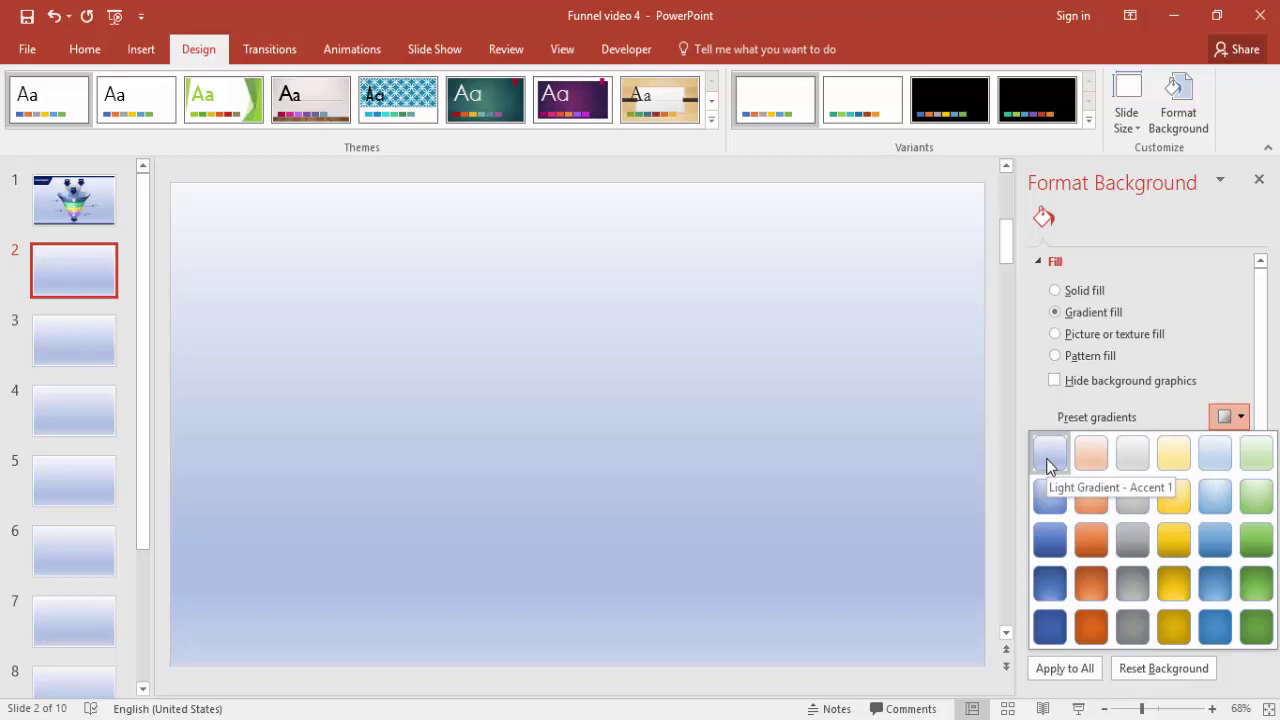
pyautogui.click(1049, 454)
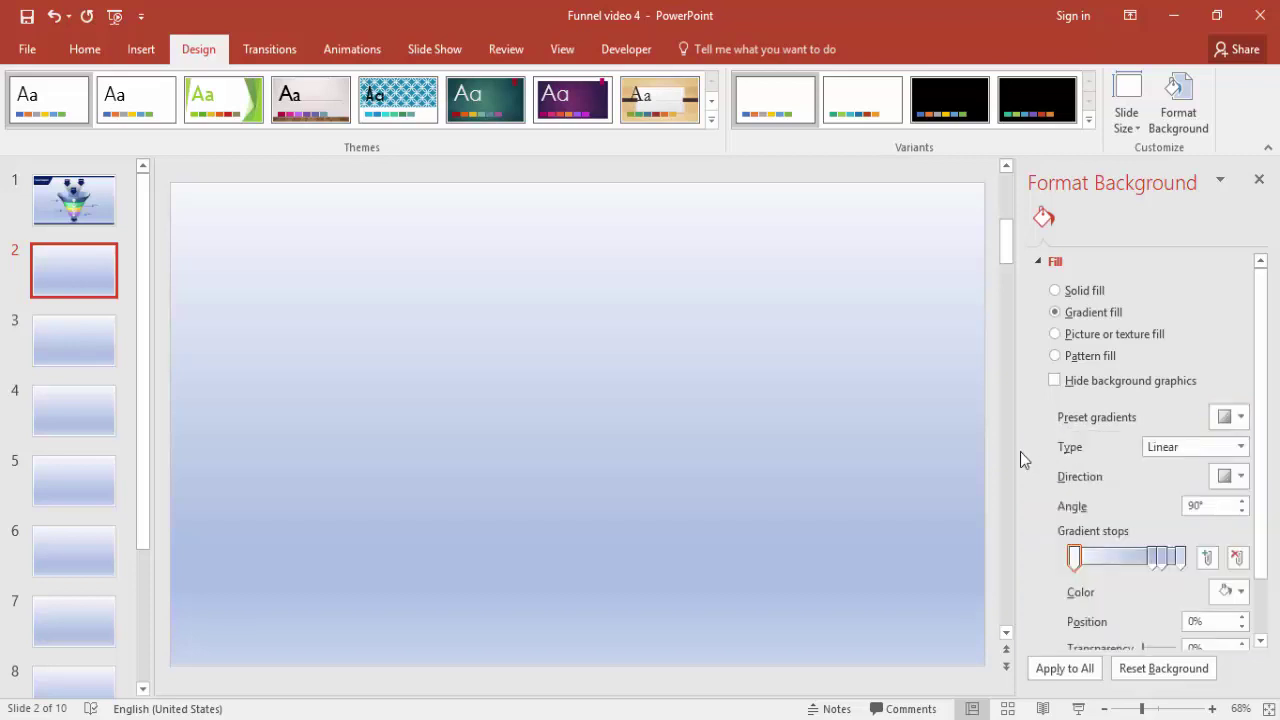
pyautogui.click(141, 50)
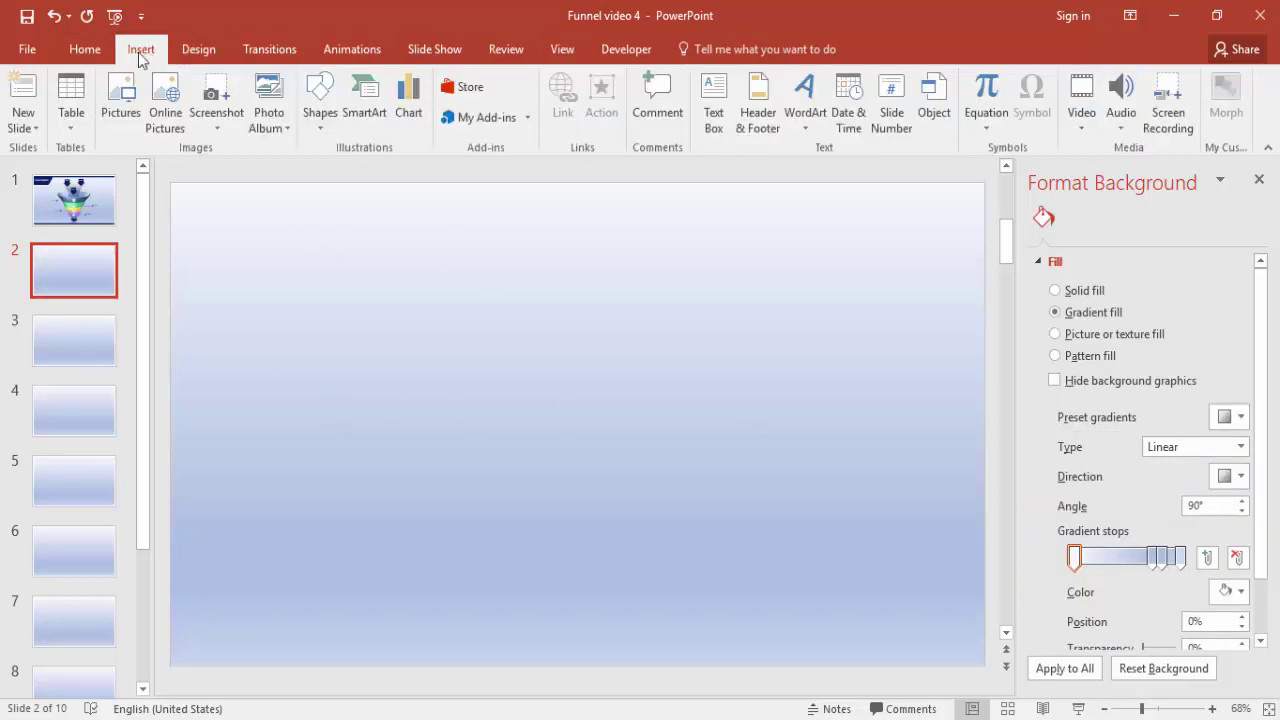
pyautogui.click(321, 127)
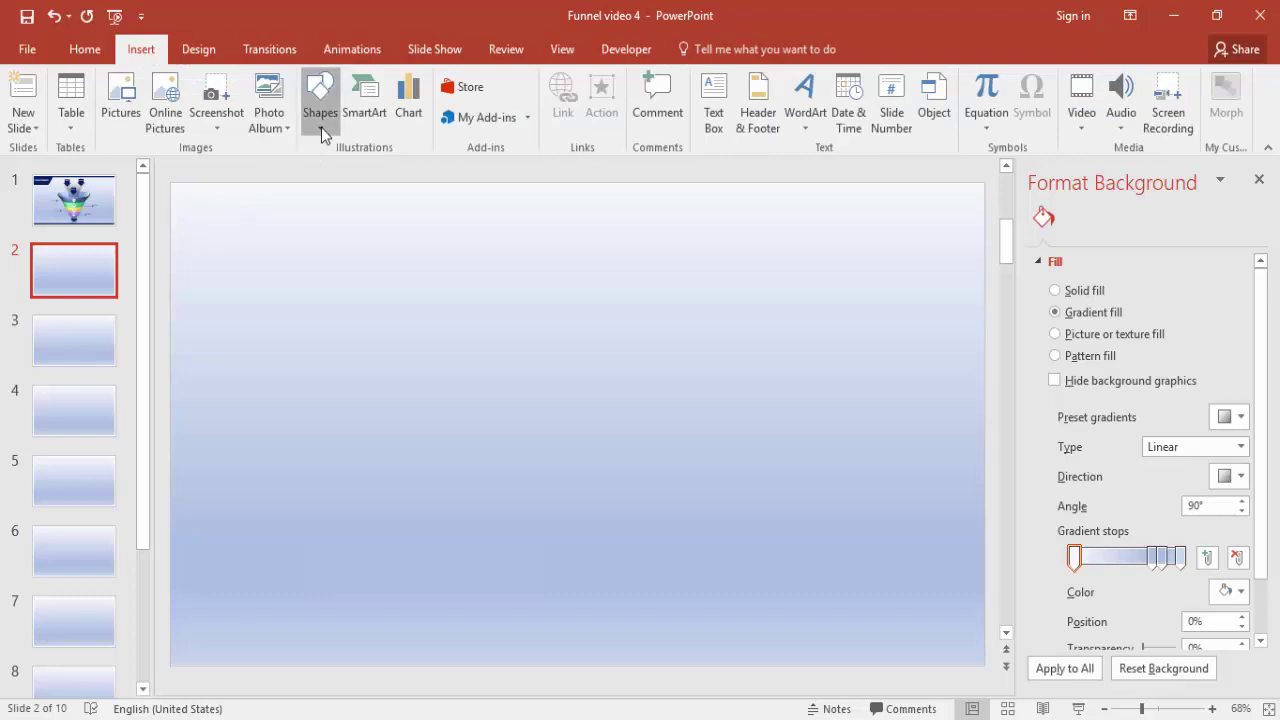
# Step: Draw a 4.66" × 1.02" oval near the slide centre with No Fill and a Dark Blue outline
pyautogui.click(386, 170)
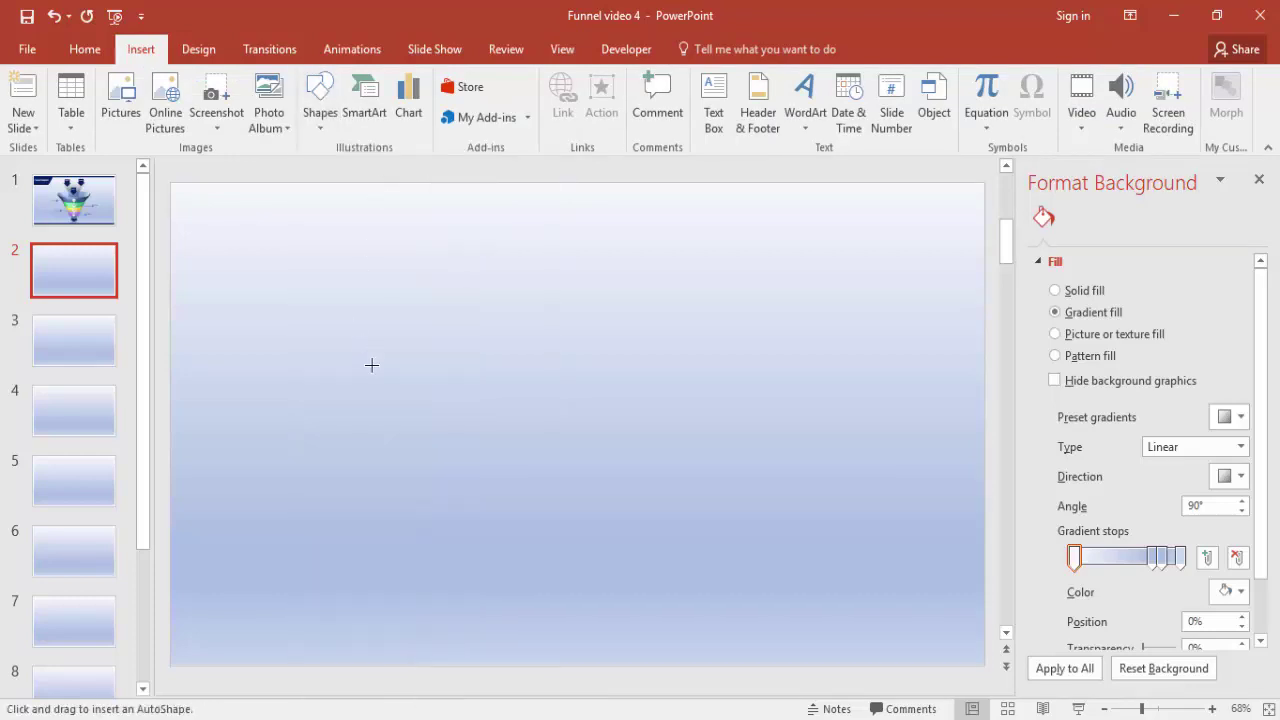
pyautogui.moveTo(467, 368)
pyautogui.mouseDown()
pyautogui.moveTo(586, 409)
pyautogui.moveTo(749, 420)
pyautogui.moveTo(751, 433)
pyautogui.mouseUp()
pyautogui.moveTo(645, 408); pyautogui.dragTo(620, 409)
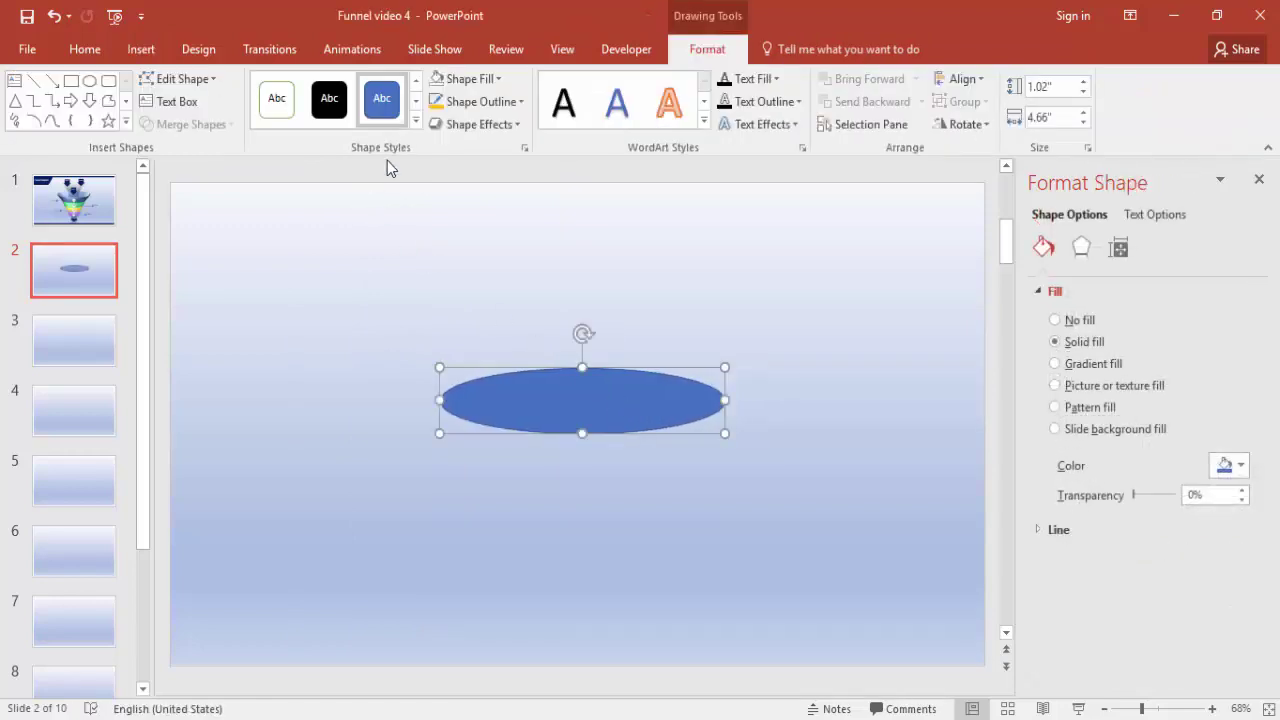
pyautogui.click(460, 79)
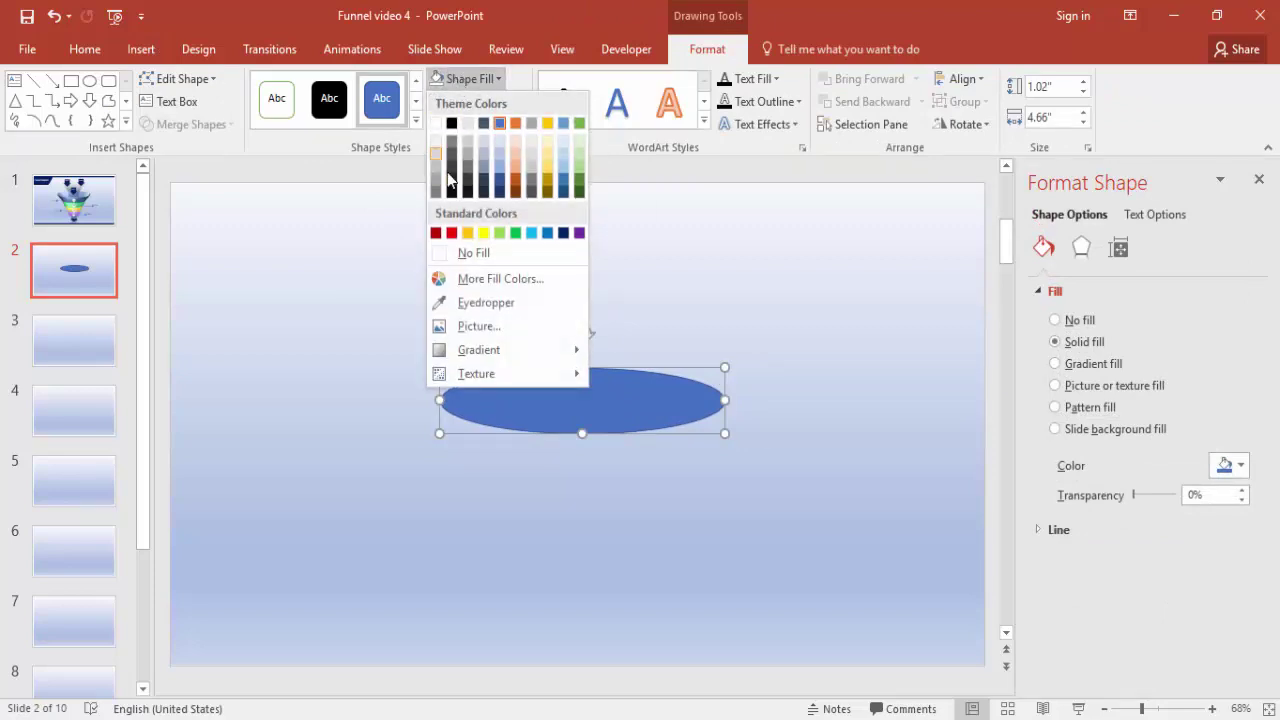
pyautogui.click(486, 251)
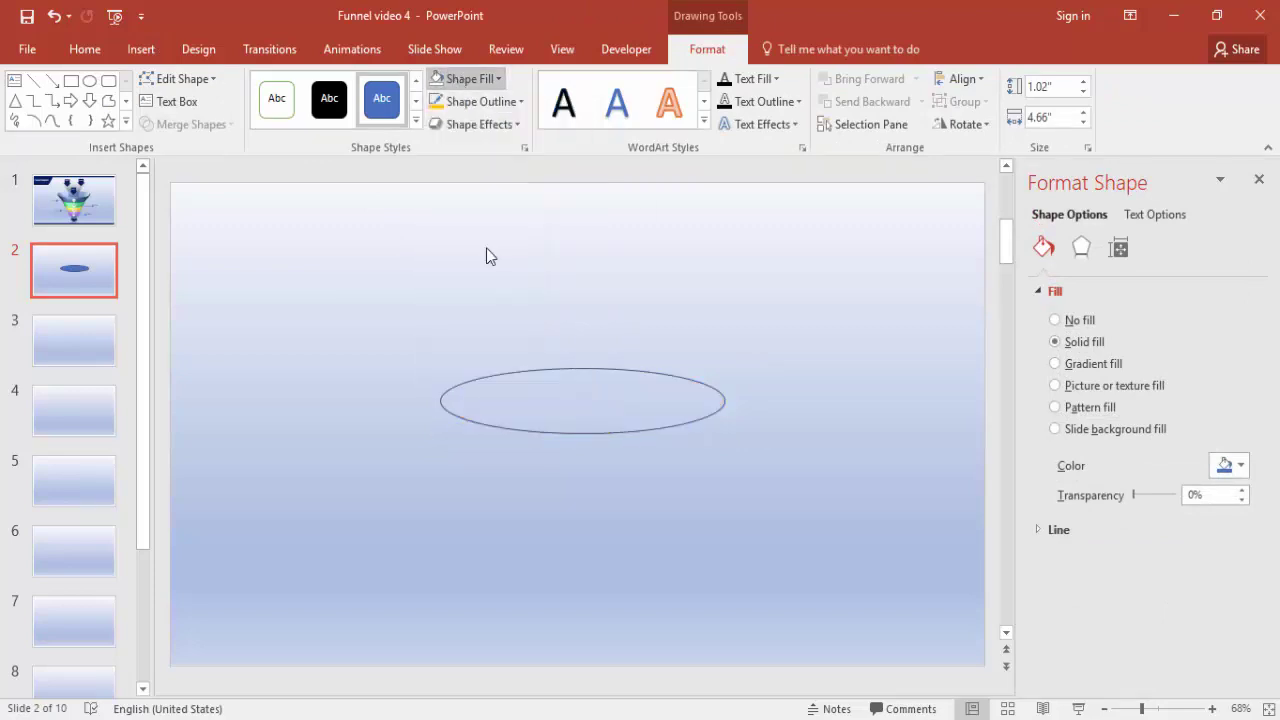
pyautogui.click(484, 102)
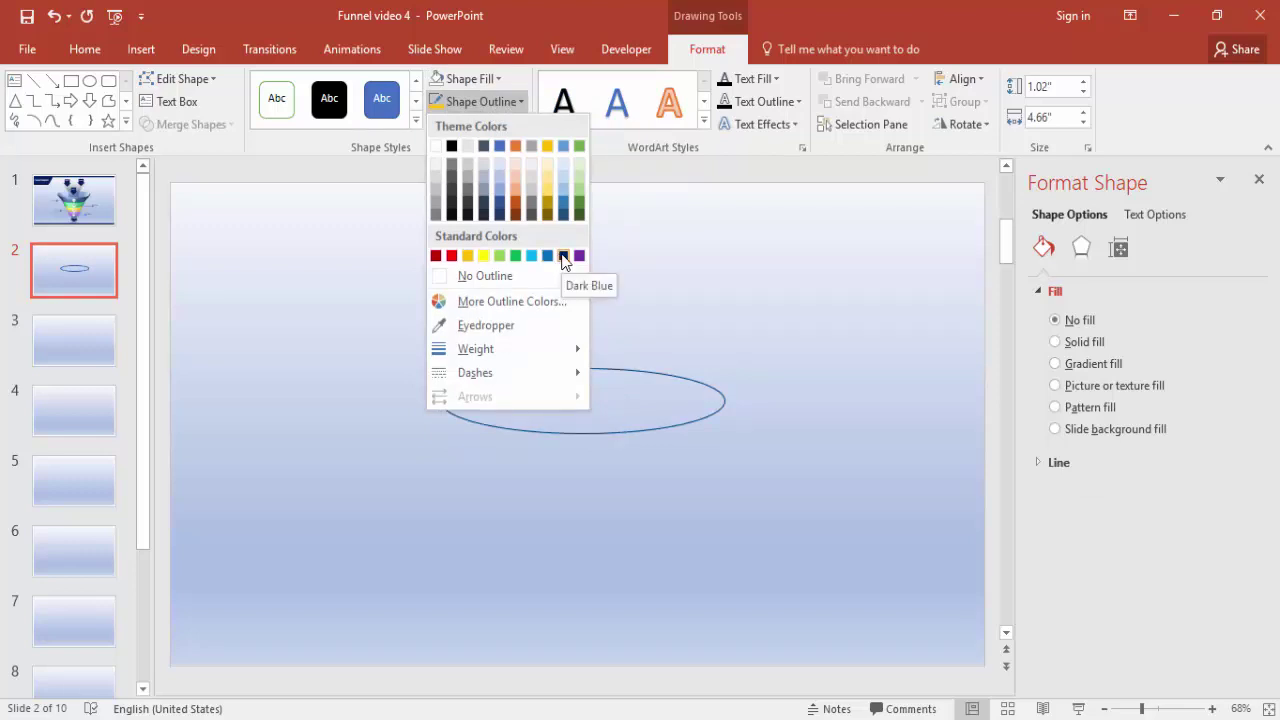
pyautogui.click(563, 256)
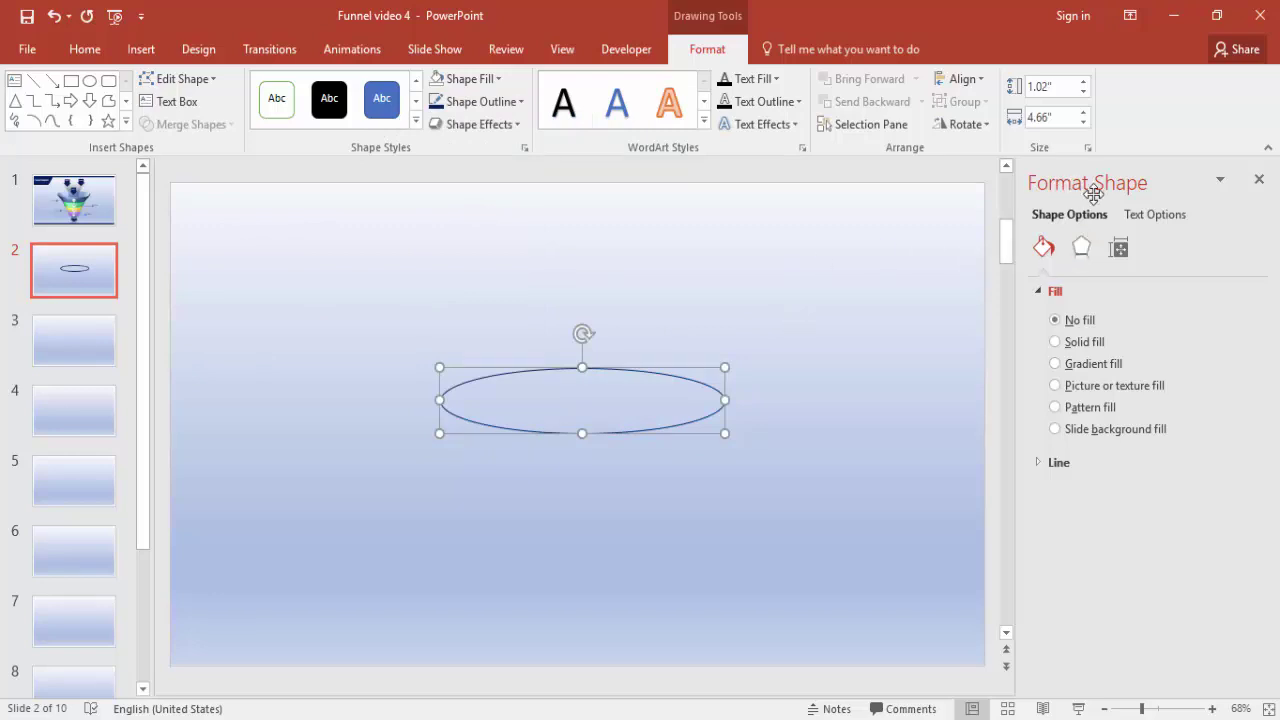
# Step: Set the oval's 3-D bevels: top 135 pt high and 0 pt wide, bottom 6 pt wide and 45 pt high
pyautogui.click(1082, 250)
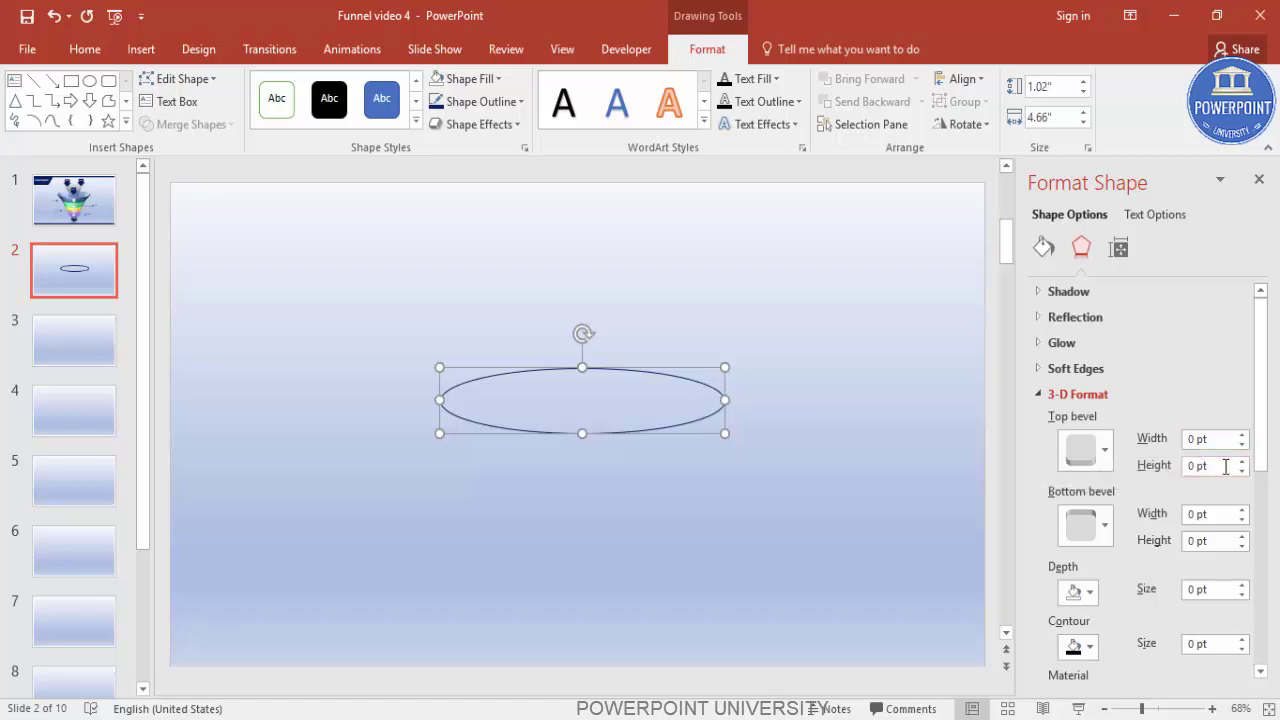
pyautogui.click(1225, 465)
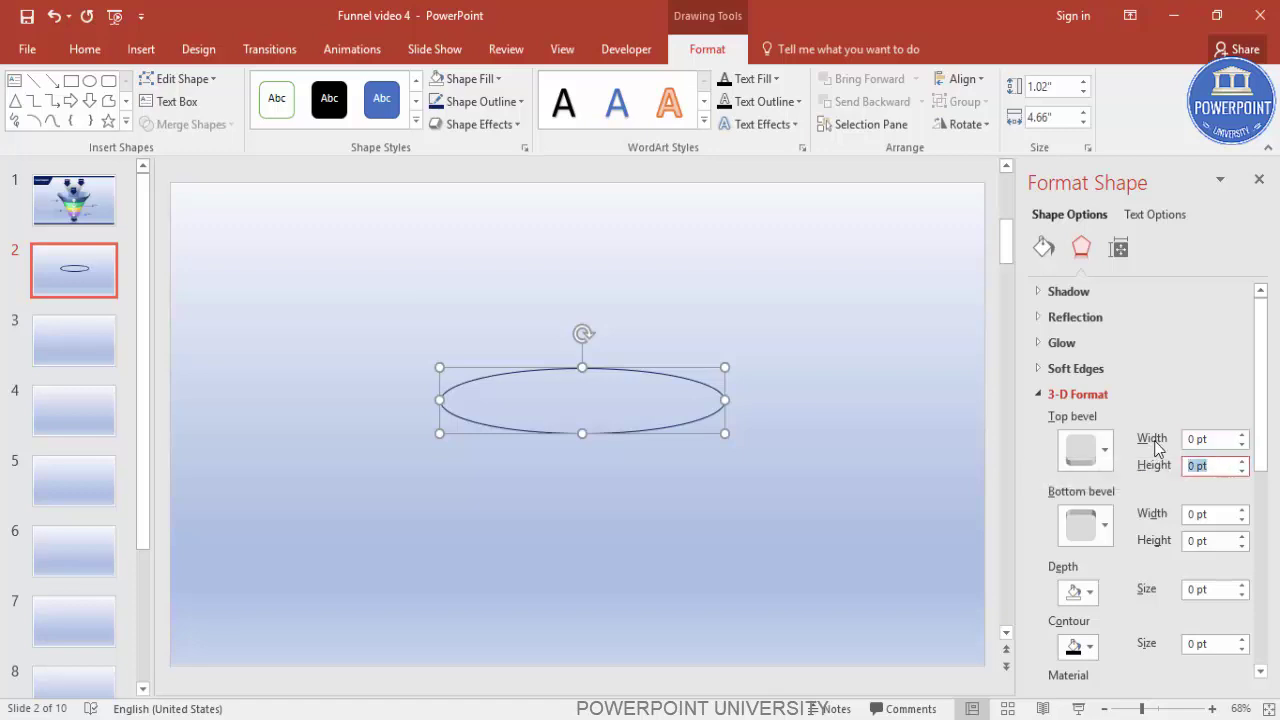
pyautogui.write('135')
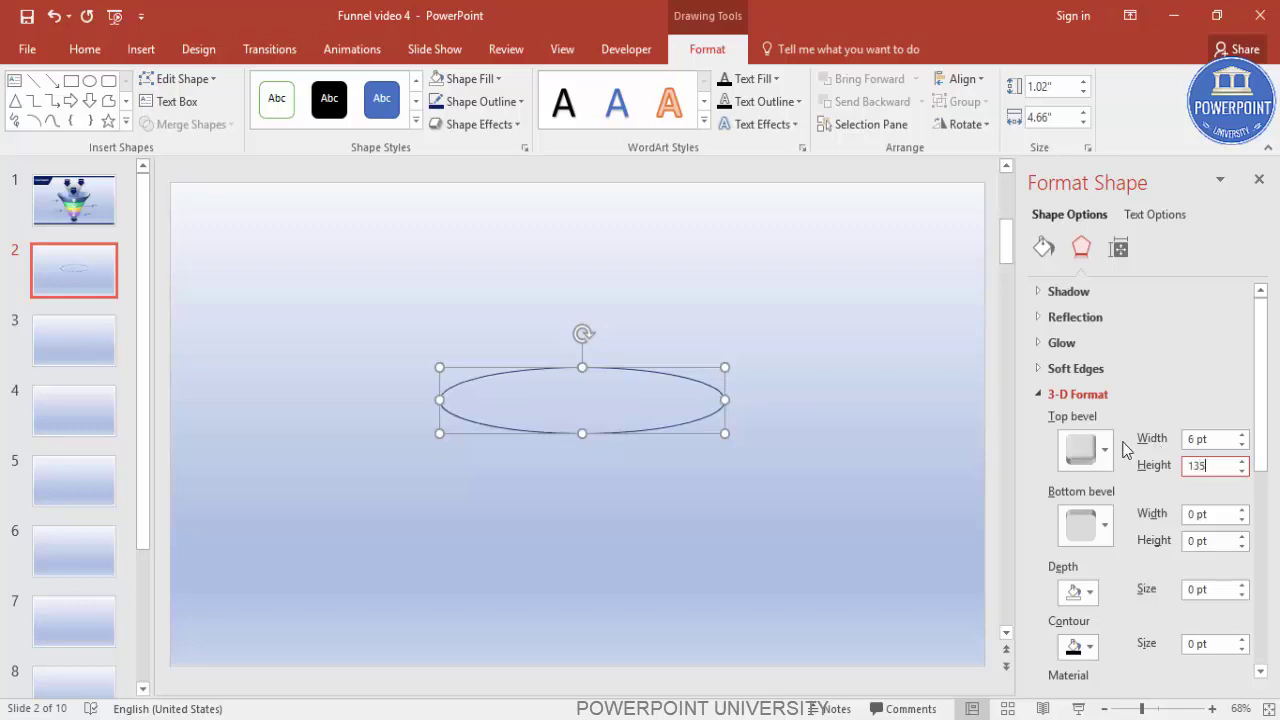
pyautogui.click(1224, 440)
pyautogui.write('0')
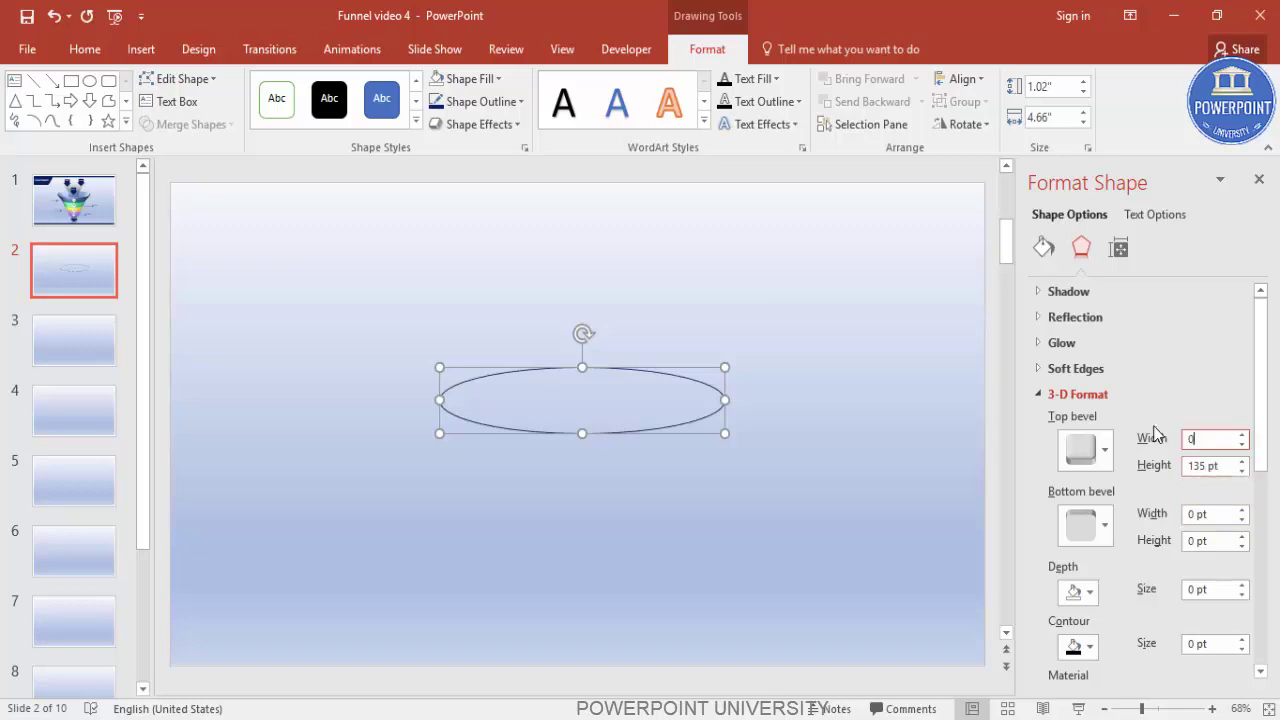
pyautogui.click(1218, 514)
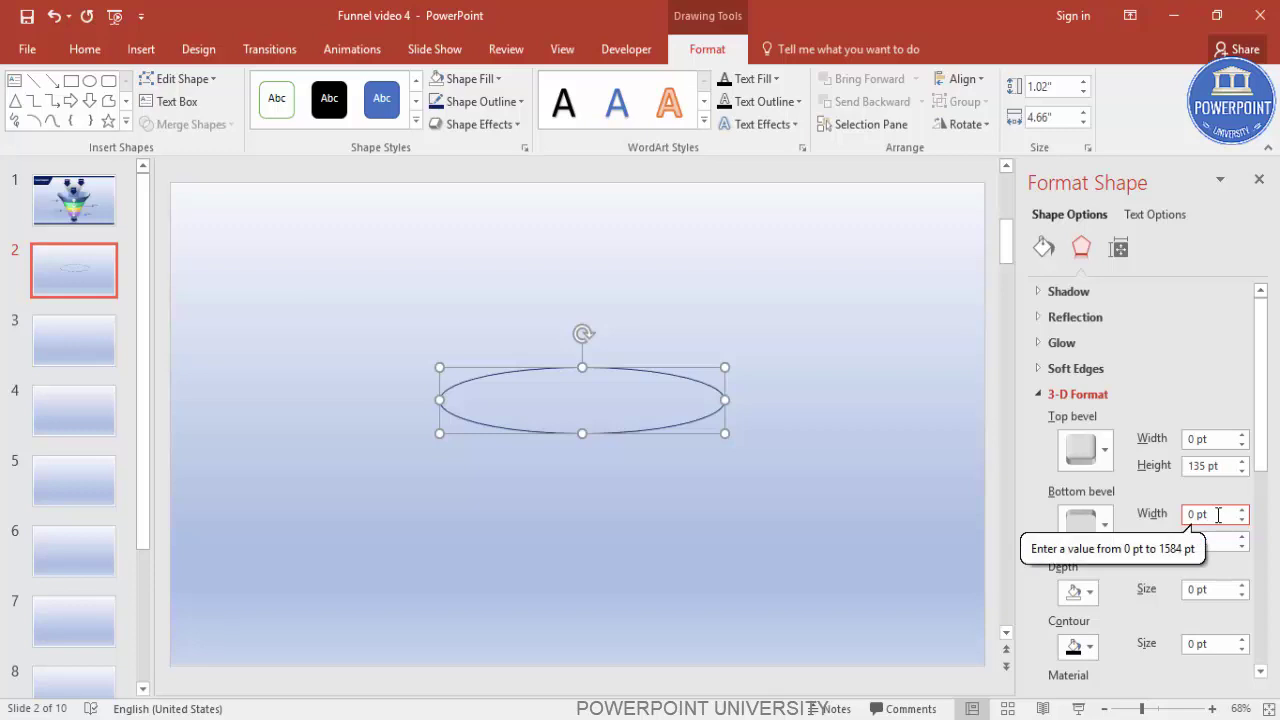
pyautogui.click(1205, 540)
pyautogui.write('4')
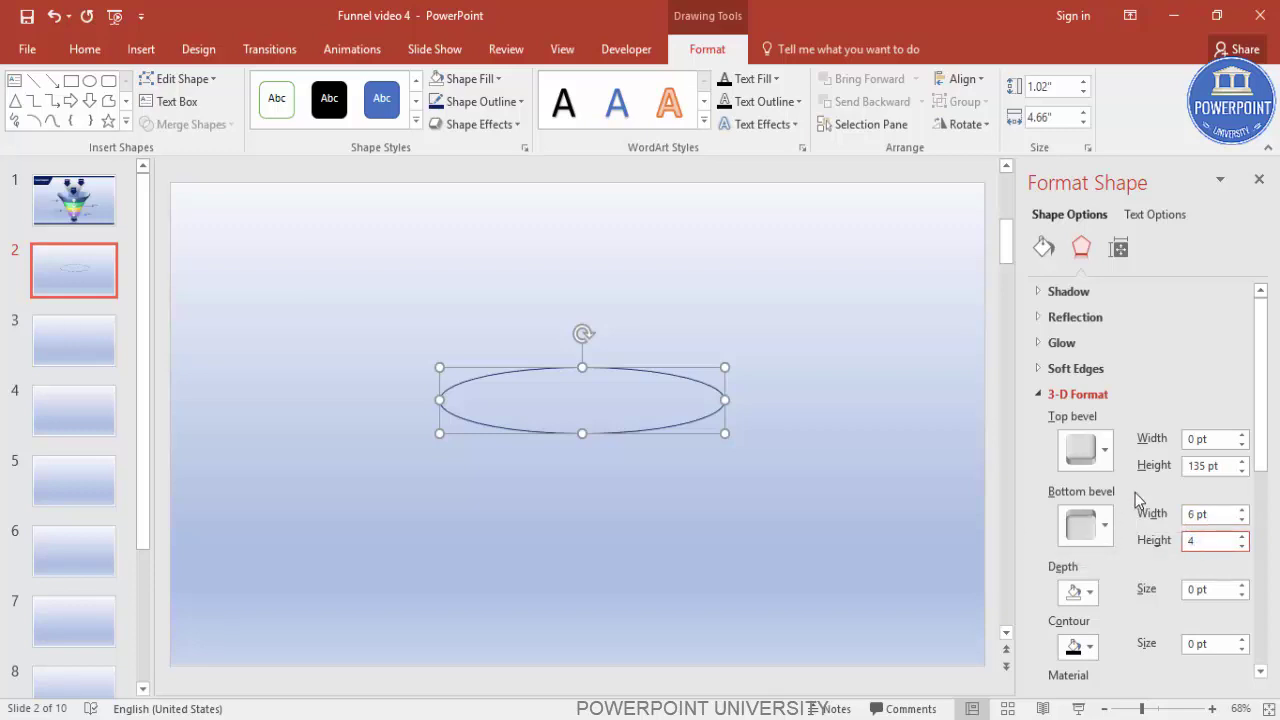
pyautogui.write('5')
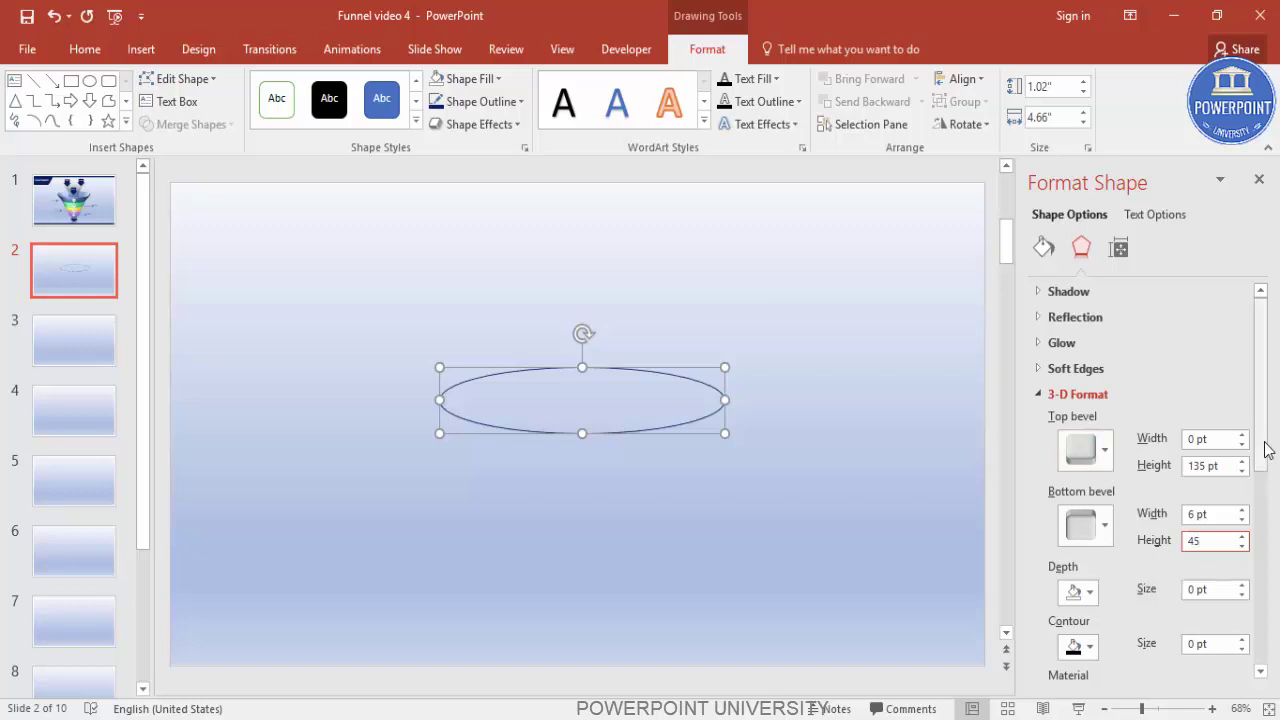
pyautogui.scroll(-1, 1262, 390)
pyautogui.click(1036, 382)
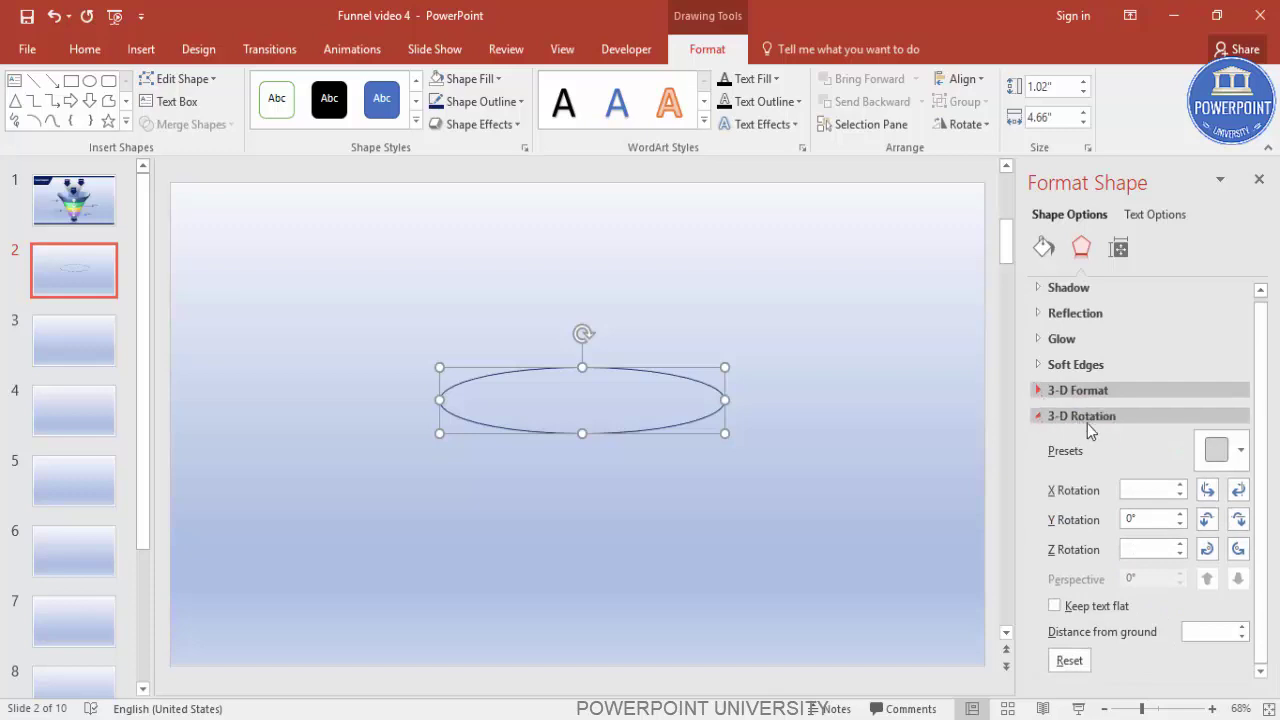
# Step: Apply the Perspective: Relaxed 3-D rotation with 330° Y rotation and 100° perspective
pyautogui.click(1246, 457)
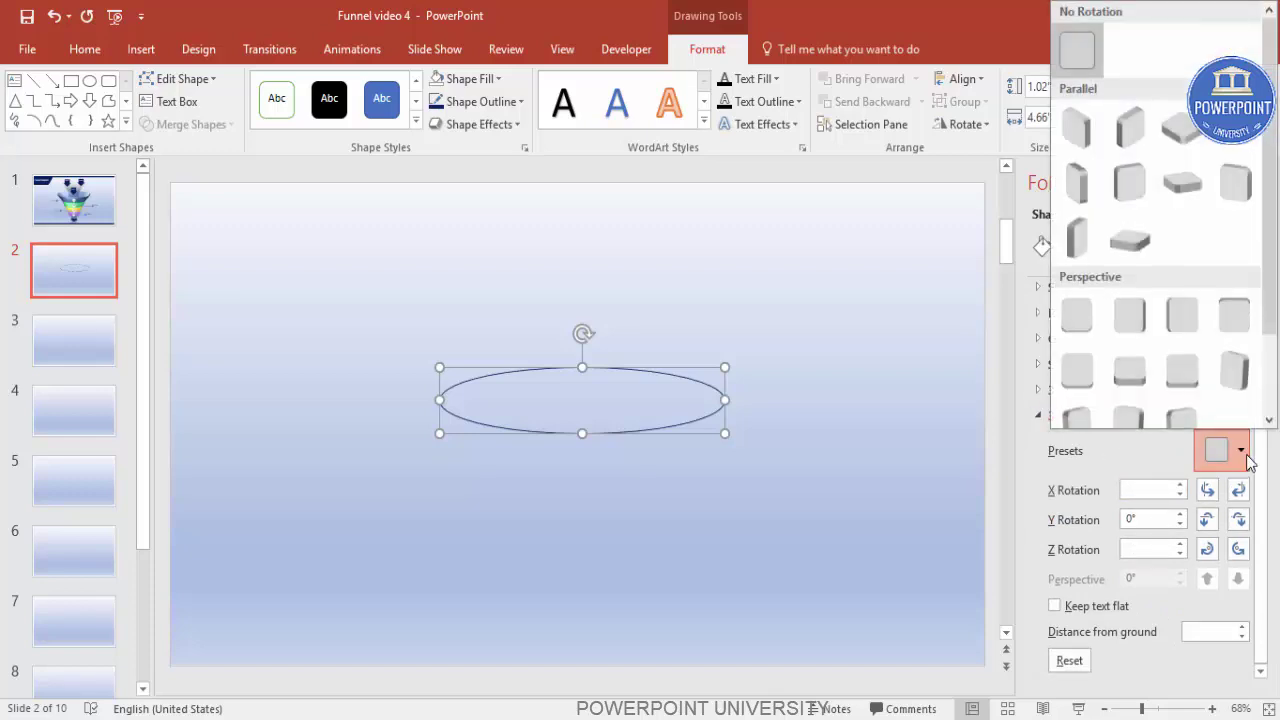
pyautogui.click(1186, 374)
pyautogui.click(1161, 517)
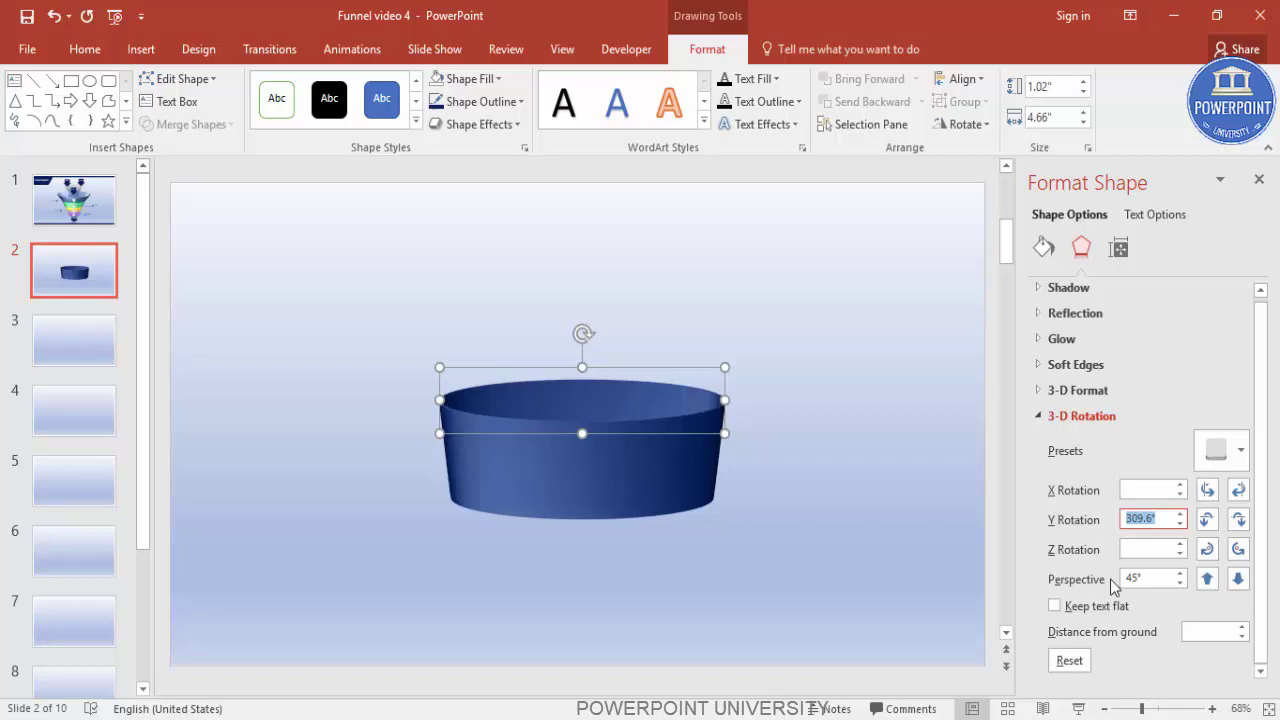
pyautogui.write('330')
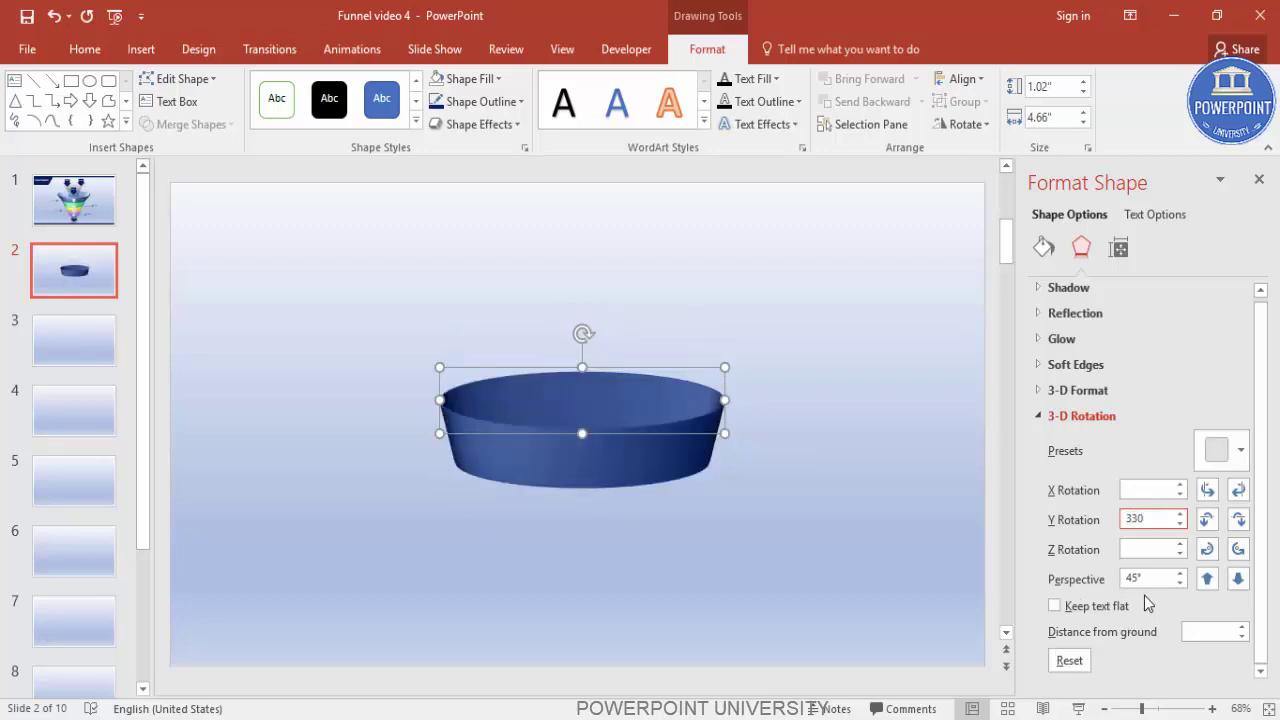
pyautogui.click(1165, 579)
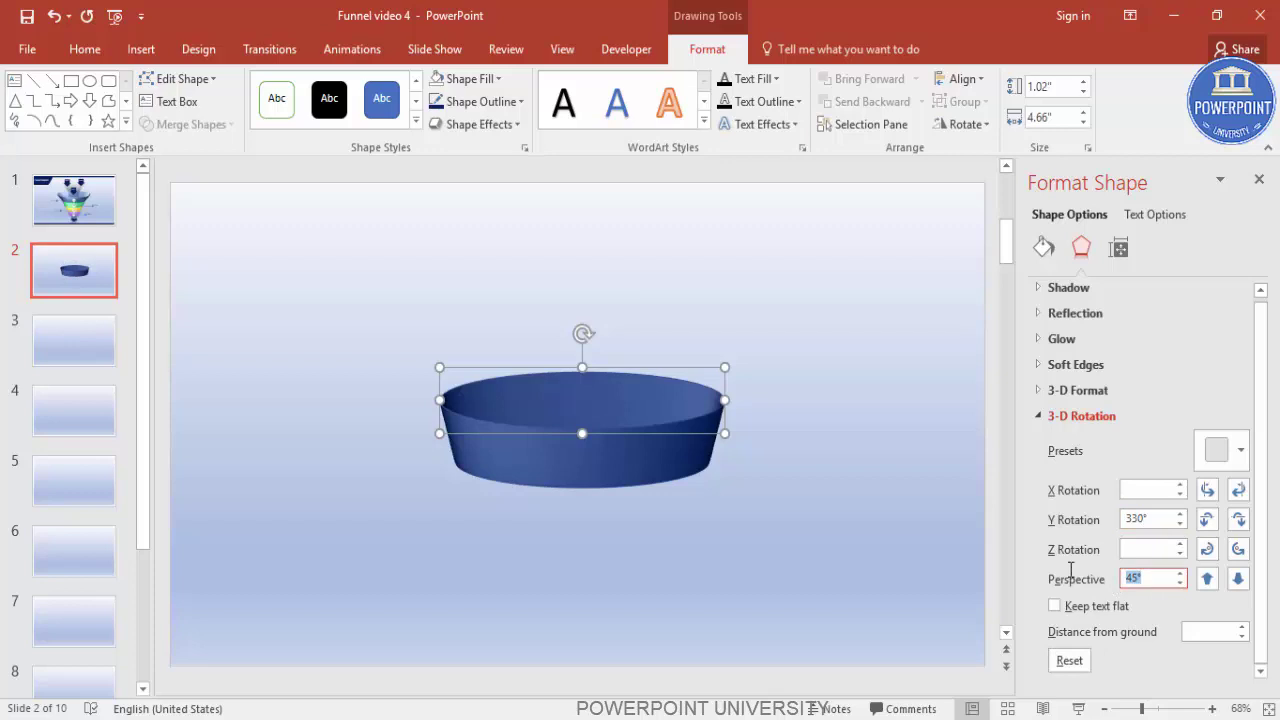
pyautogui.write('100')
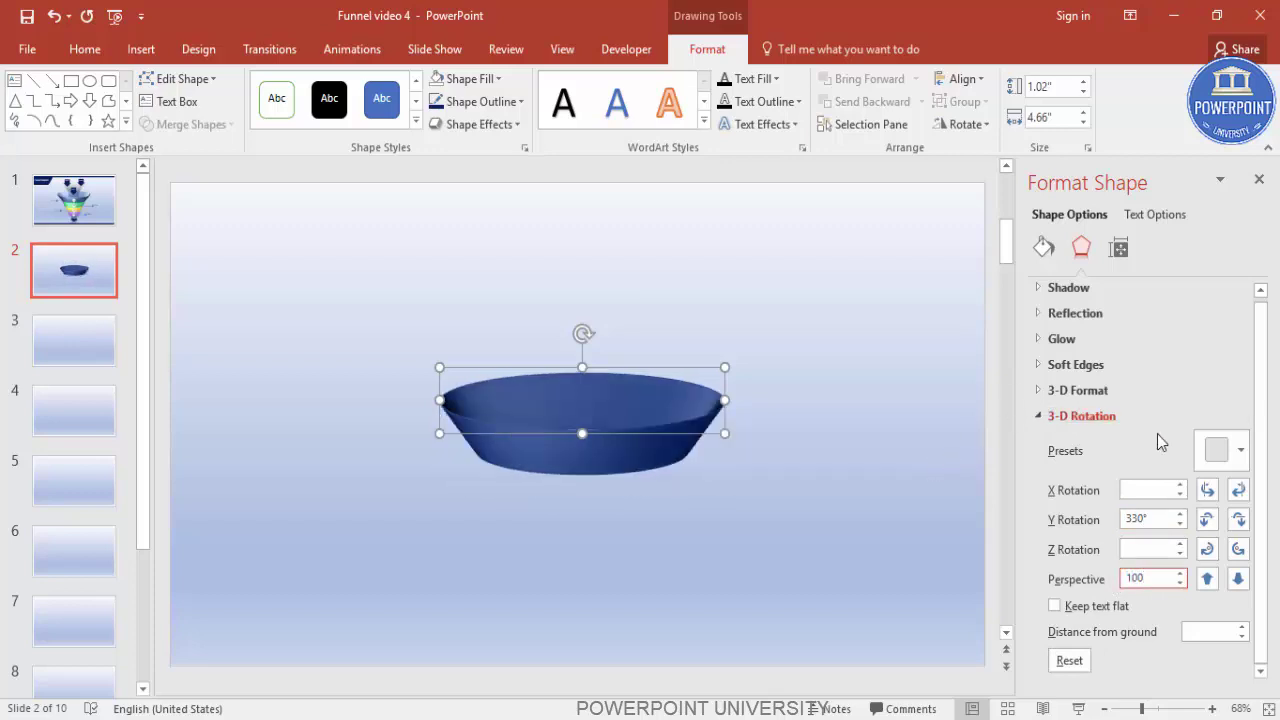
# Step: Give the tilted bowl a clear, glossy surface material
pyautogui.click(1079, 390)
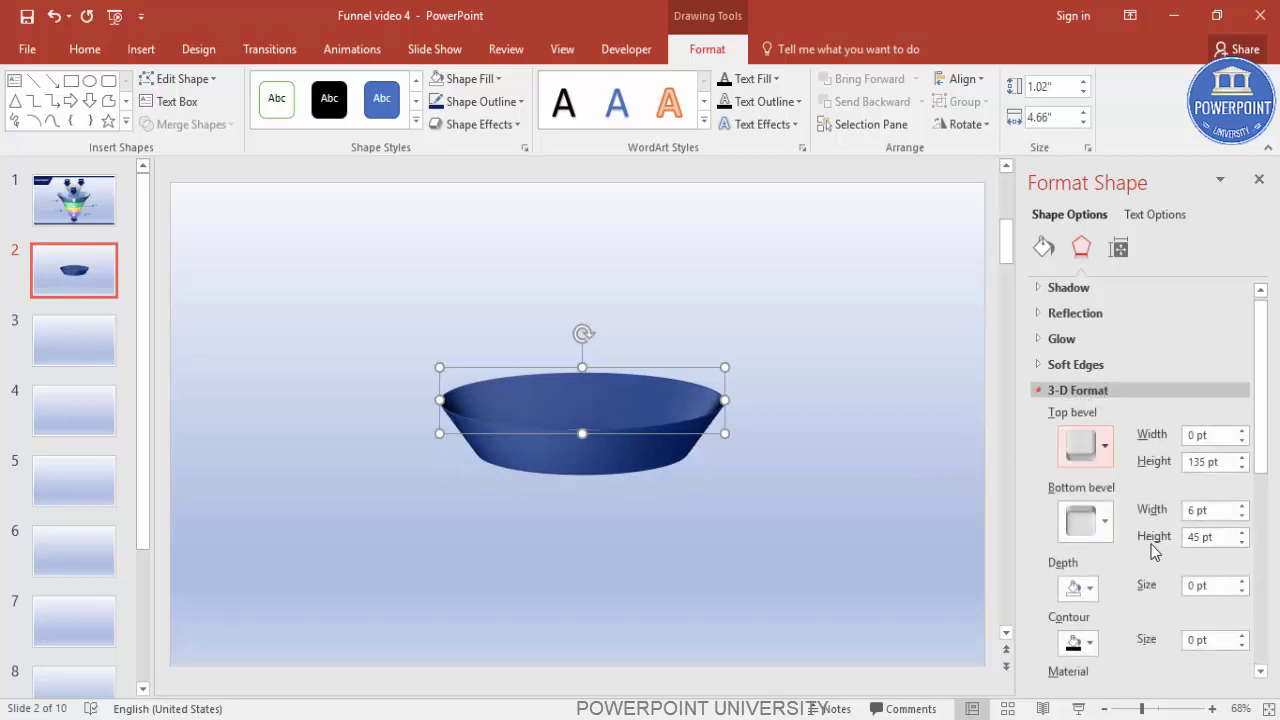
pyautogui.moveTo(1262, 474); pyautogui.dragTo(1266, 556)
pyautogui.click(1099, 494)
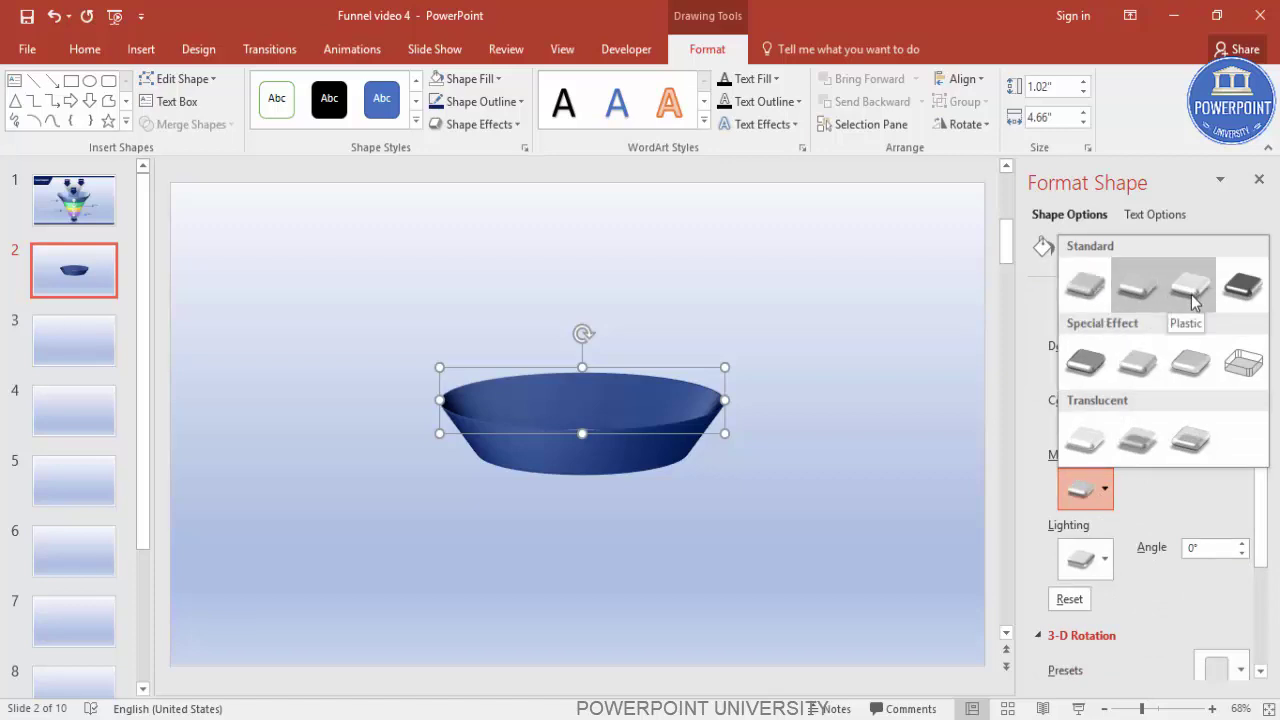
pyautogui.click(1197, 450)
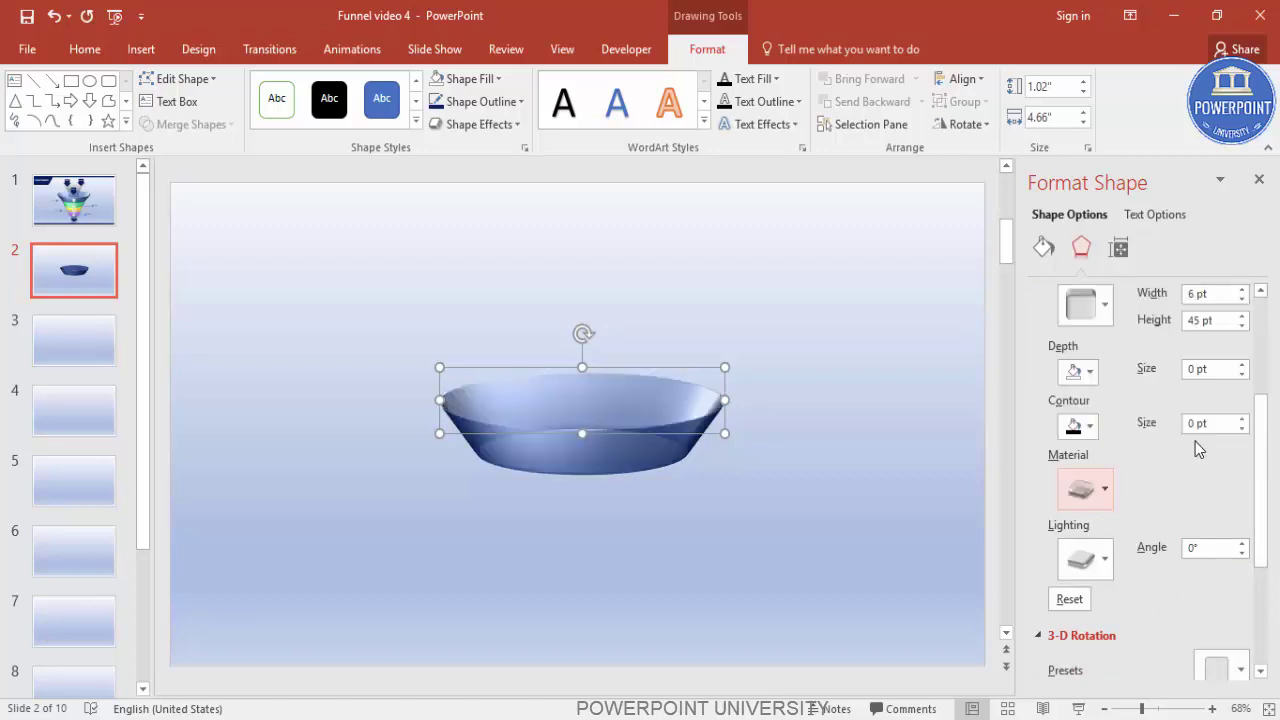
pyautogui.click(806, 454)
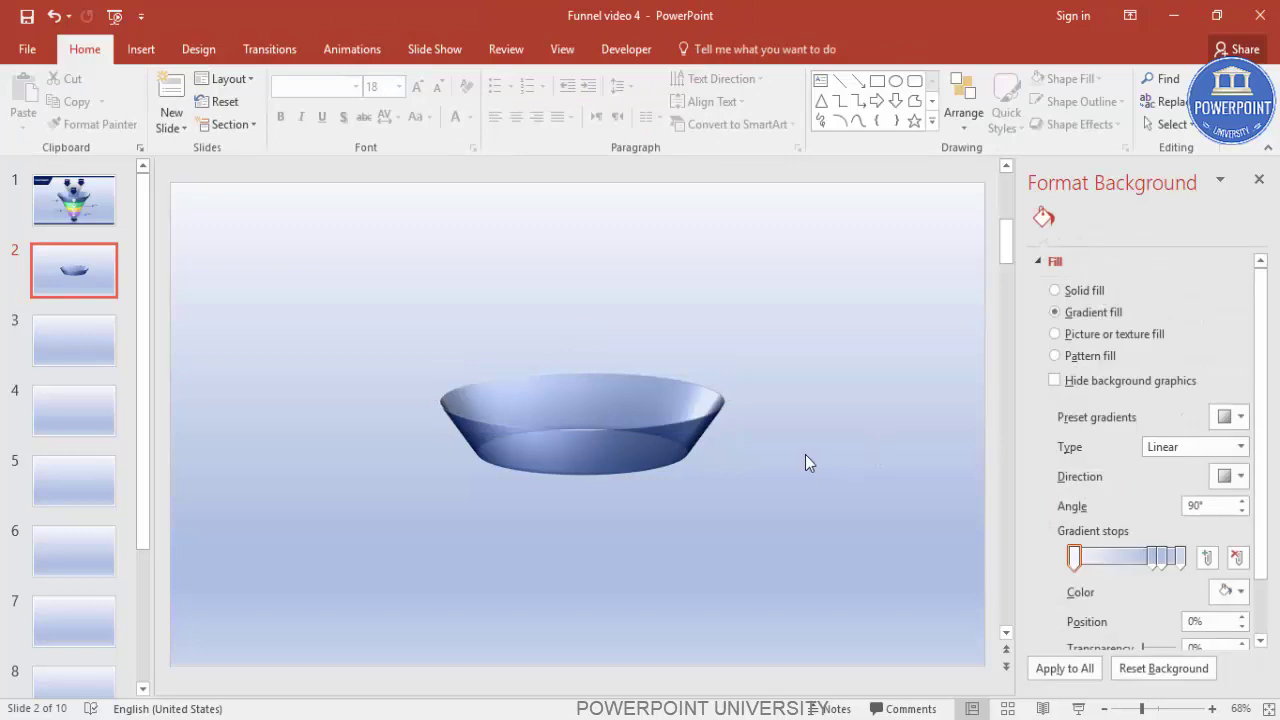
# Step: Widen the bowl slightly to the left and lower its top edge to flatten it
pyautogui.click(600, 406)
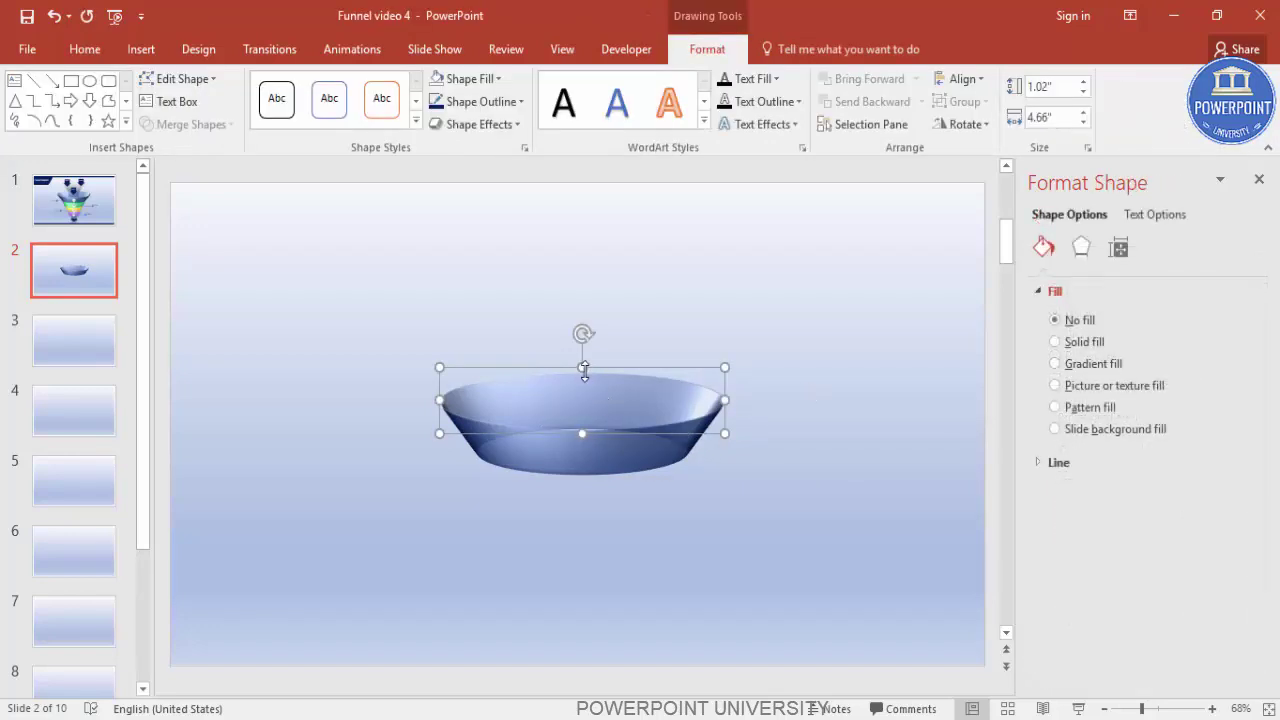
pyautogui.moveTo(583, 364); pyautogui.dragTo(587, 359)
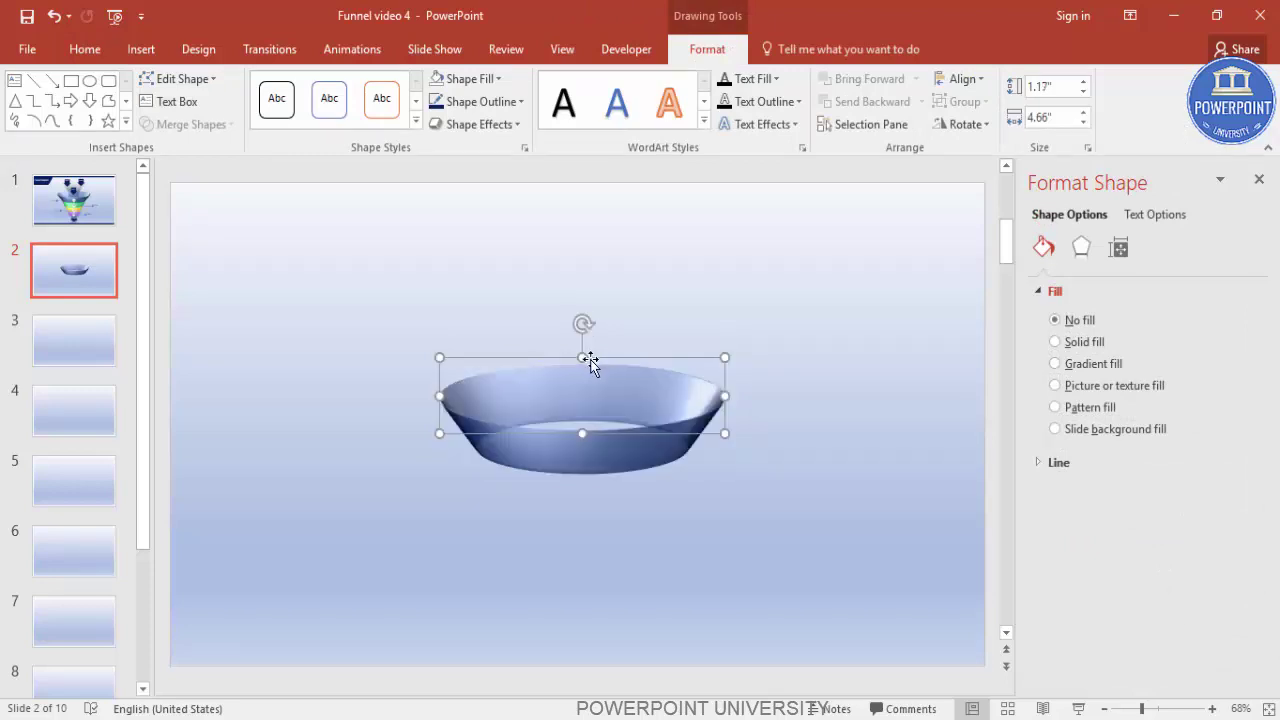
pyautogui.click(742, 490)
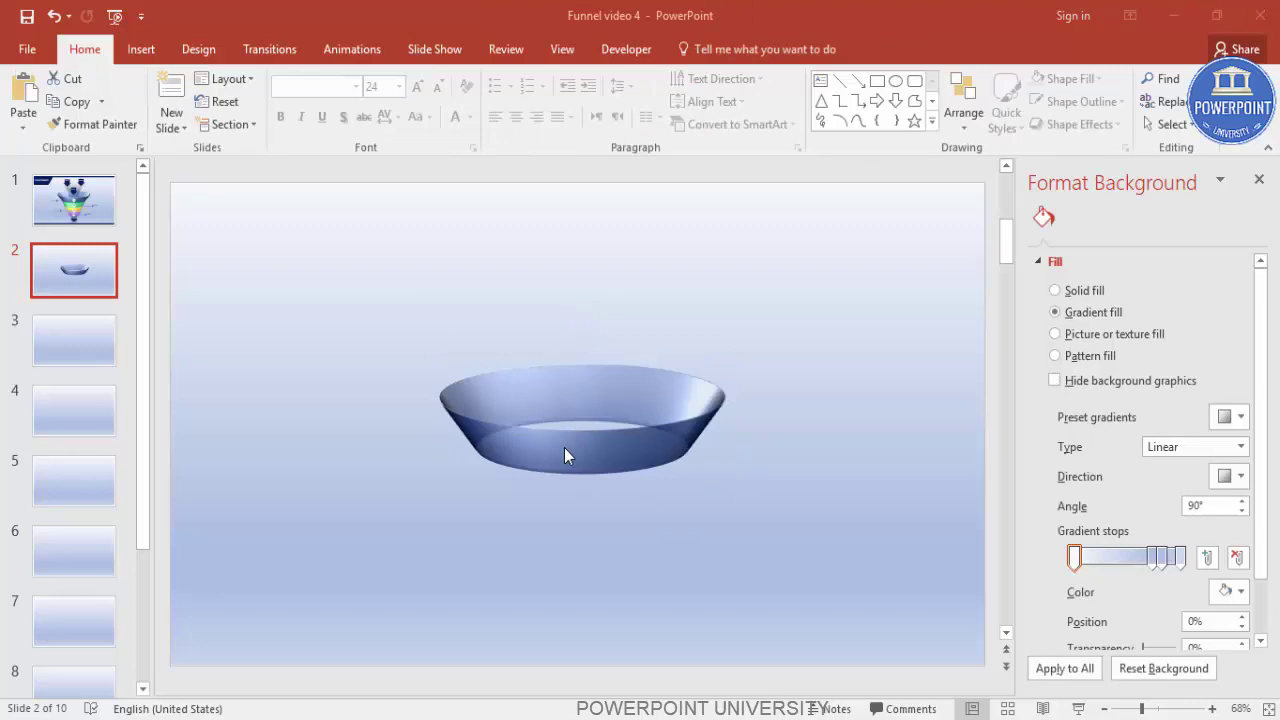
pyautogui.click(567, 404)
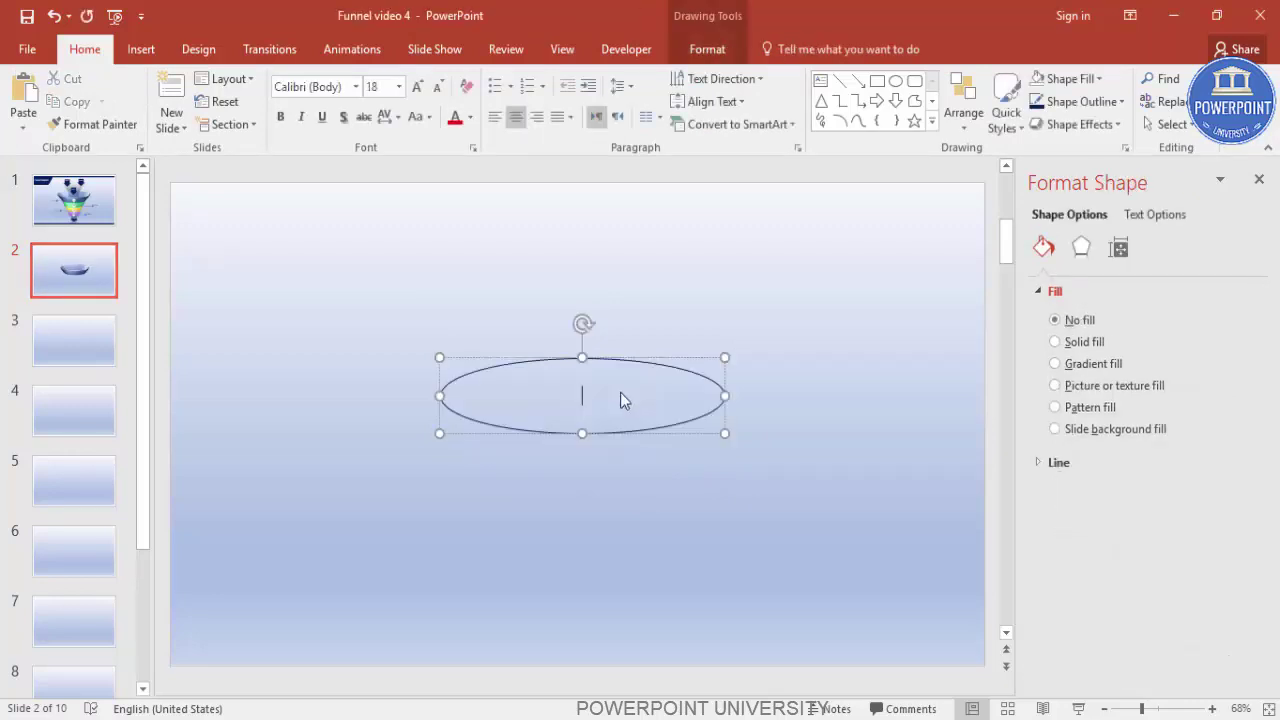
pyautogui.moveTo(439, 393); pyautogui.dragTo(416, 395)
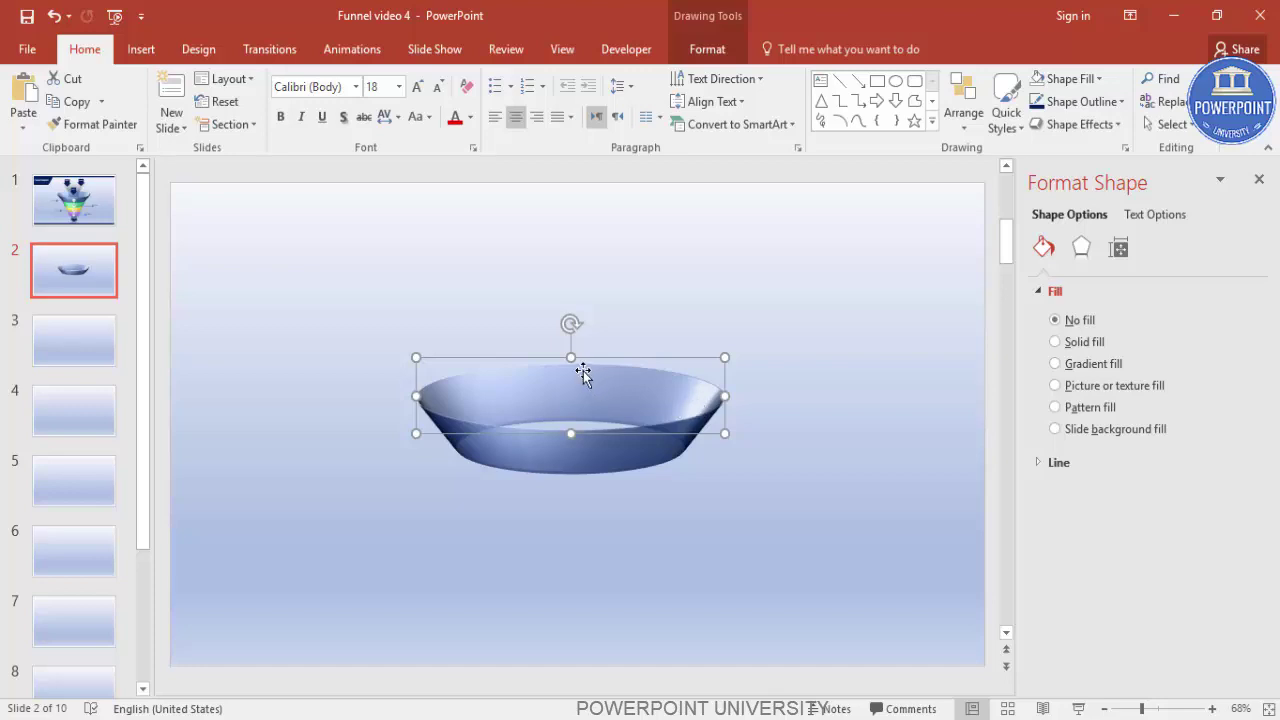
pyautogui.moveTo(571, 358); pyautogui.dragTo(570, 366)
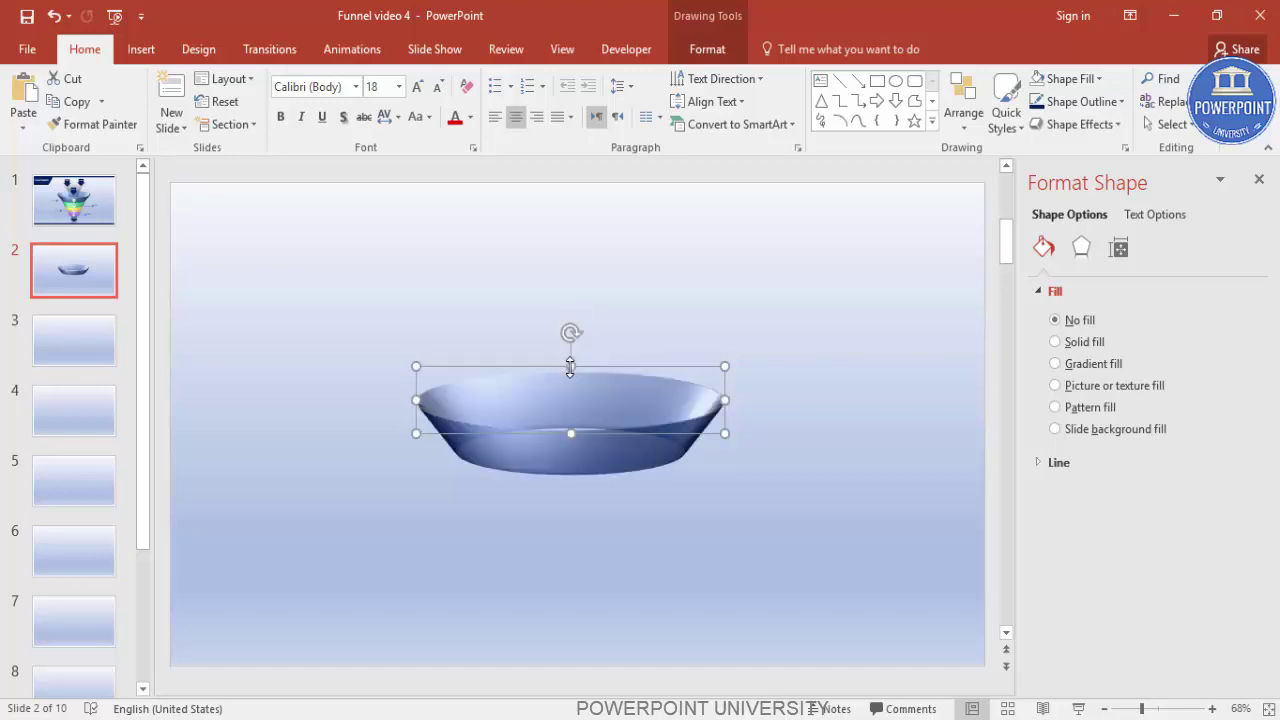
pyautogui.click(782, 452)
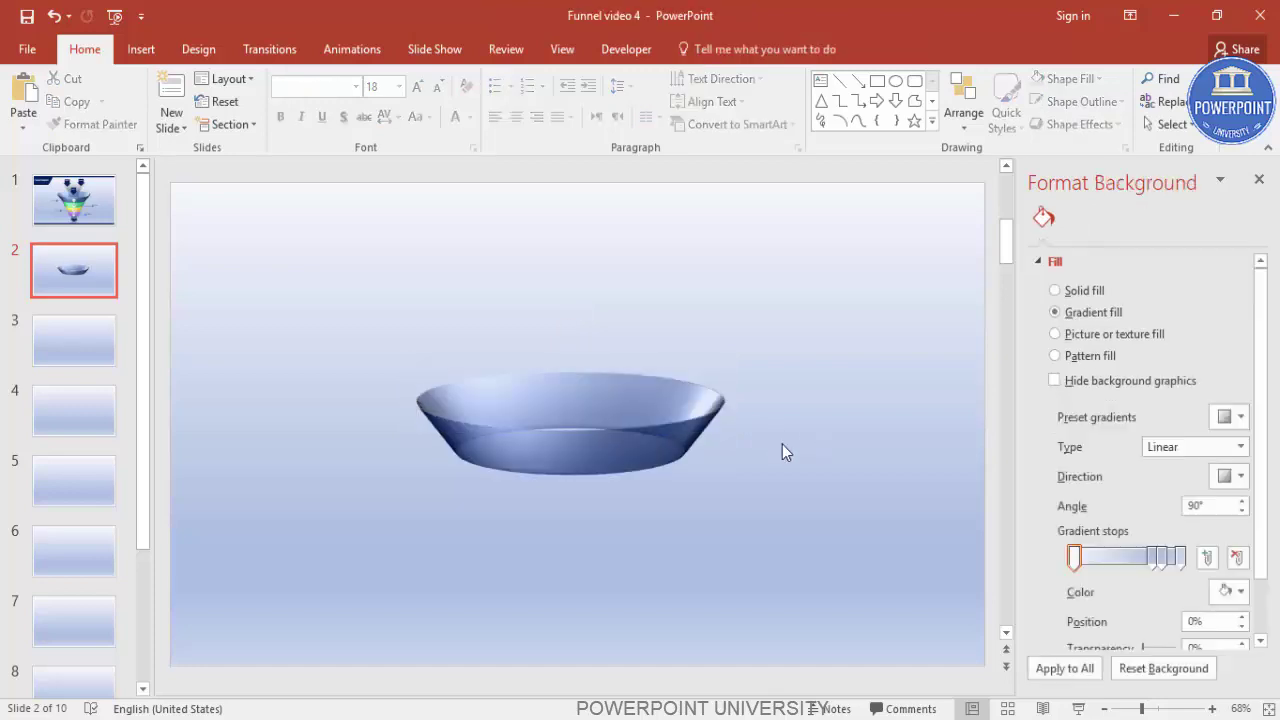
pyautogui.click(631, 423)
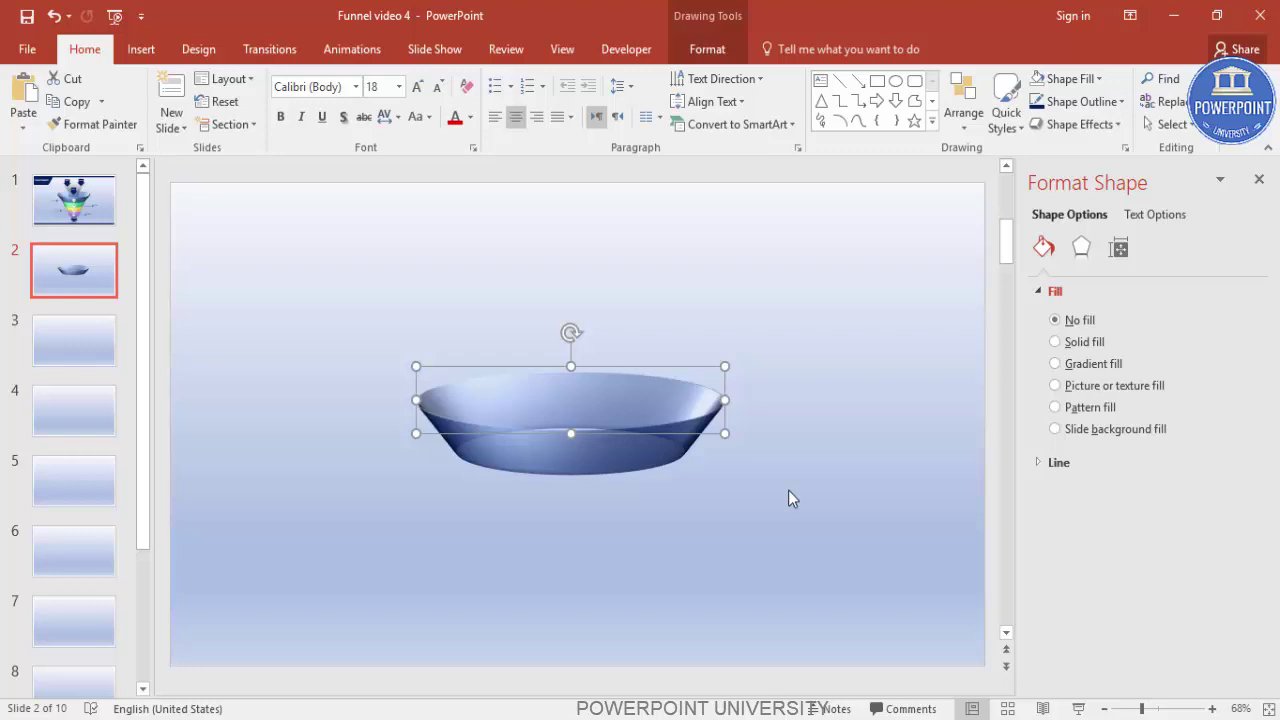
# Step: Duplicate the bowl with Ctrl+D and place a narrower, flatter copy just below it
pyautogui.hotkey('ctrl', 'd')
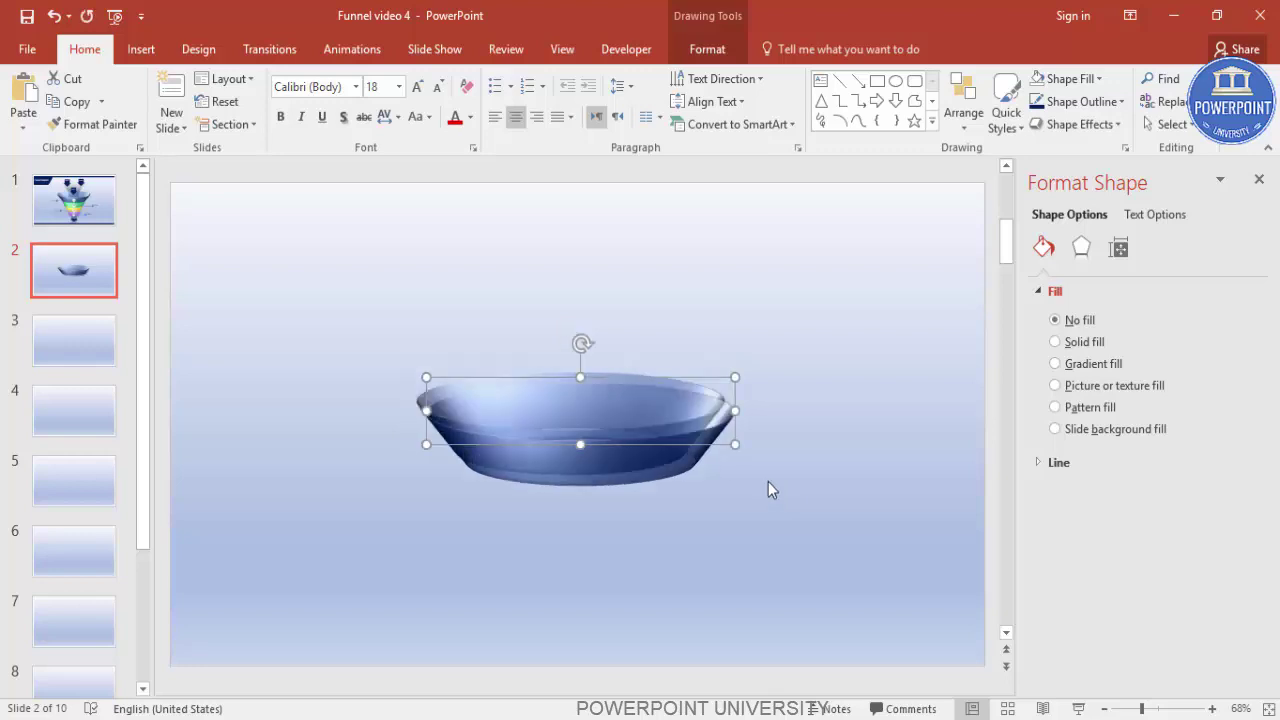
pyautogui.moveTo(632, 425); pyautogui.dragTo(626, 575)
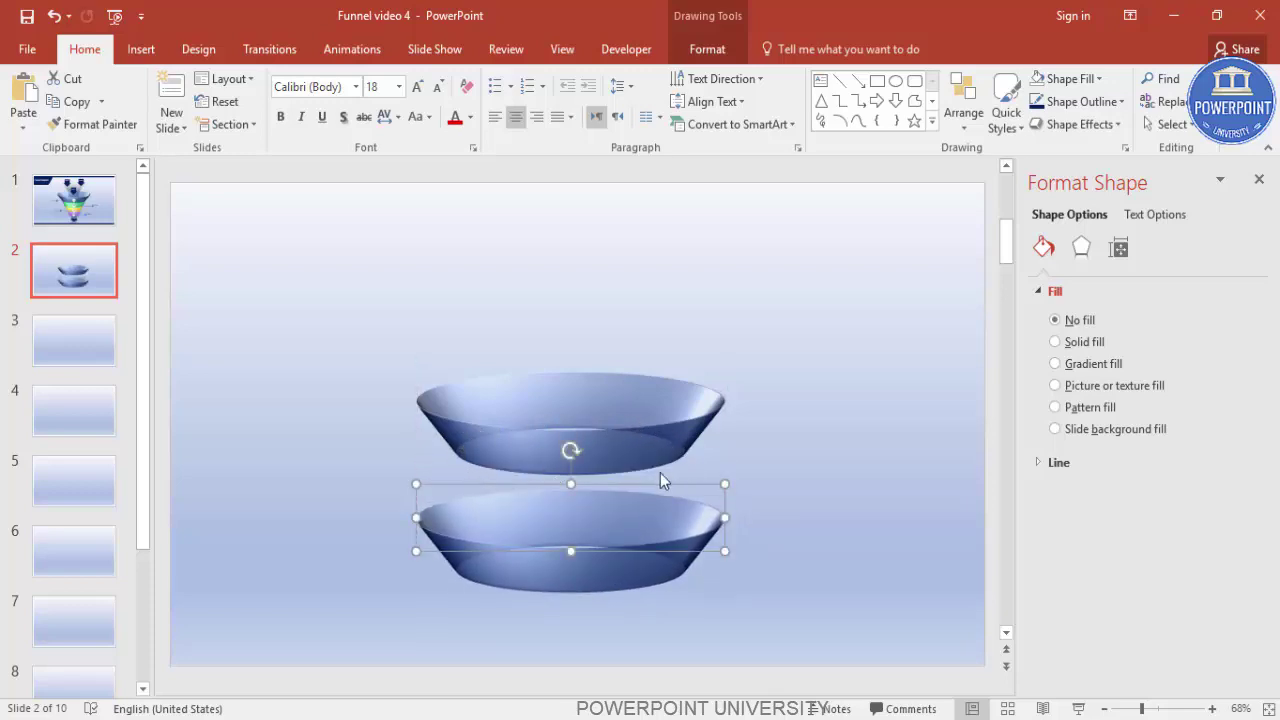
pyautogui.moveTo(609, 521); pyautogui.dragTo(610, 476)
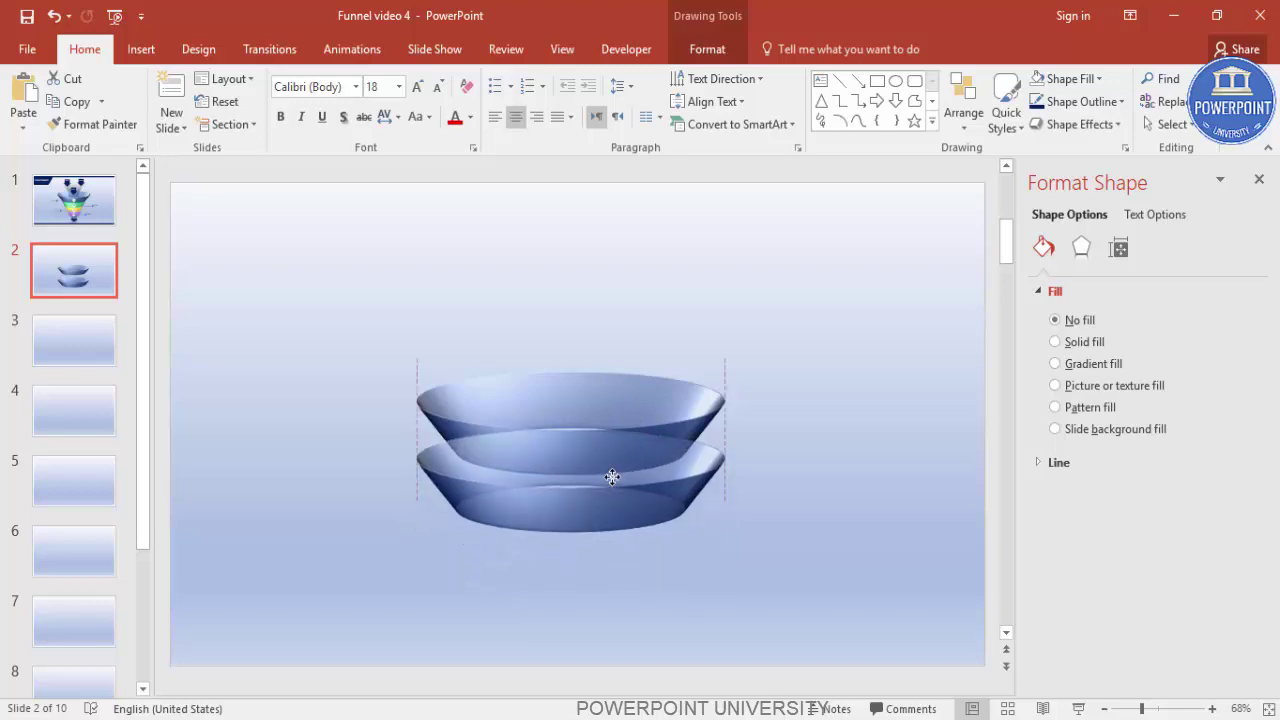
pyautogui.moveTo(714, 491); pyautogui.dragTo(688, 458)
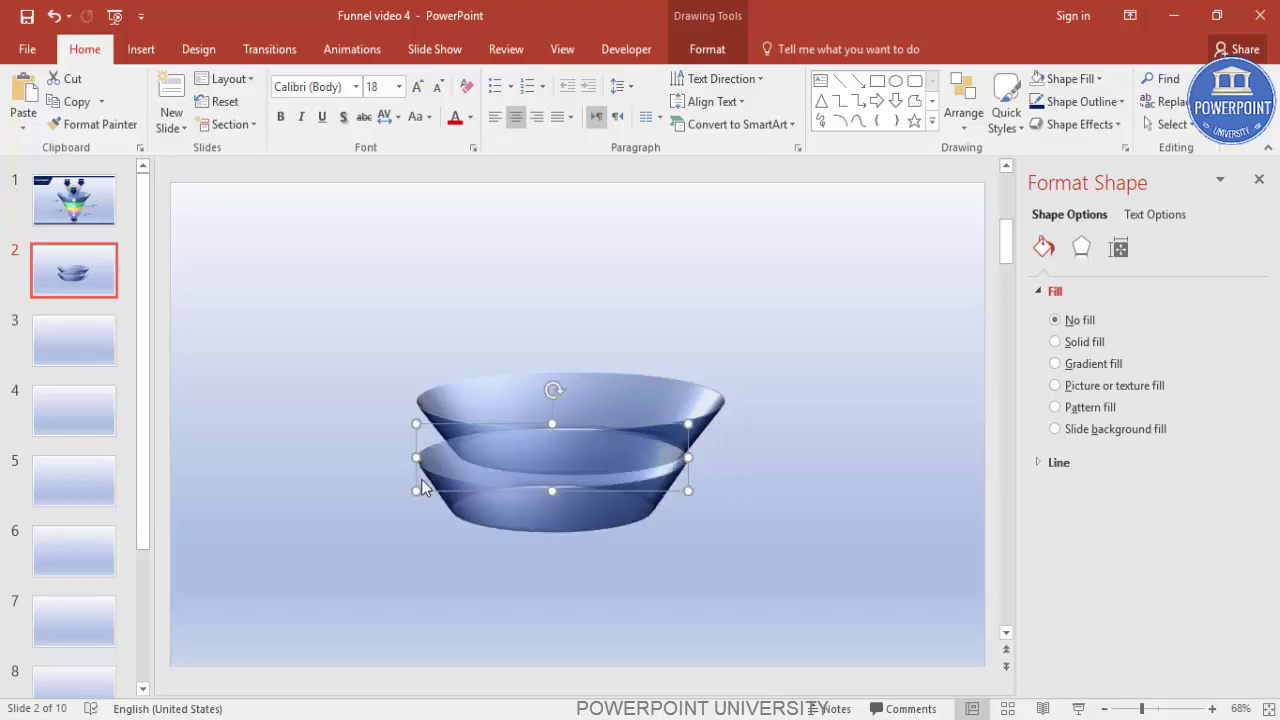
pyautogui.moveTo(421, 459); pyautogui.dragTo(451, 458)
pyautogui.moveTo(569, 422); pyautogui.dragTo(569, 424)
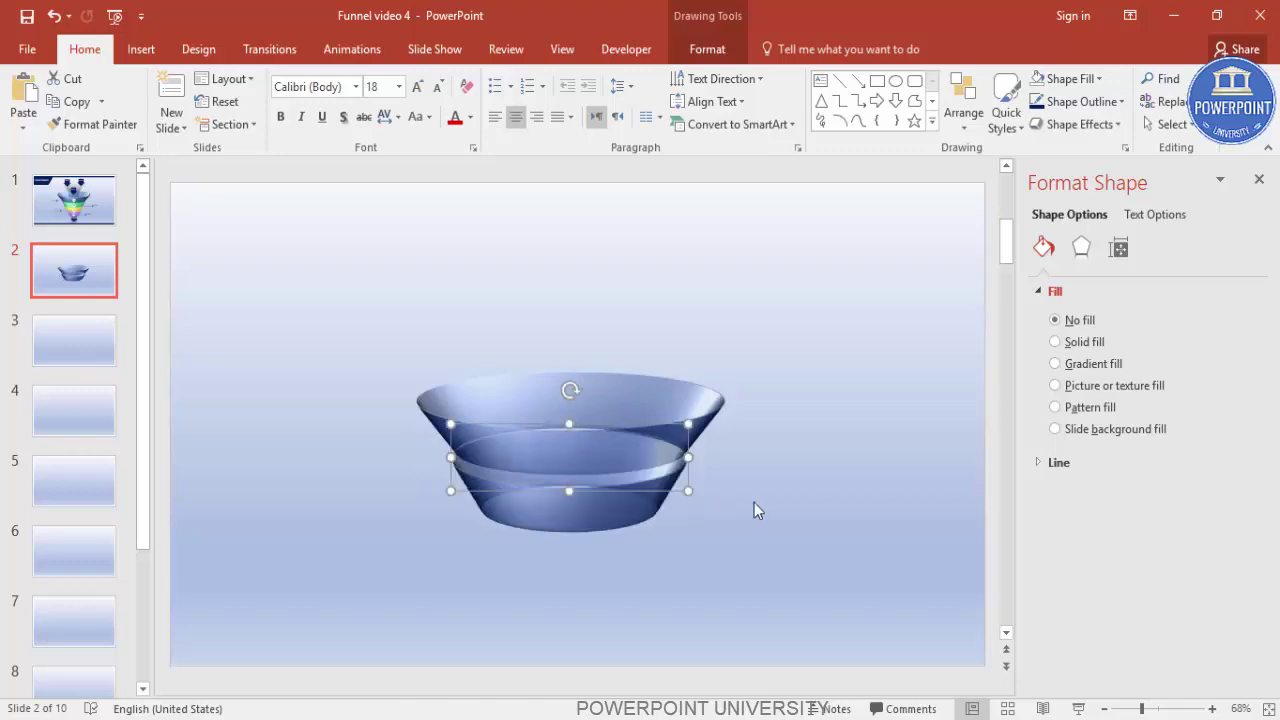
# Step: Send the lower copy to the back so it sits behind the top bowl
pyautogui.click(707, 49)
pyautogui.click(921, 102)
pyautogui.click(902, 147)
pyautogui.click(769, 395)
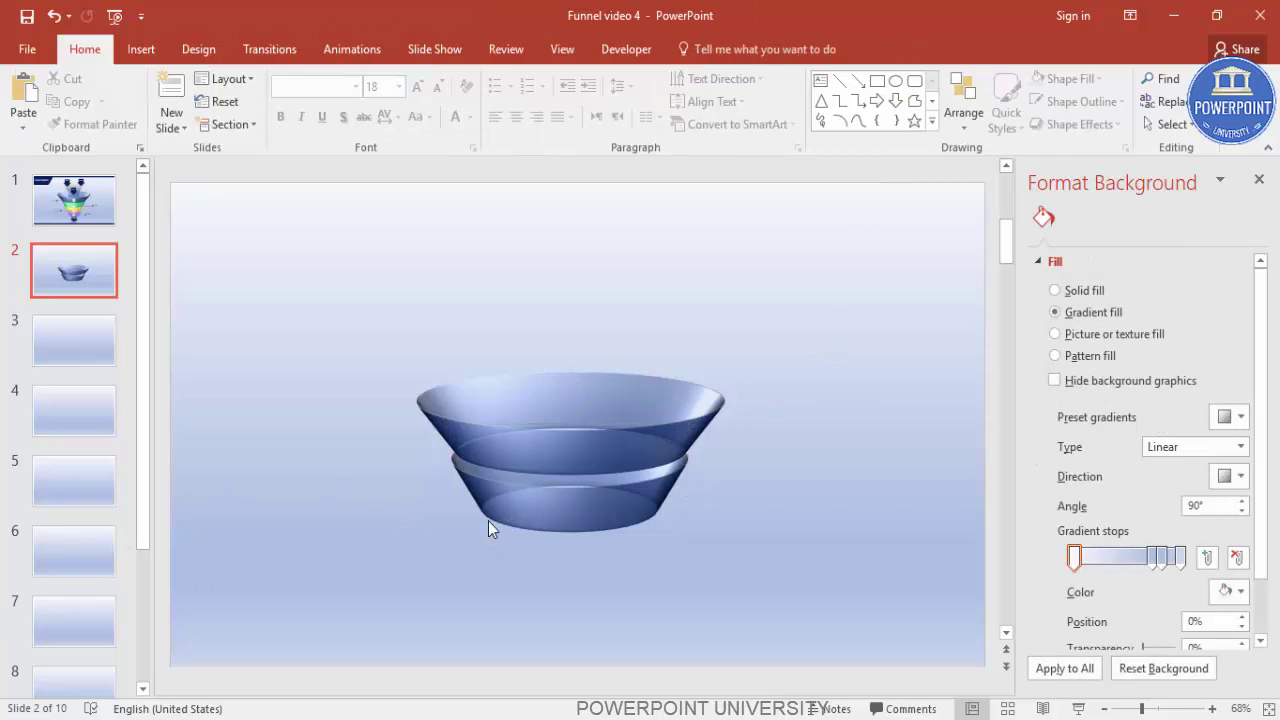
pyautogui.click(564, 522)
pyautogui.click(682, 536)
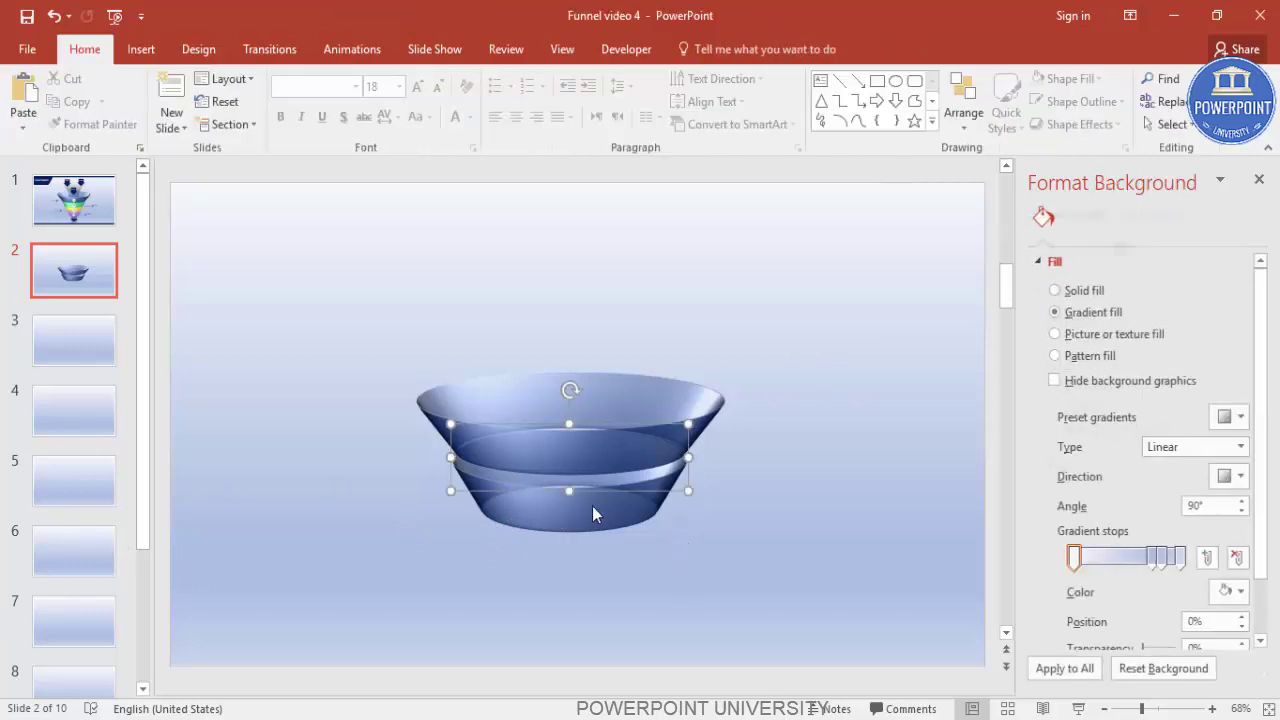
pyautogui.press('pagedown')
pyautogui.press('pagedown')
pyautogui.click(79, 272)
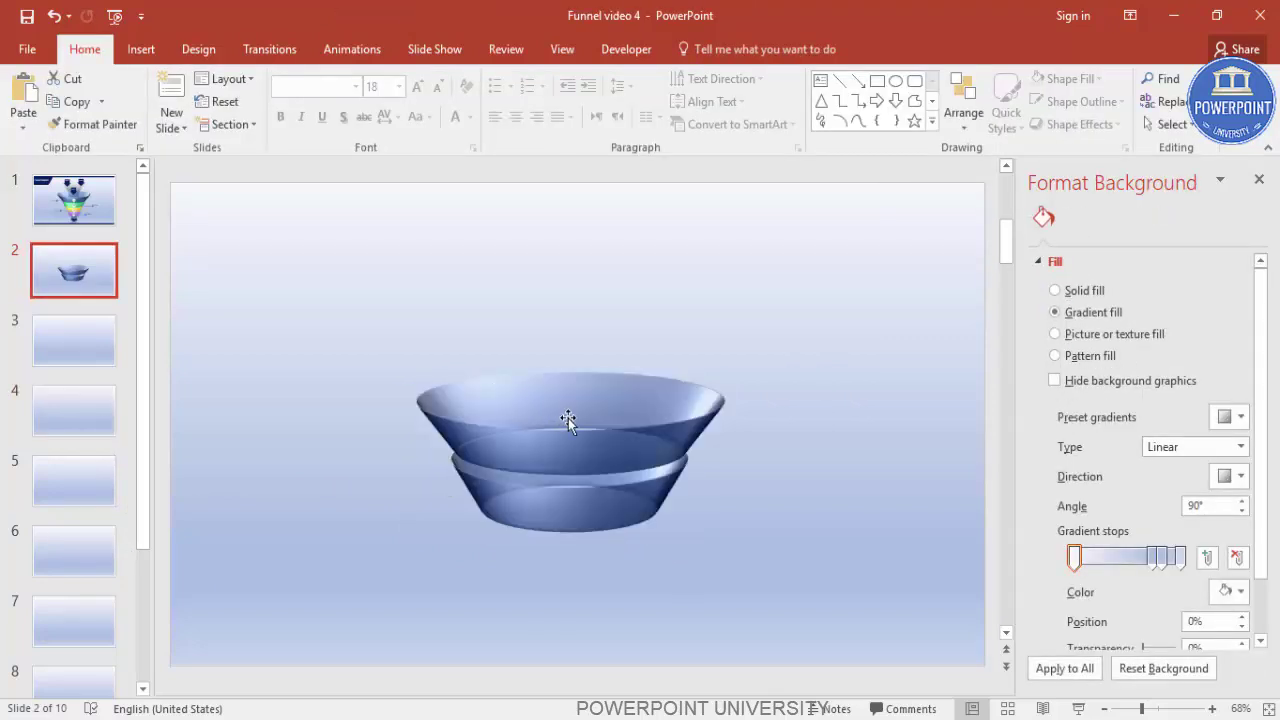
# Step: Duplicate the lower ring and narrow and flatten the new copy beneath the stack
pyautogui.click(600, 510)
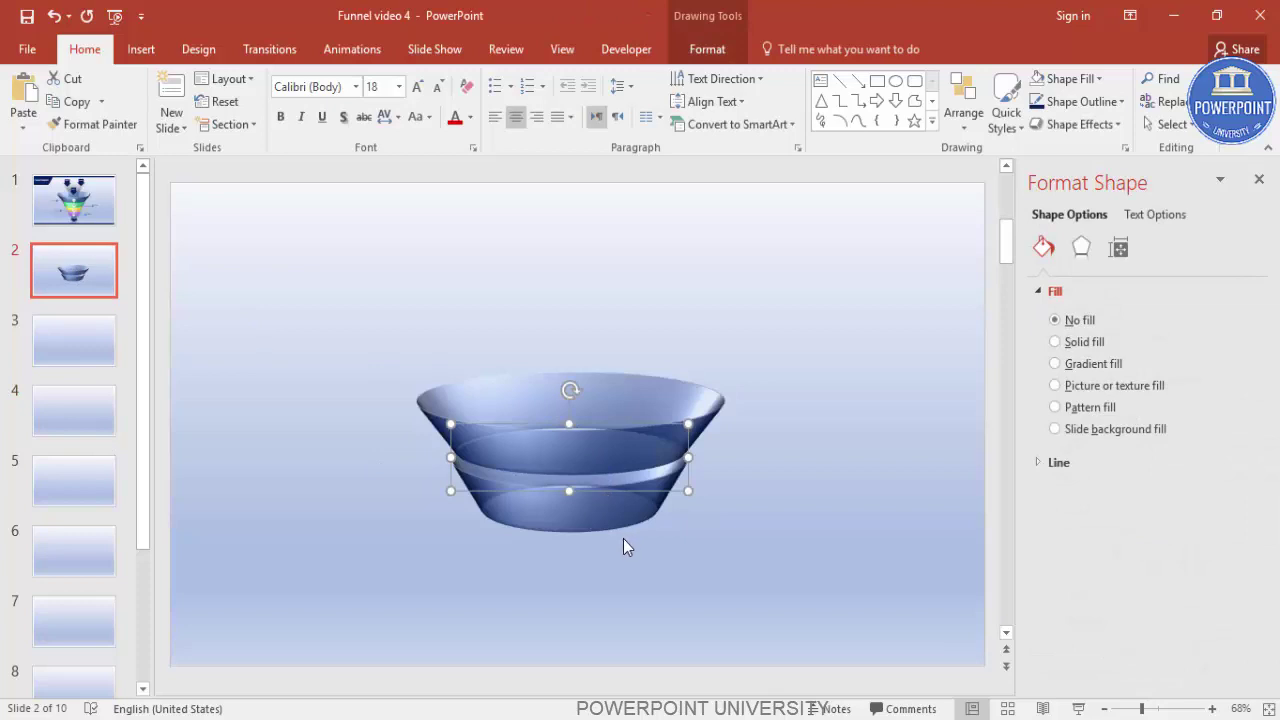
pyautogui.hotkey('ctrl', 'd')
pyautogui.moveTo(609, 503); pyautogui.dragTo(600, 531)
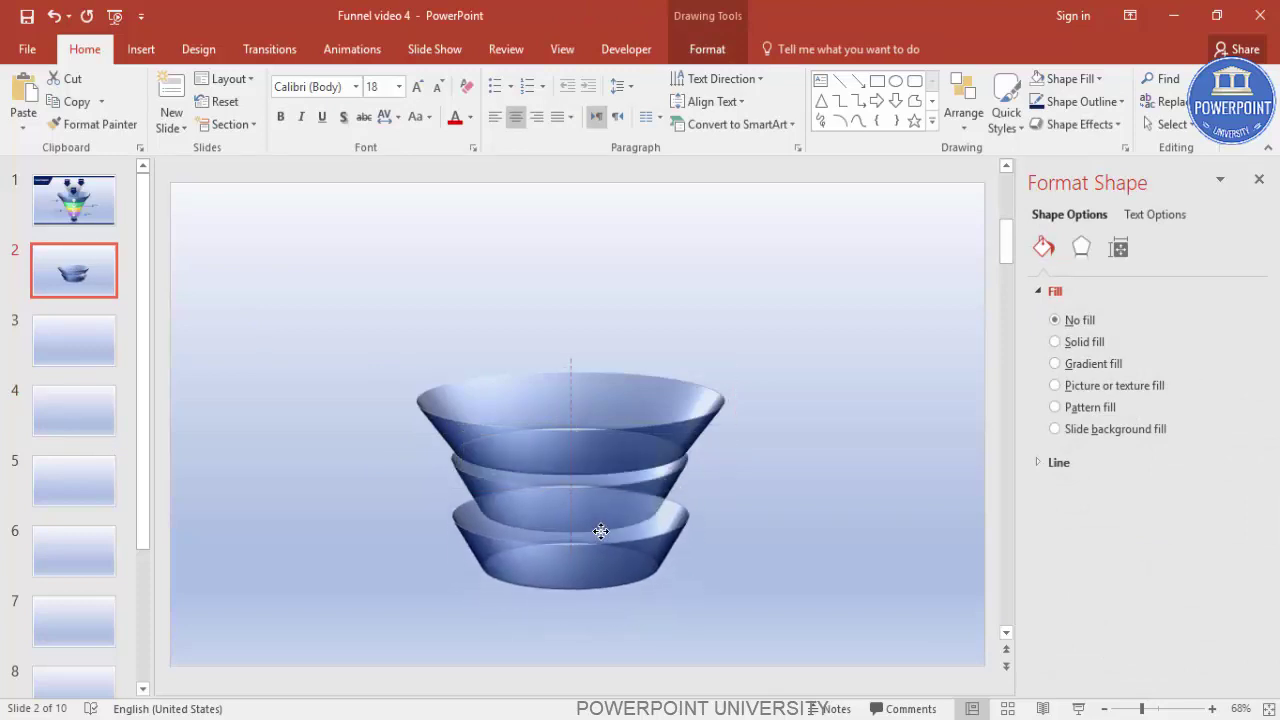
pyautogui.moveTo(453, 519); pyautogui.dragTo(479, 520)
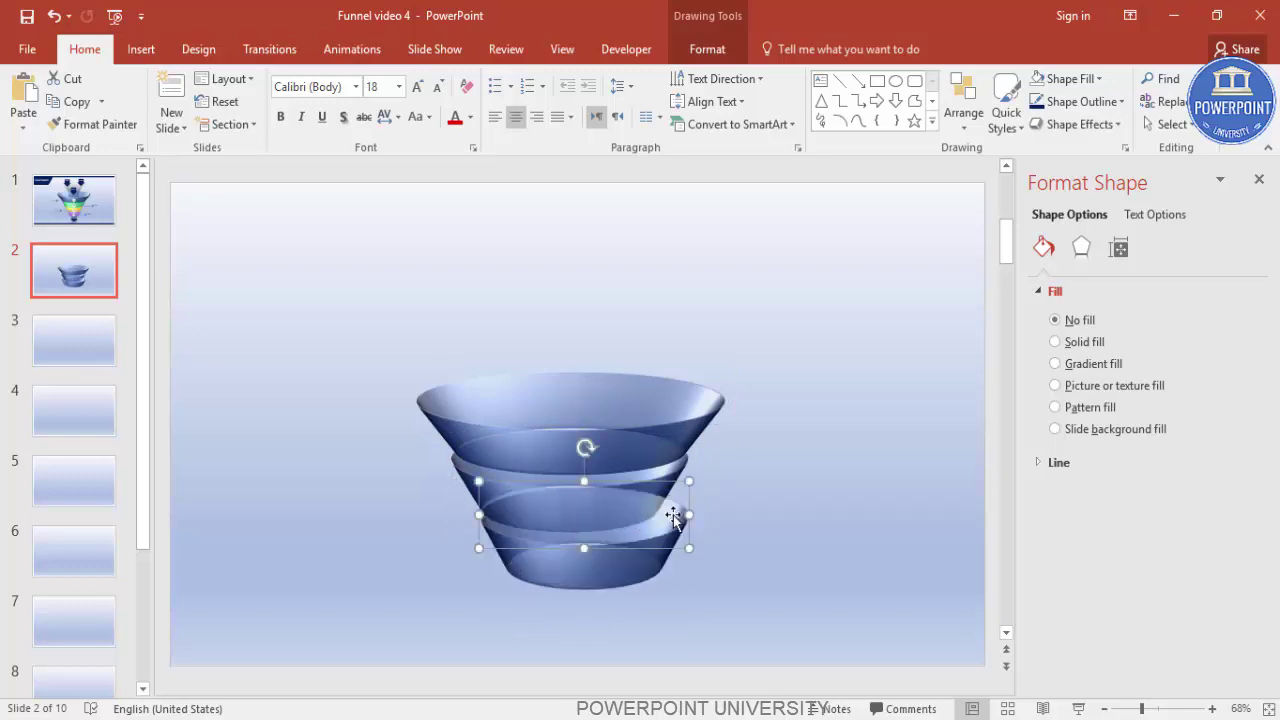
pyautogui.moveTo(680, 514); pyautogui.dragTo(657, 514)
pyautogui.moveTo(568, 481); pyautogui.dragTo(581, 483)
# Step: Send the new bottom ring to the back behind the others
pyautogui.click(706, 514)
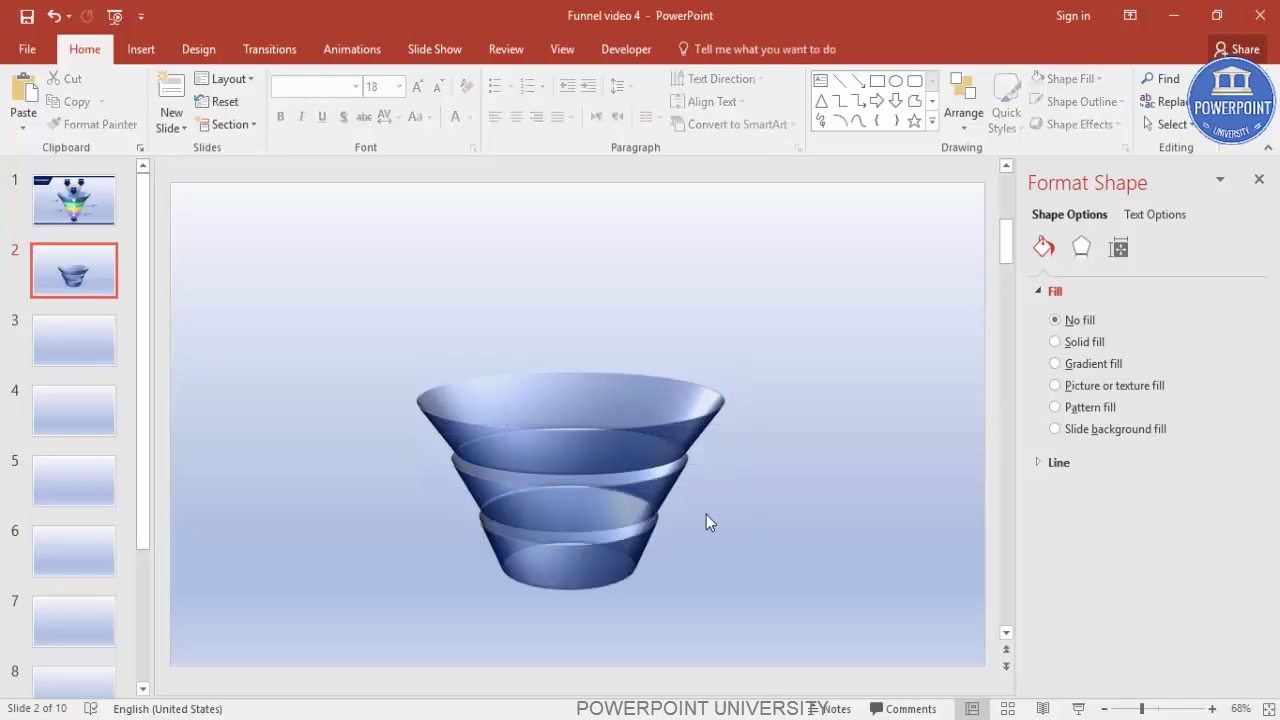
pyautogui.click(609, 563)
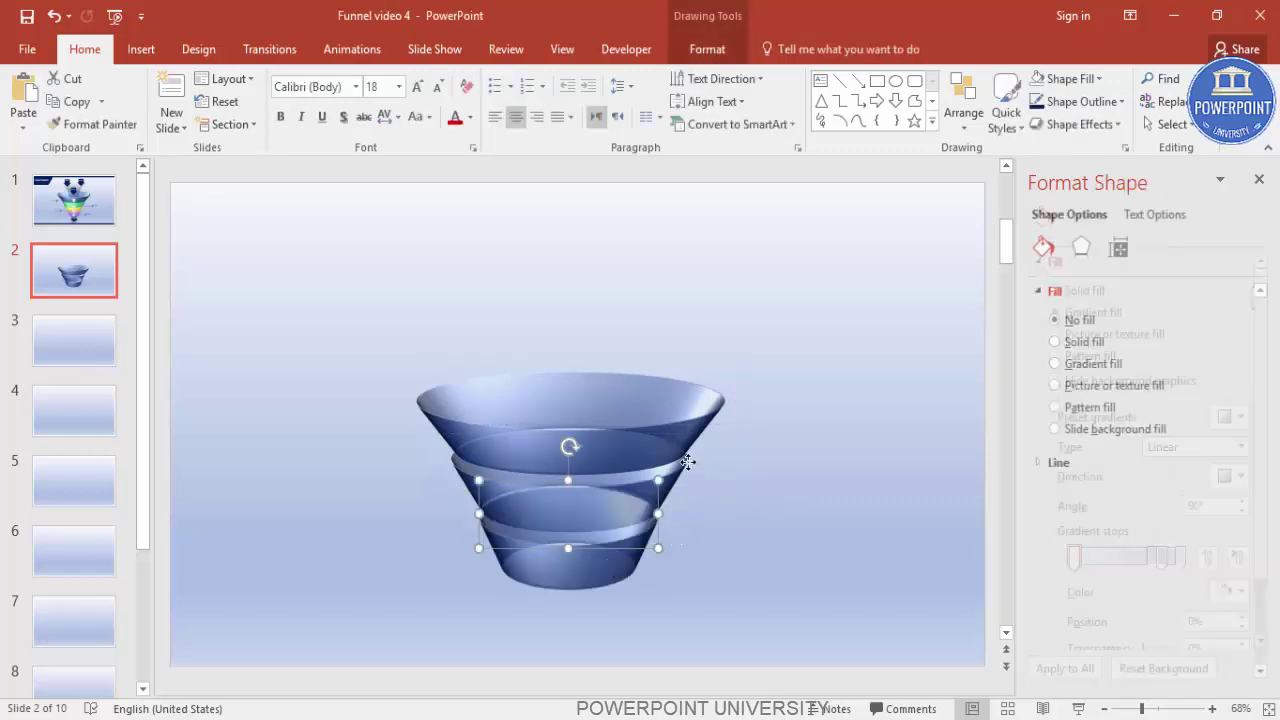
pyautogui.click(711, 49)
pyautogui.click(922, 102)
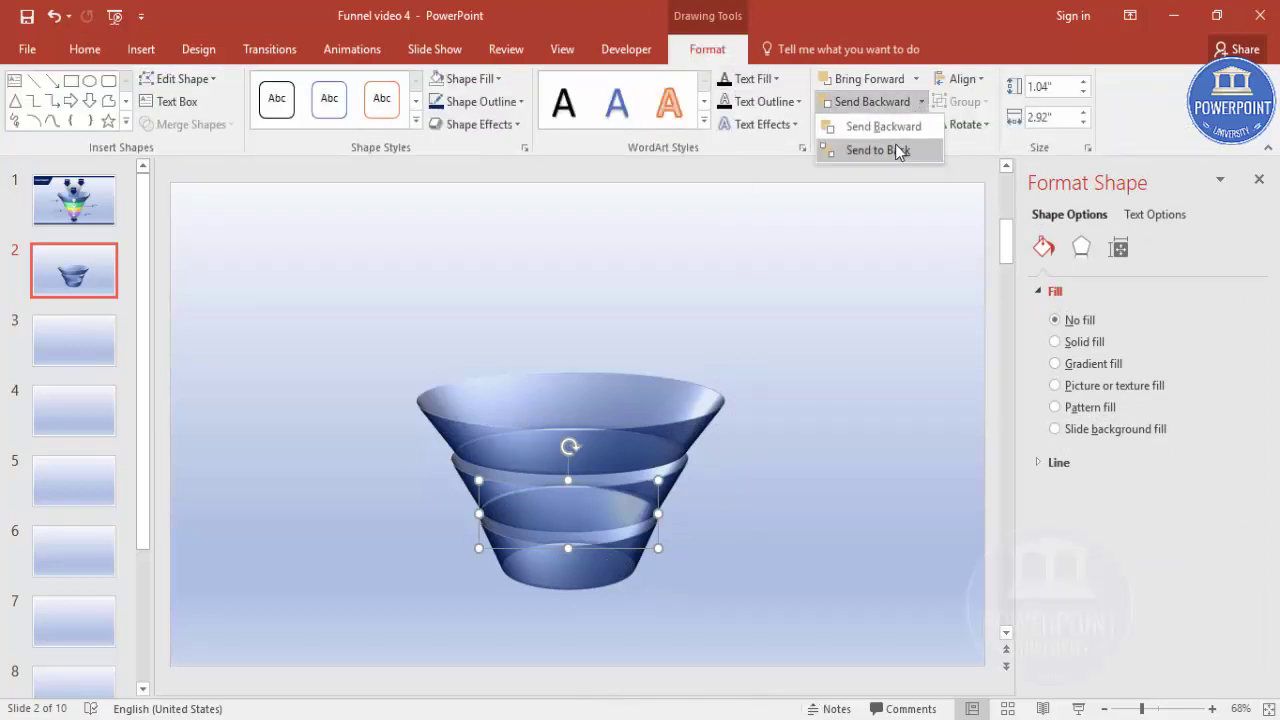
pyautogui.click(900, 149)
pyautogui.click(733, 480)
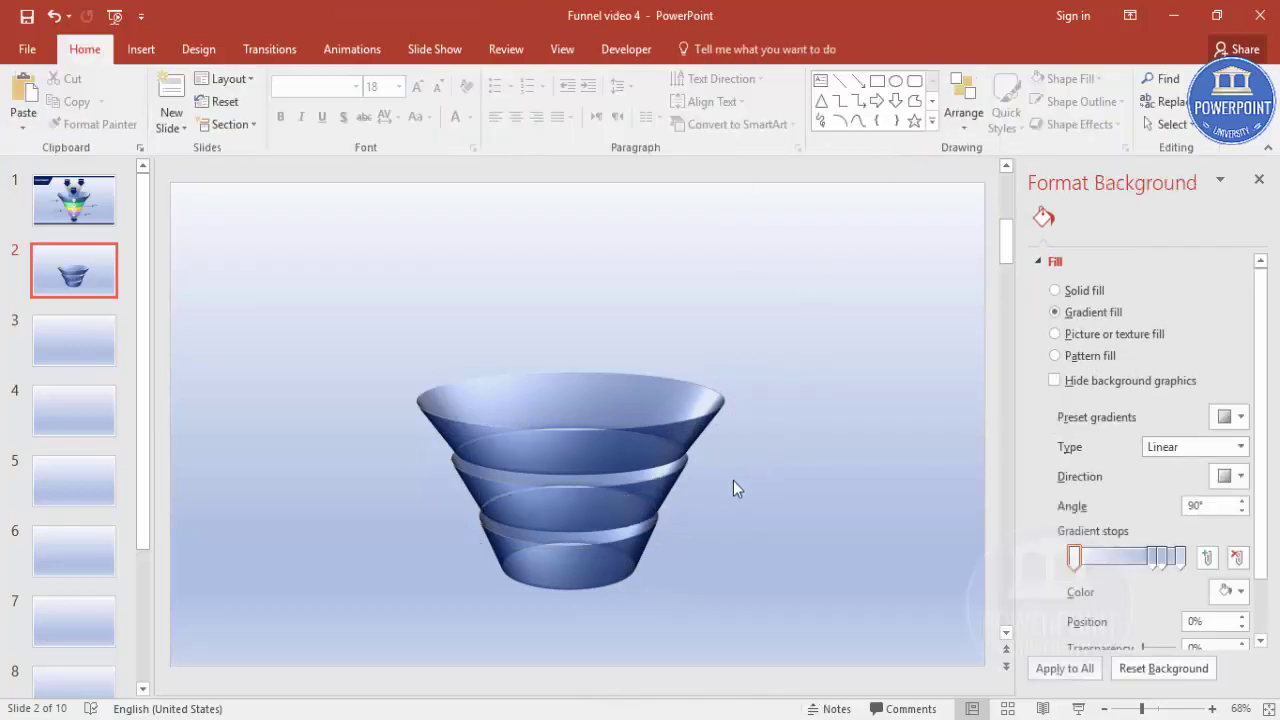
# Step: Move the bottom cup further down and narrow it from both sides to about 2.22" × 1.01"
pyautogui.click(595, 582)
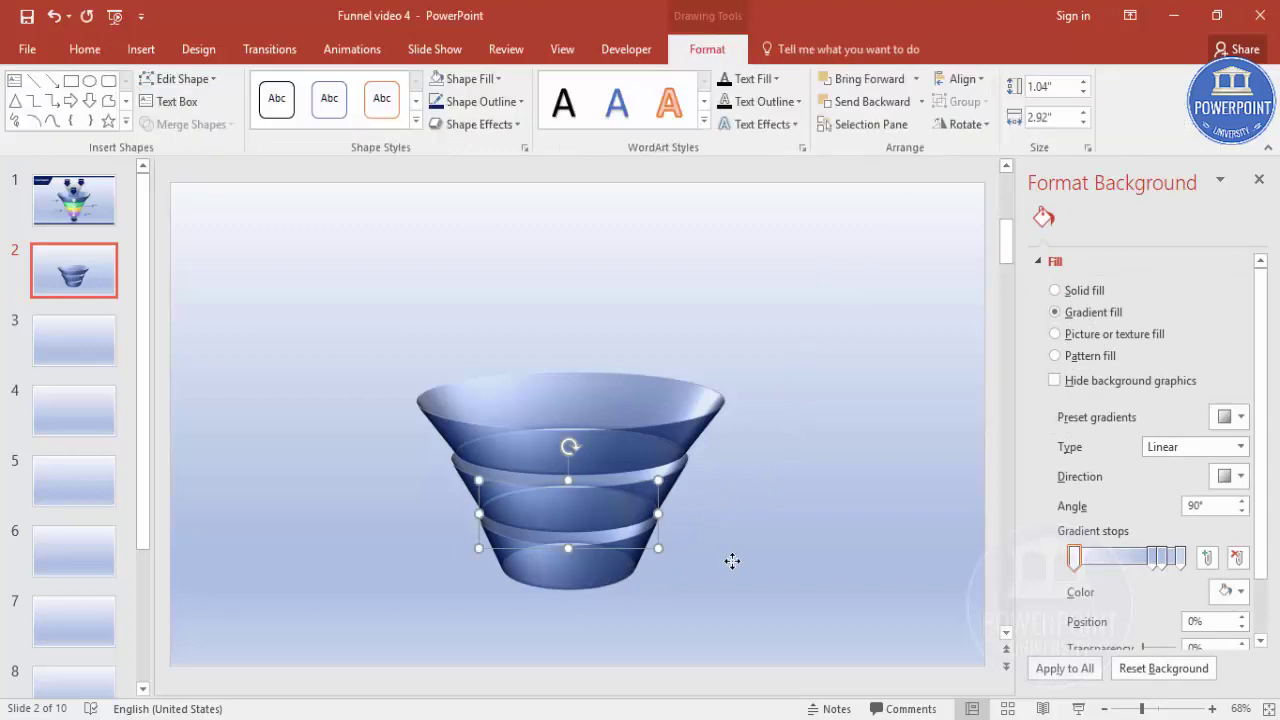
pyautogui.click(596, 548)
pyautogui.moveTo(597, 543); pyautogui.dragTo(594, 585)
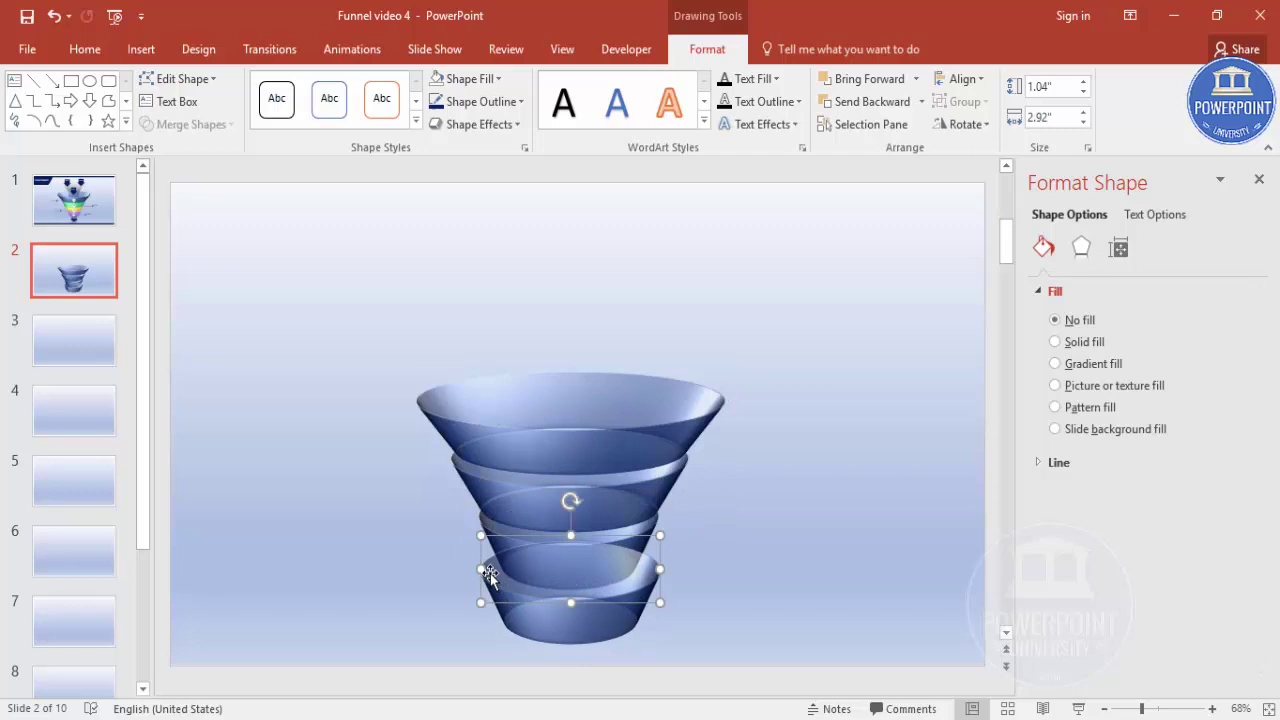
pyautogui.moveTo(489, 575); pyautogui.dragTo(502, 572)
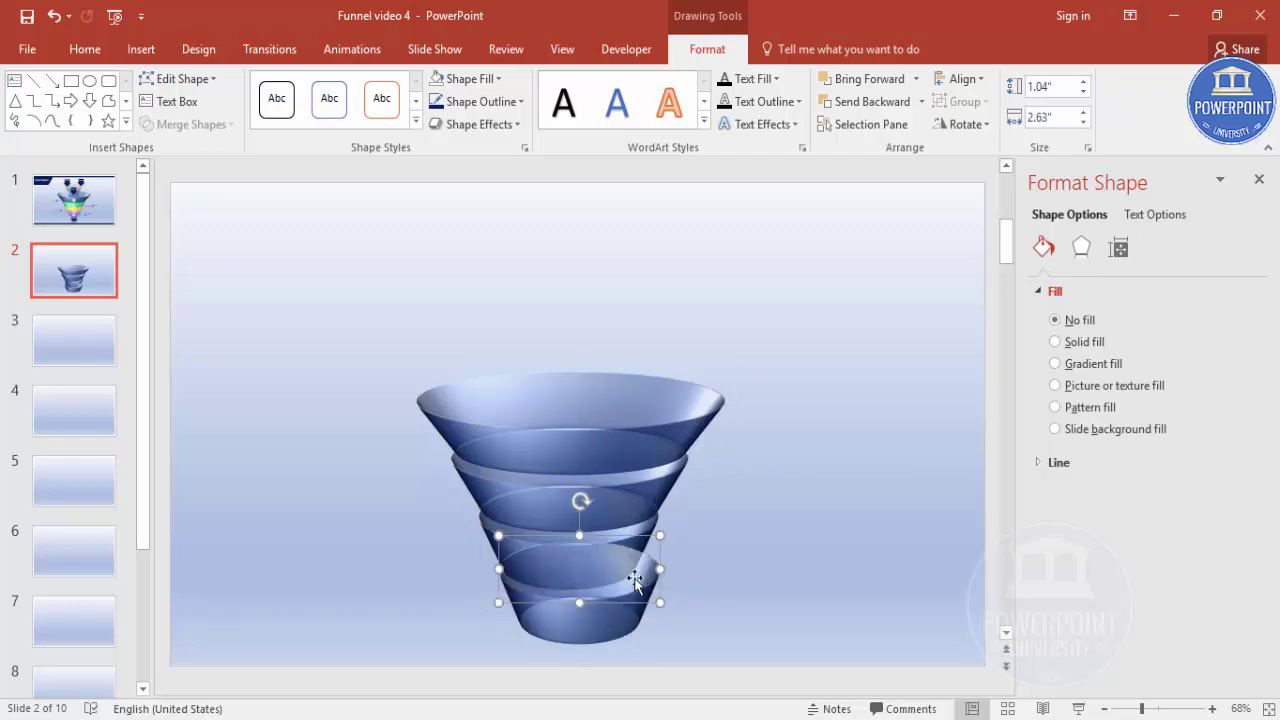
pyautogui.moveTo(648, 570); pyautogui.dragTo(633, 572)
pyautogui.moveTo(566, 537); pyautogui.dragTo(568, 540)
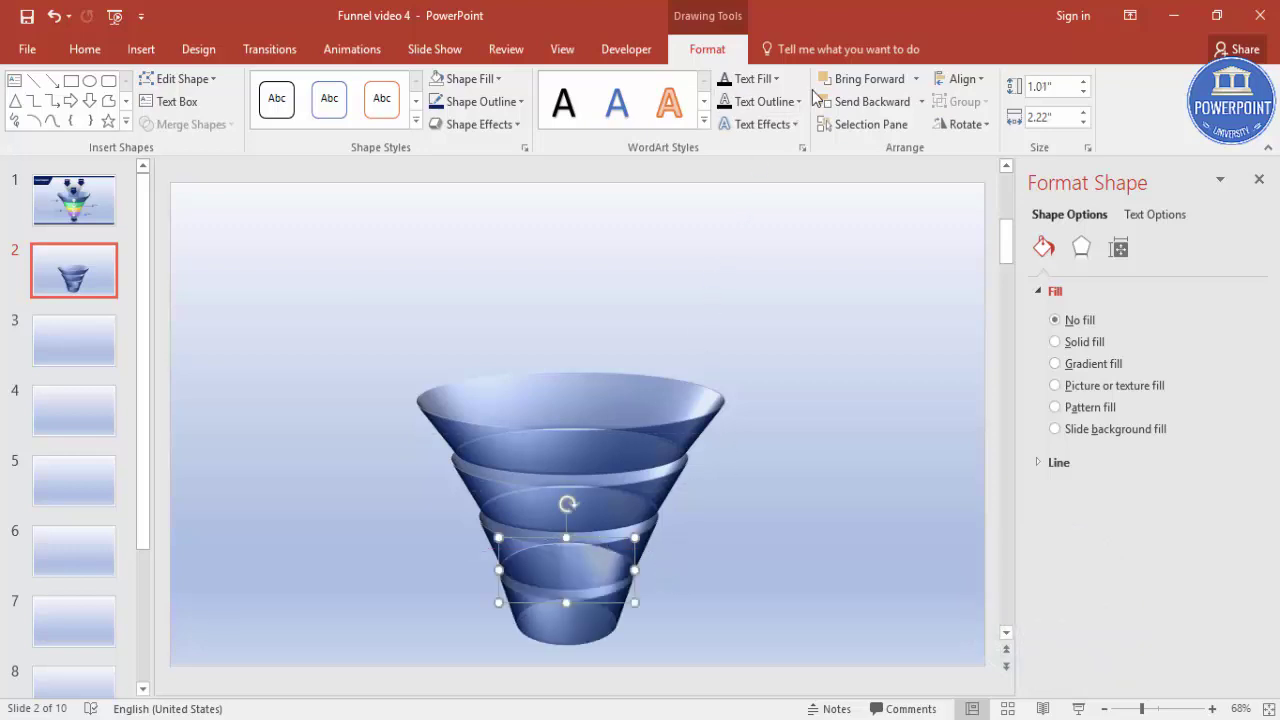
# Step: Send the bottom cup to the back and nudge the lower cups upward with Ctrl+Up
pyautogui.click(921, 102)
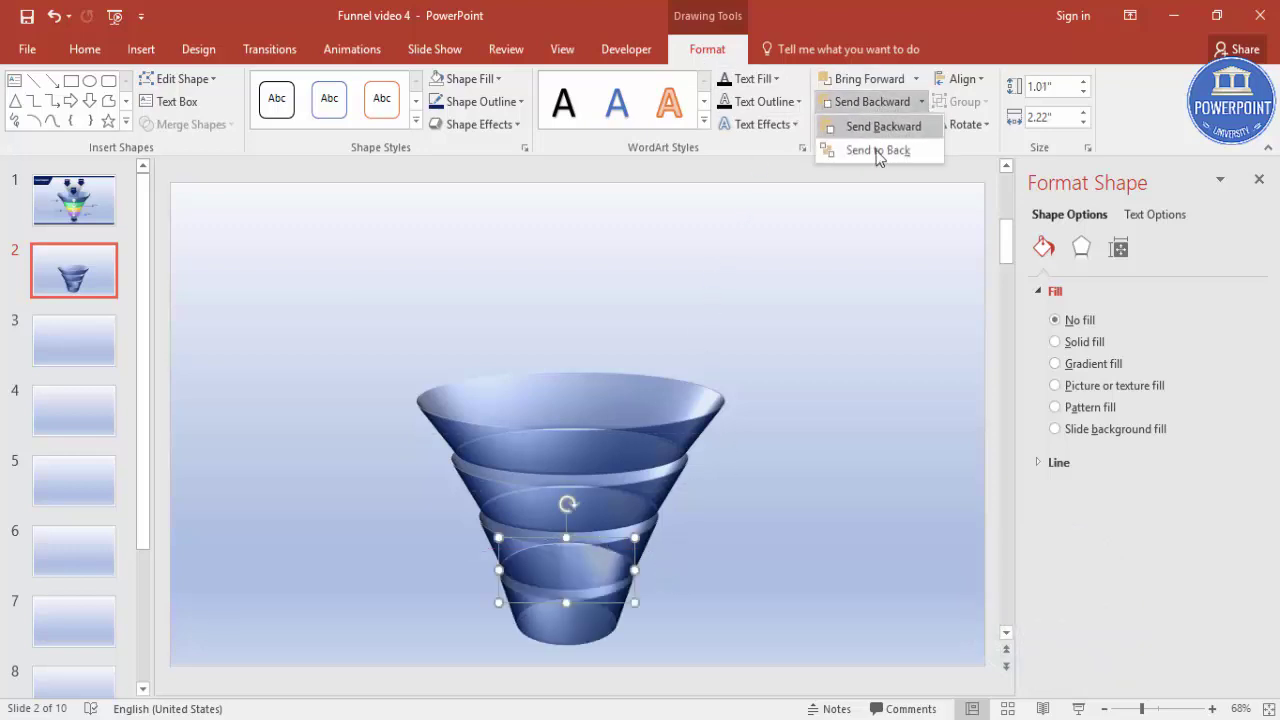
pyautogui.click(880, 150)
pyautogui.click(820, 355)
pyautogui.click(585, 503)
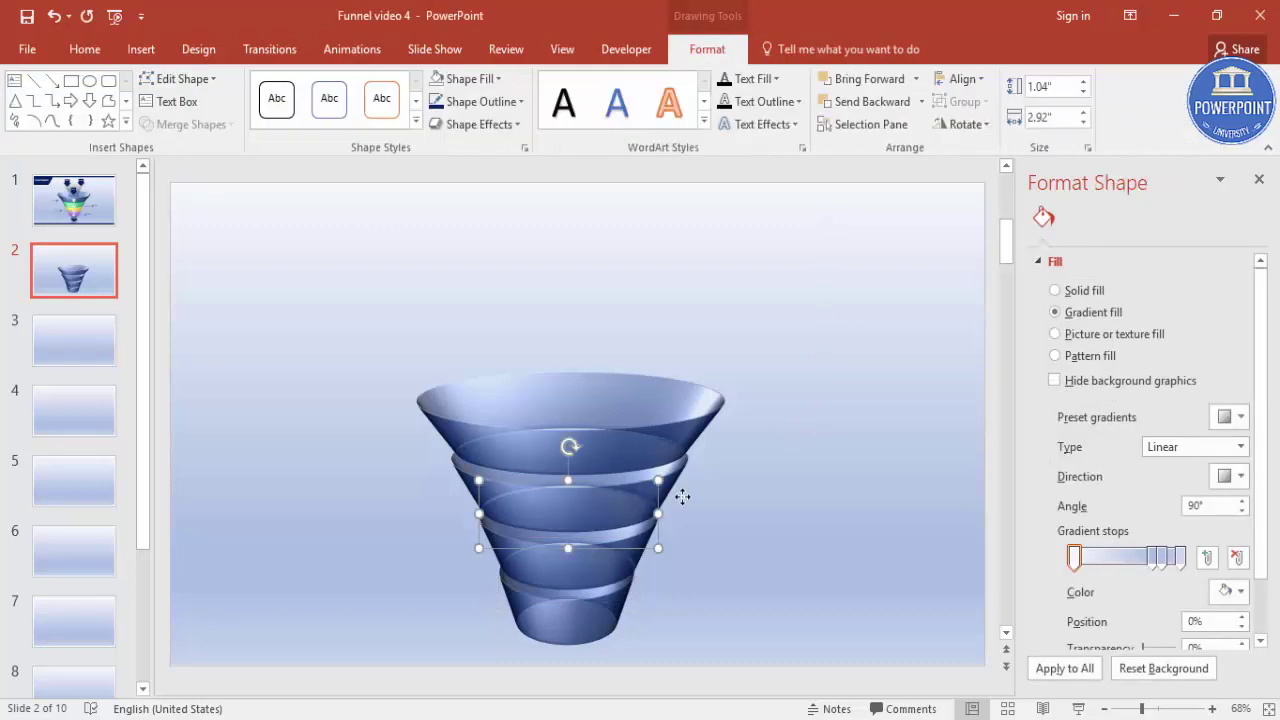
pyautogui.hotkey('ctrl', 'Up')
pyautogui.hotkey('ctrl', 'Up')
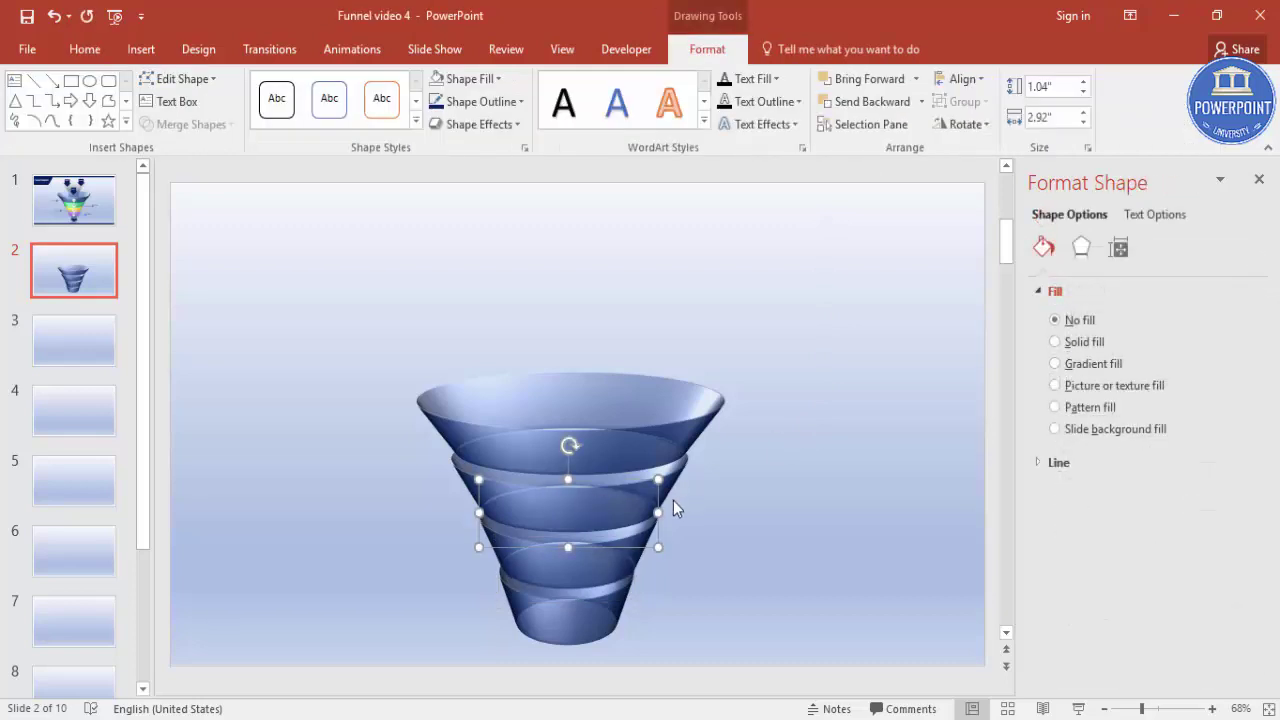
pyautogui.click(676, 478)
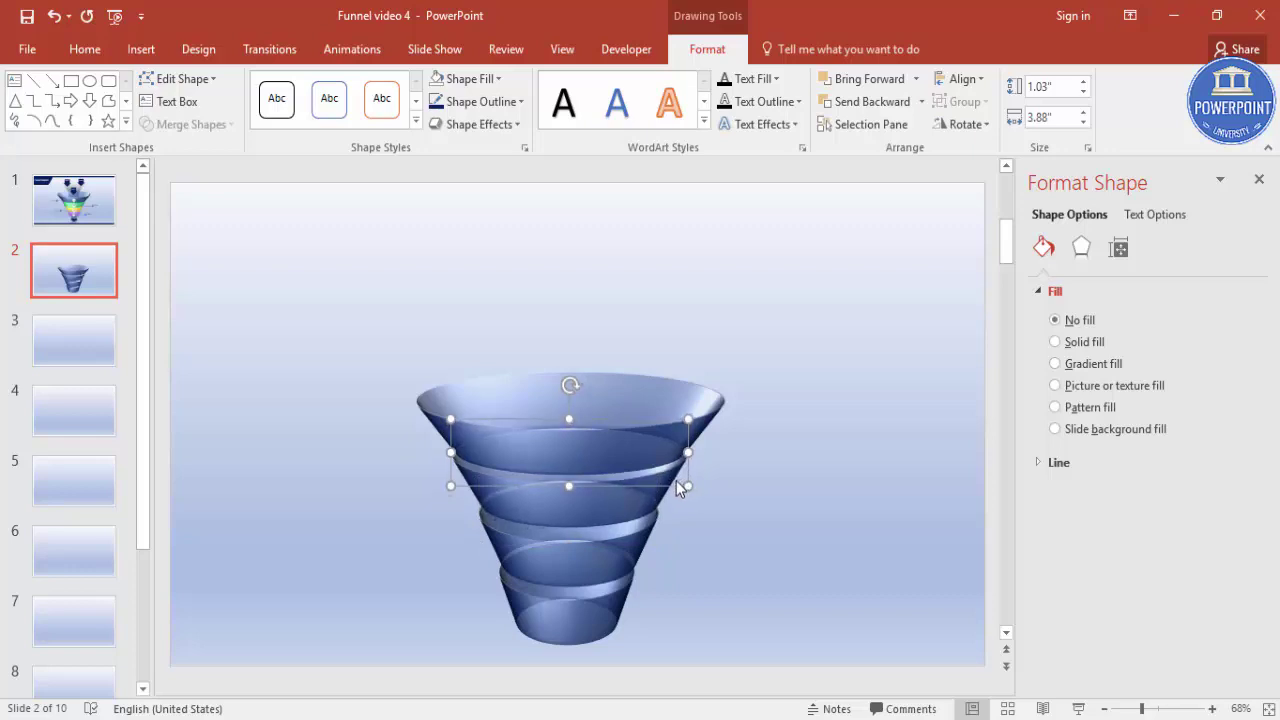
pyautogui.click(636, 532)
pyautogui.hotkey('ctrl', 'Up')
pyautogui.hotkey('ctrl', 'Up')
pyautogui.hotkey('ctrl', 'Up')
pyautogui.hotkey('ctrl', 'Up')
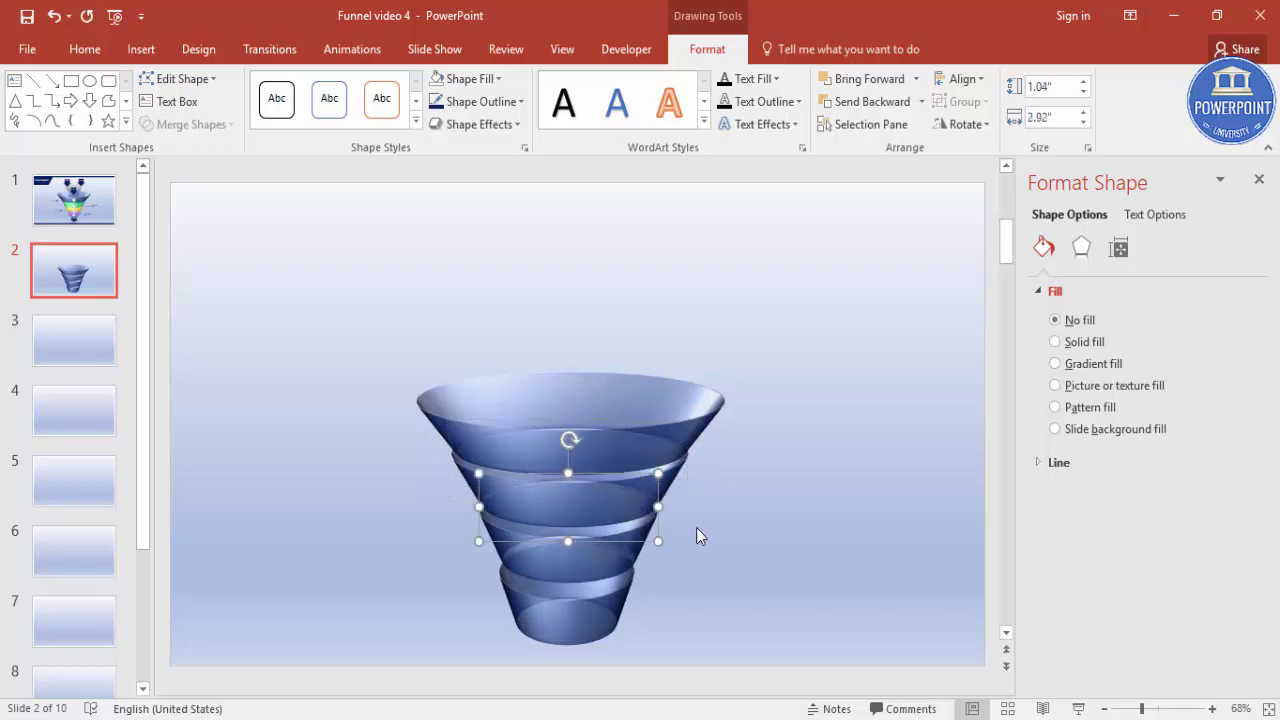
pyautogui.click(618, 592)
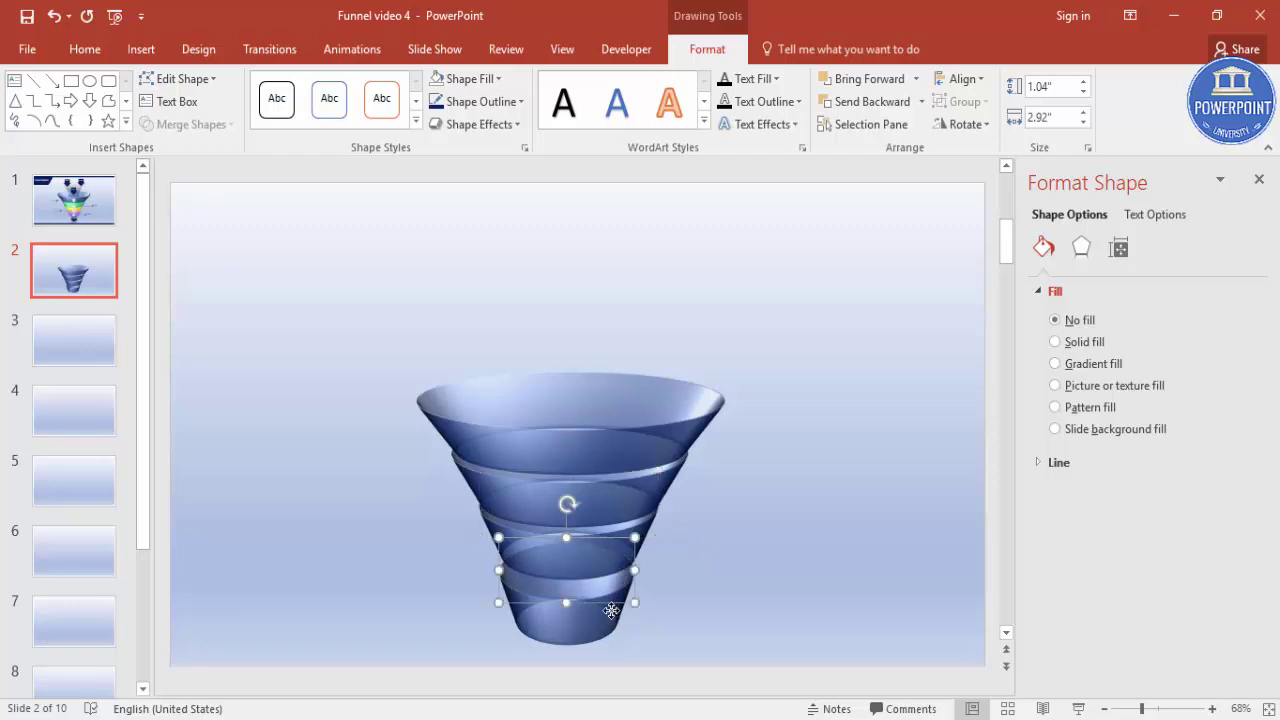
pyautogui.hotkey('ctrl', 'Up')
pyautogui.hotkey('ctrl', 'Up')
pyautogui.hotkey('ctrl', 'Up')
pyautogui.hotkey('ctrl', 'Up')
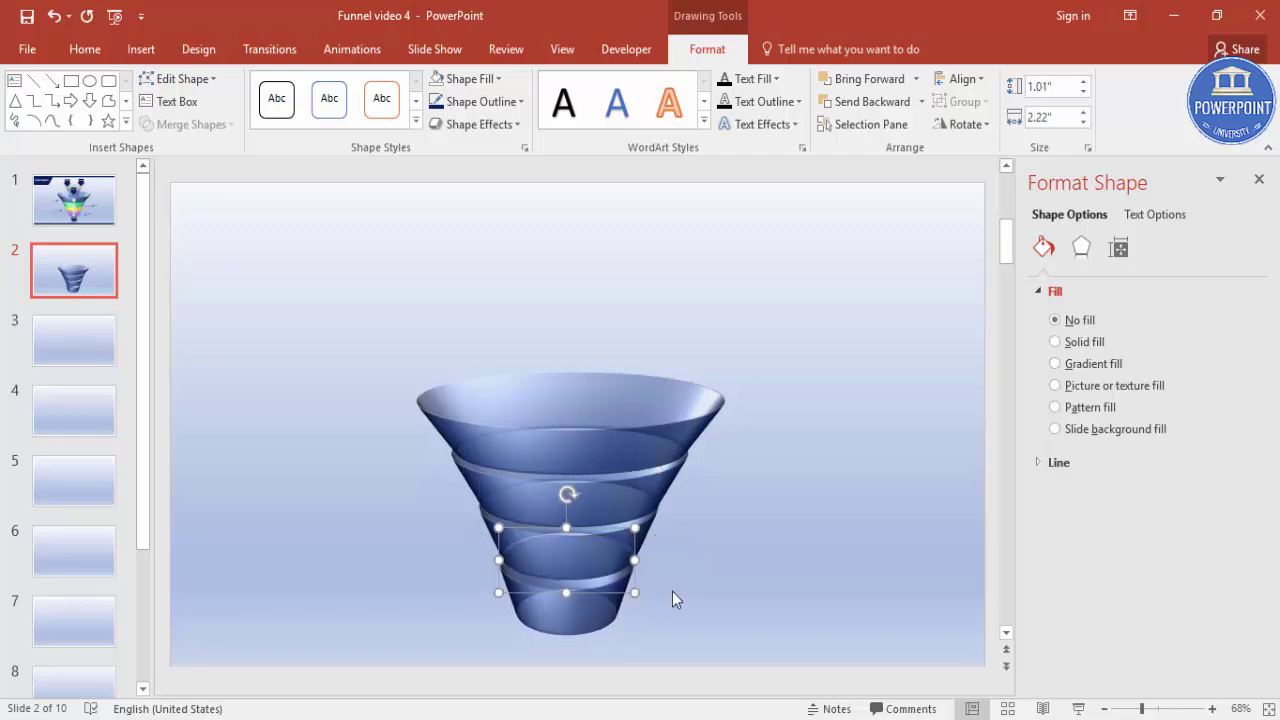
pyautogui.click(694, 594)
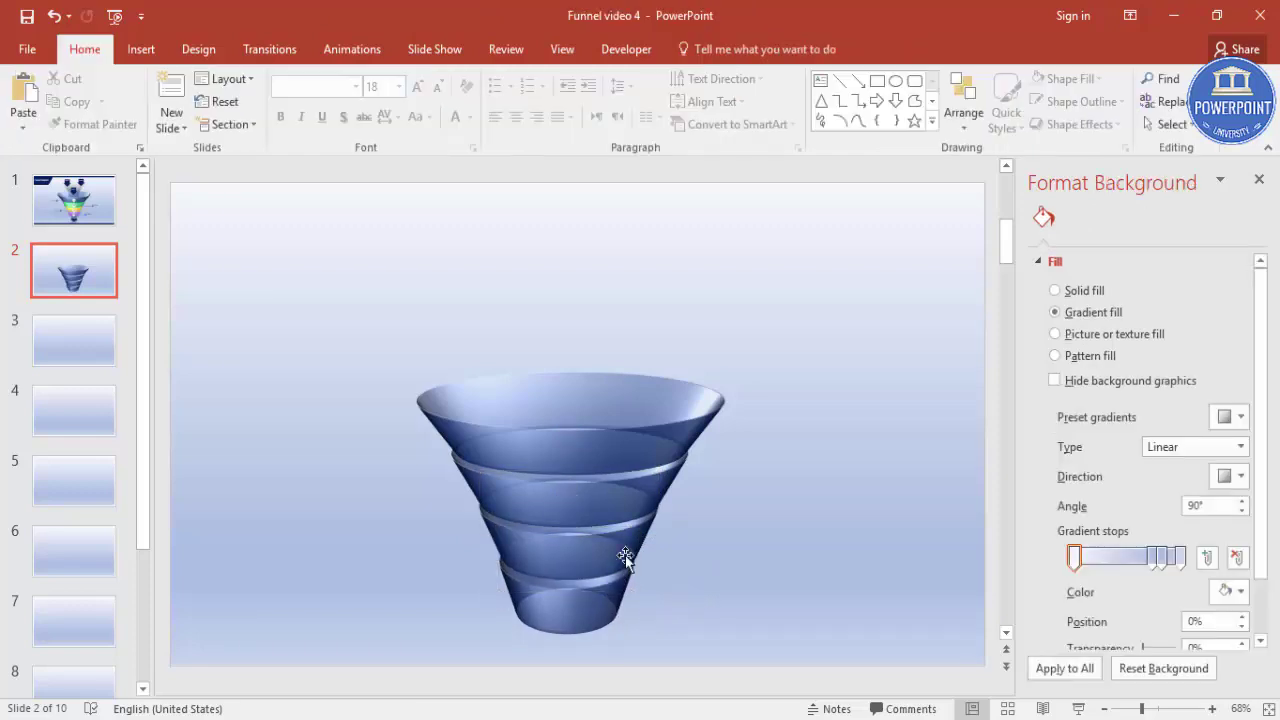
# Step: Select the top and second funnel rings to inspect their 3-D settings
pyautogui.click(608, 494)
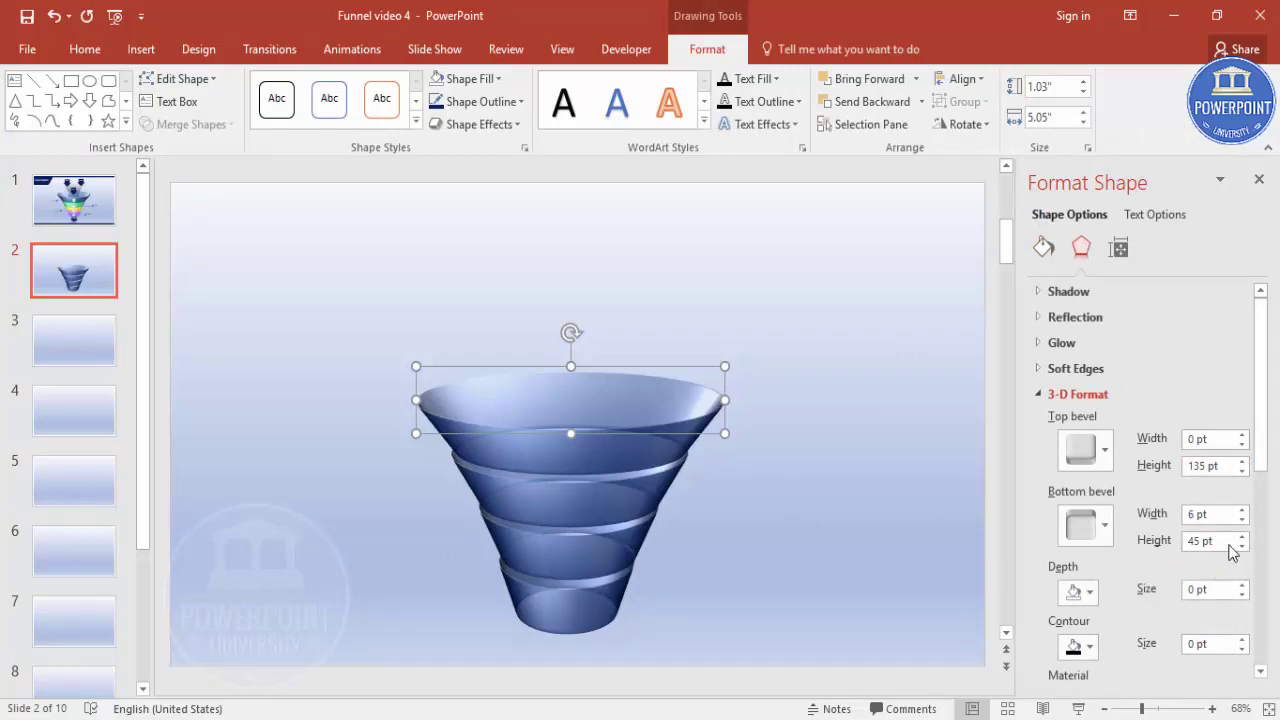
pyautogui.click(712, 510)
pyautogui.click(579, 508)
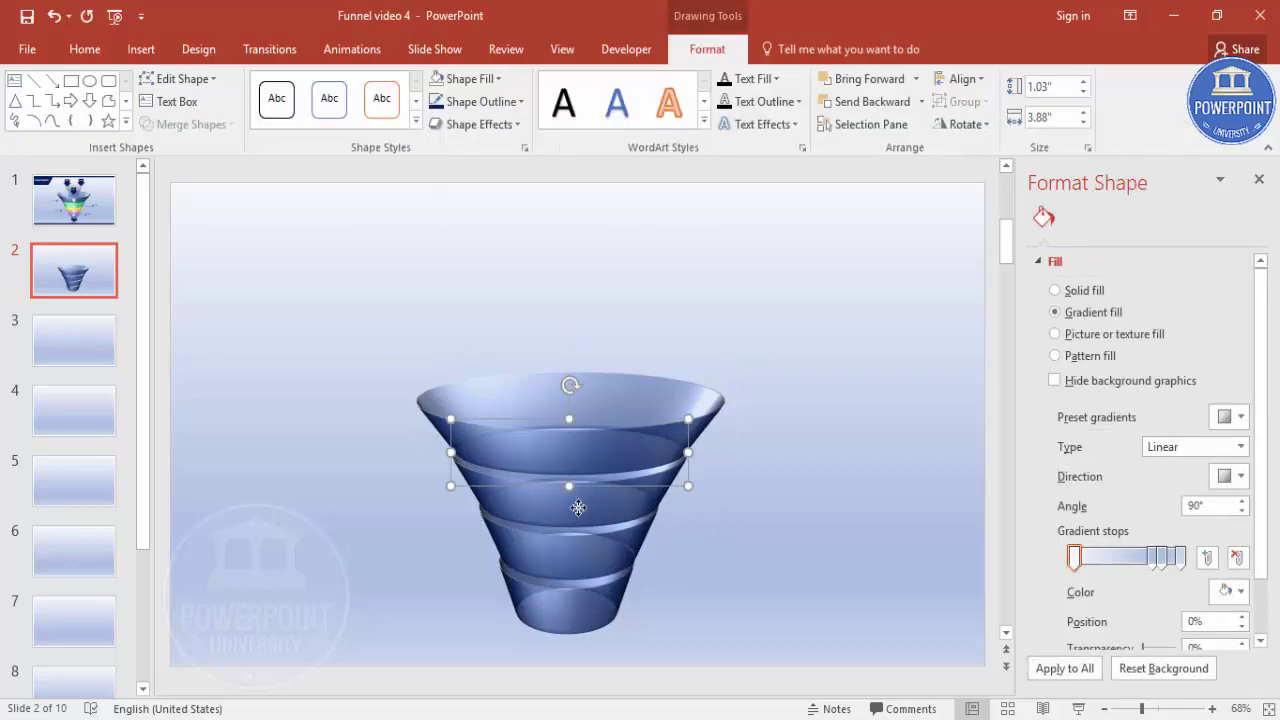
pyautogui.click(705, 414)
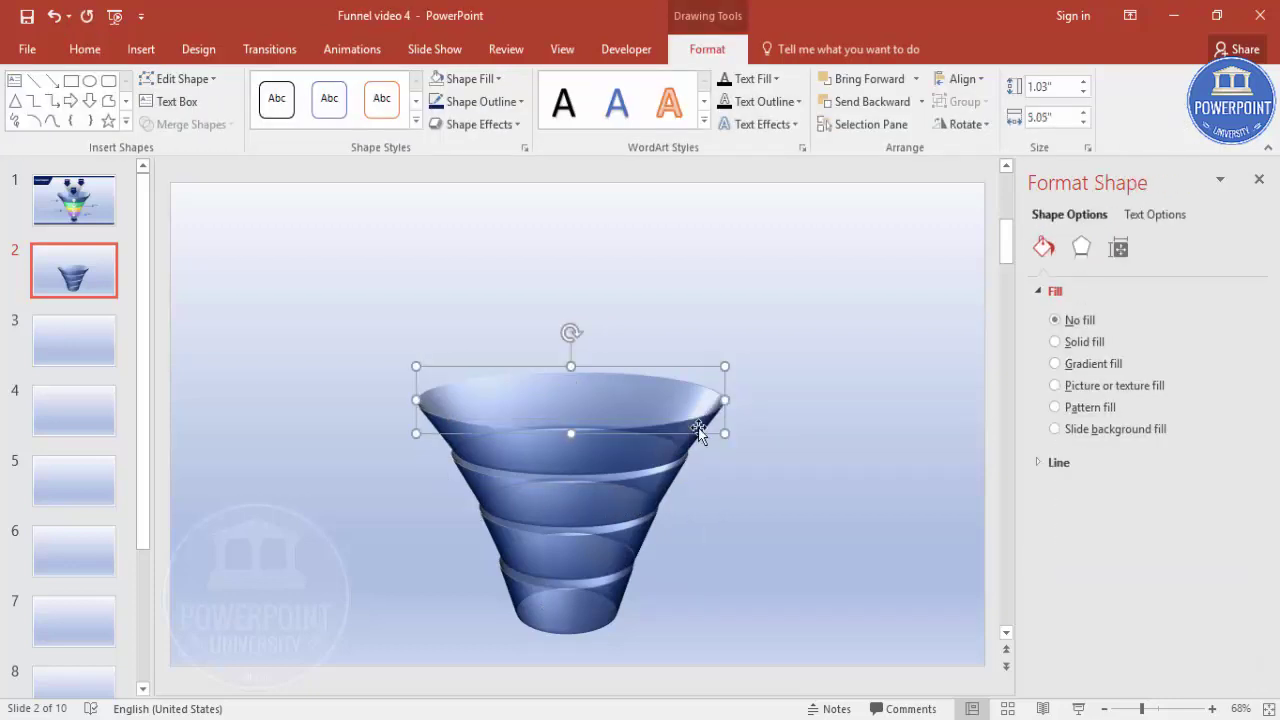
pyautogui.click(627, 502)
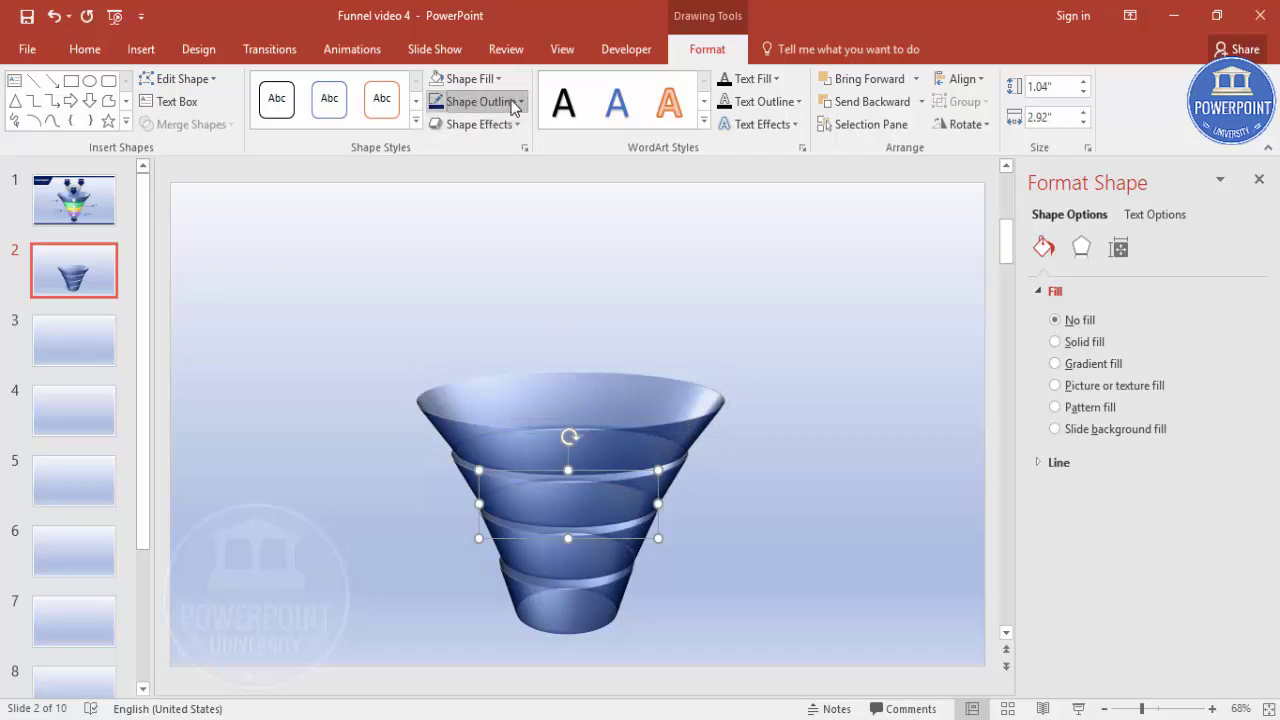
# Step: Give the second ring a Green outline and the third ring a Light Blue outline
pyautogui.click(466, 104)
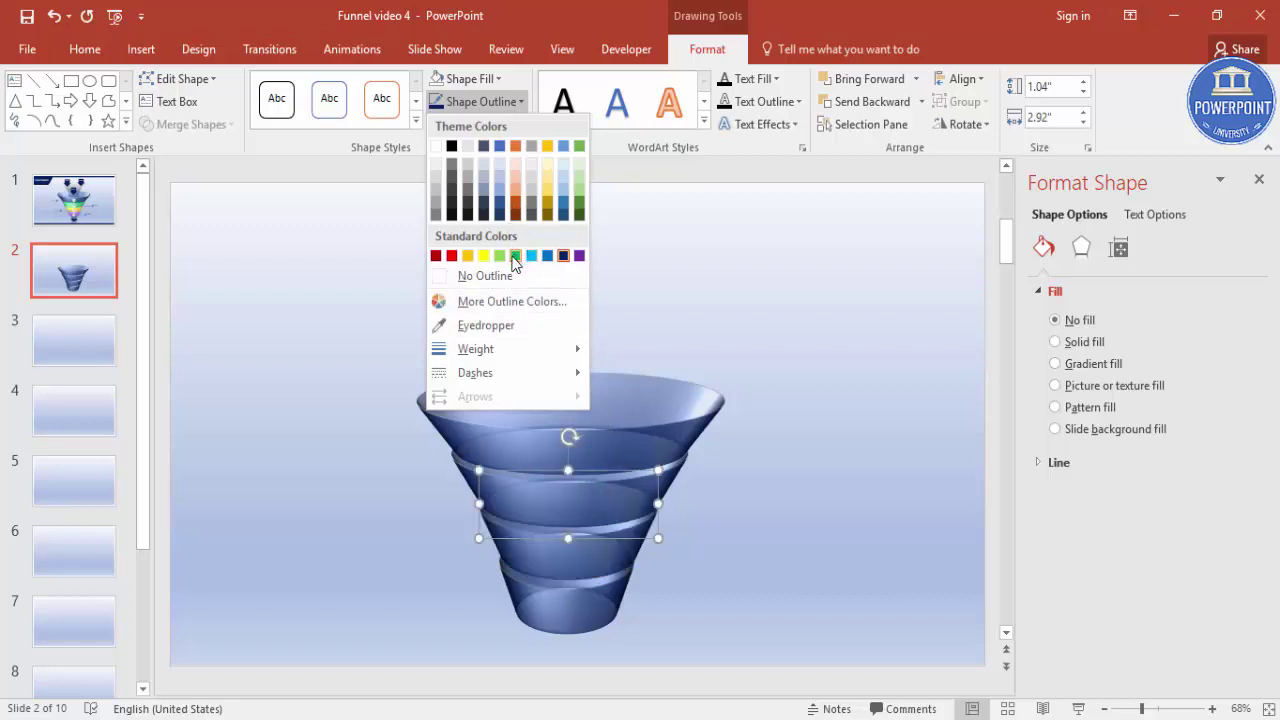
pyautogui.click(660, 445)
pyautogui.click(677, 454)
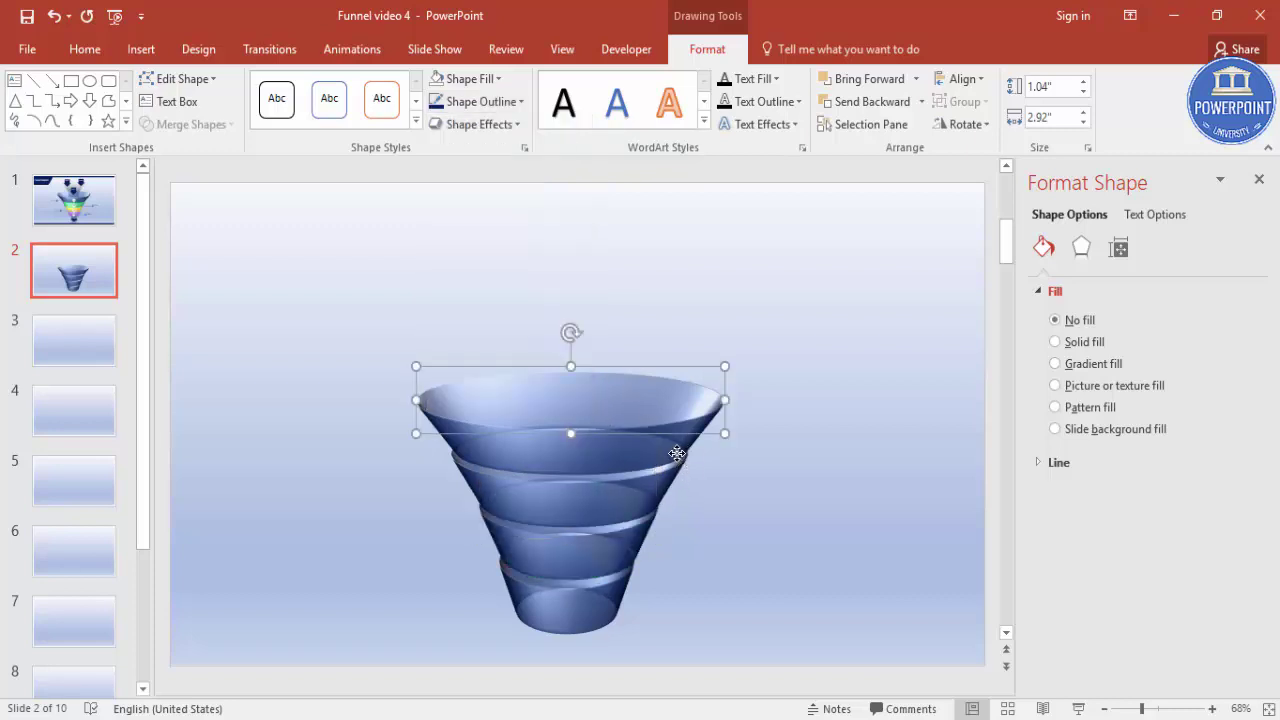
pyautogui.click(665, 478)
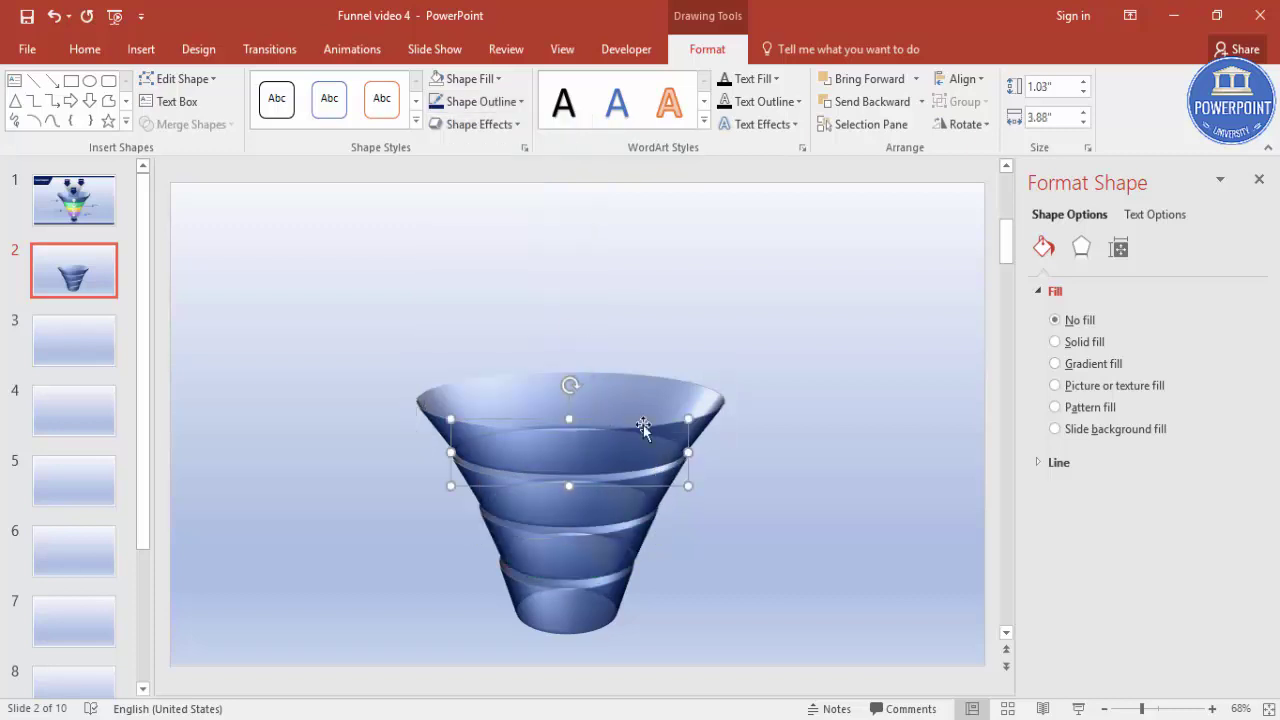
pyautogui.click(517, 101)
pyautogui.click(515, 255)
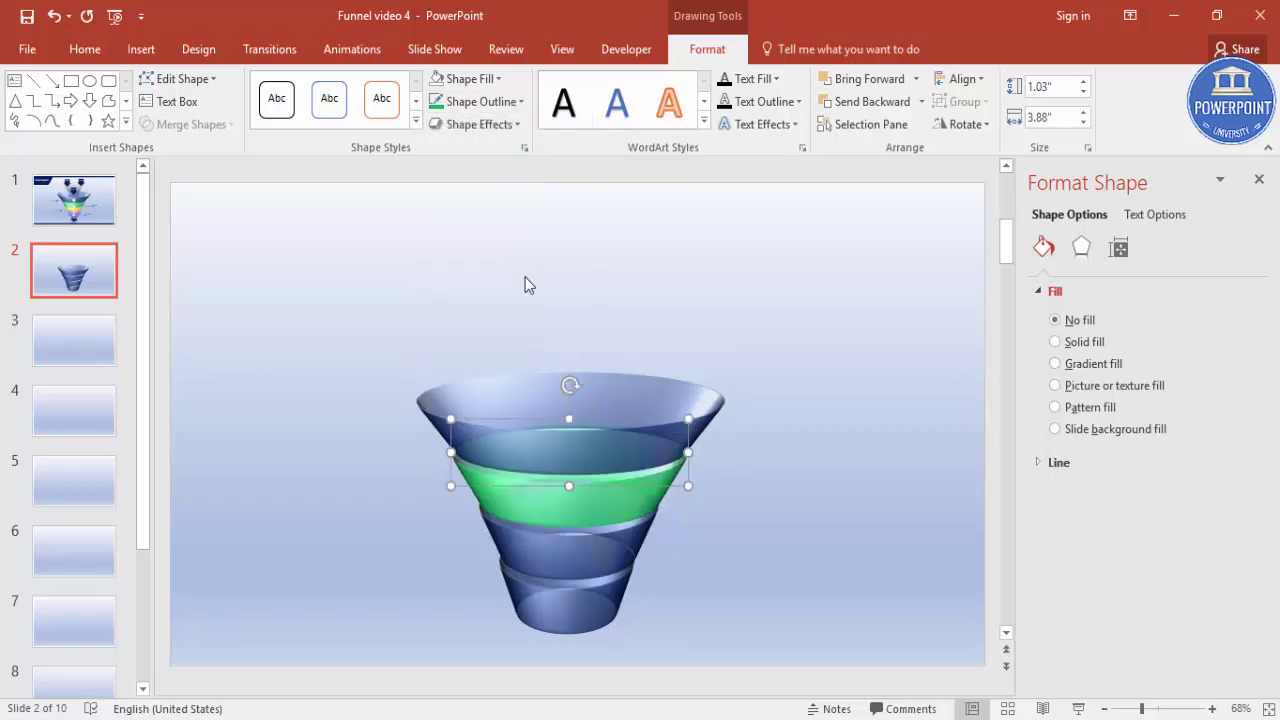
pyautogui.click(612, 535)
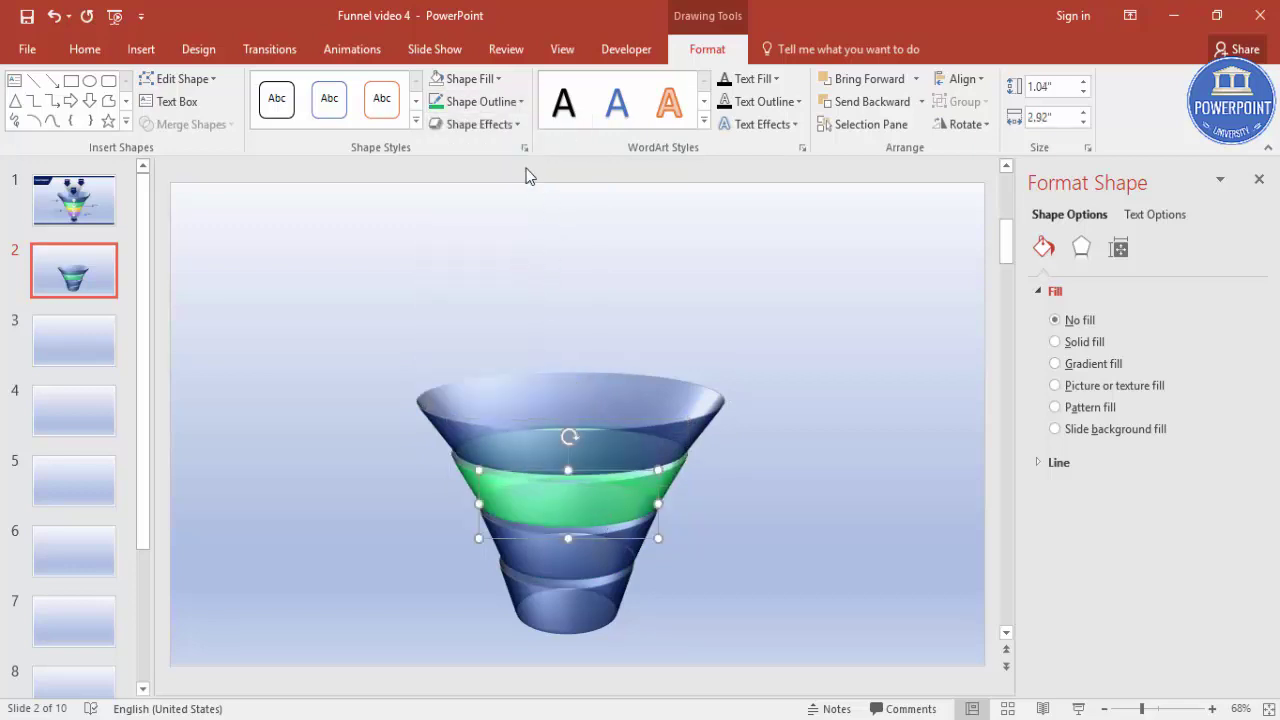
pyautogui.click(517, 103)
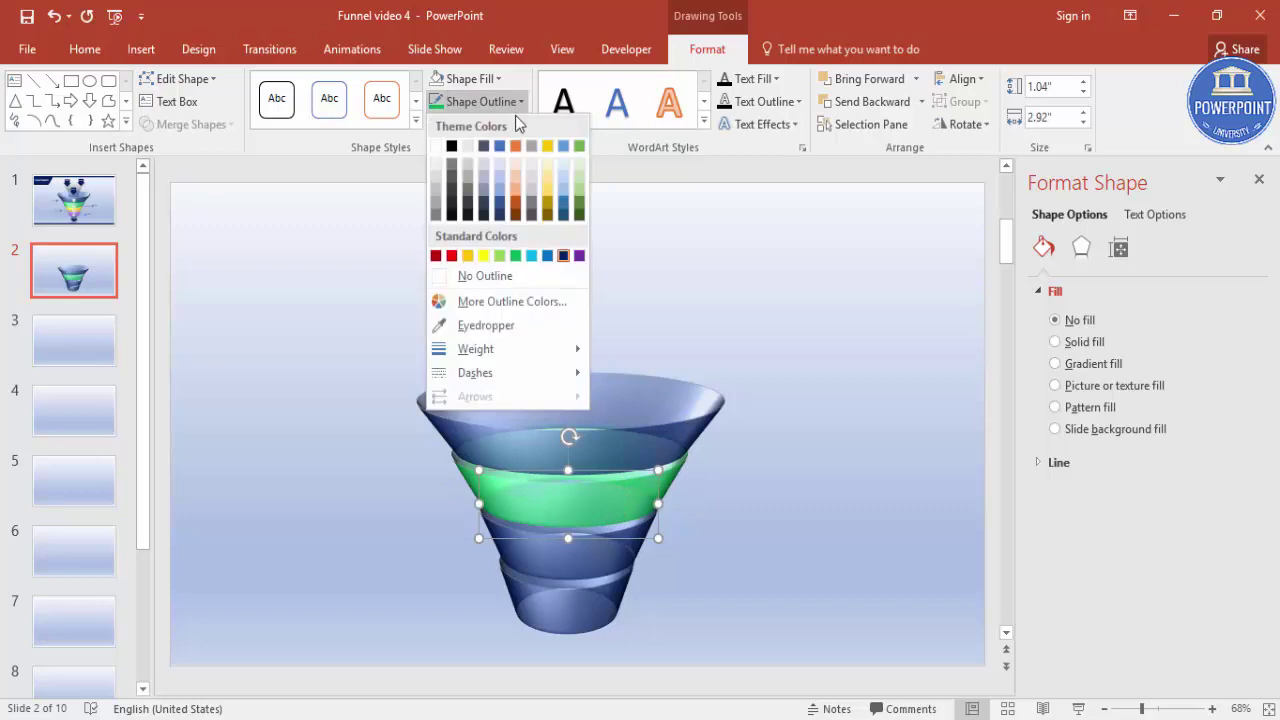
pyautogui.click(531, 256)
# Step: Make the bottom band's outline Orange, then delete it and restore it with Ctrl+Z
pyautogui.click(596, 612)
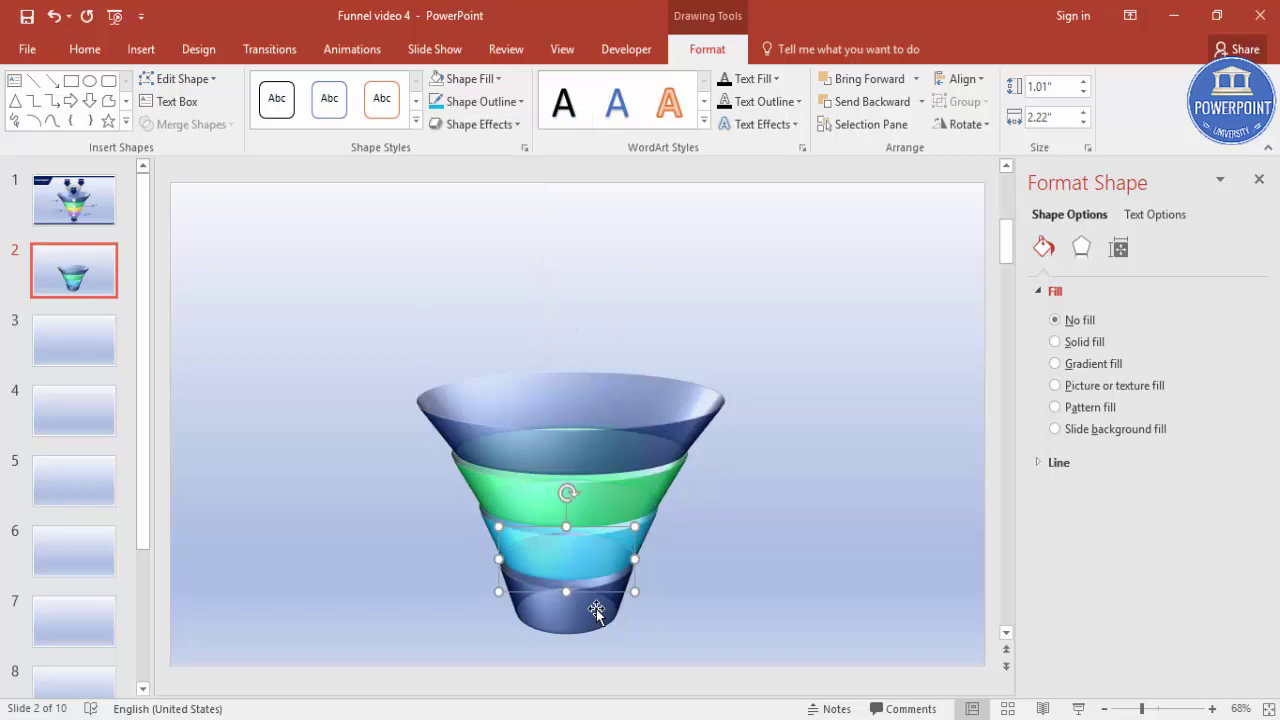
pyautogui.click(520, 102)
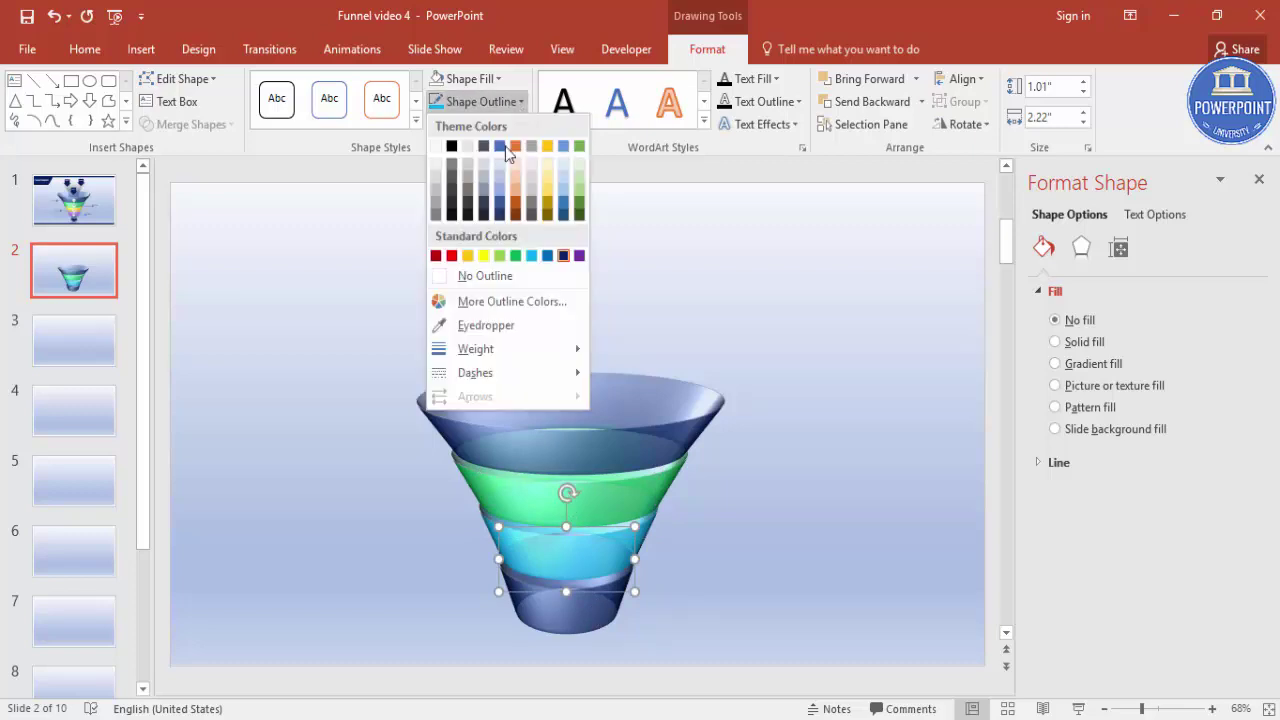
pyautogui.click(467, 256)
pyautogui.click(766, 394)
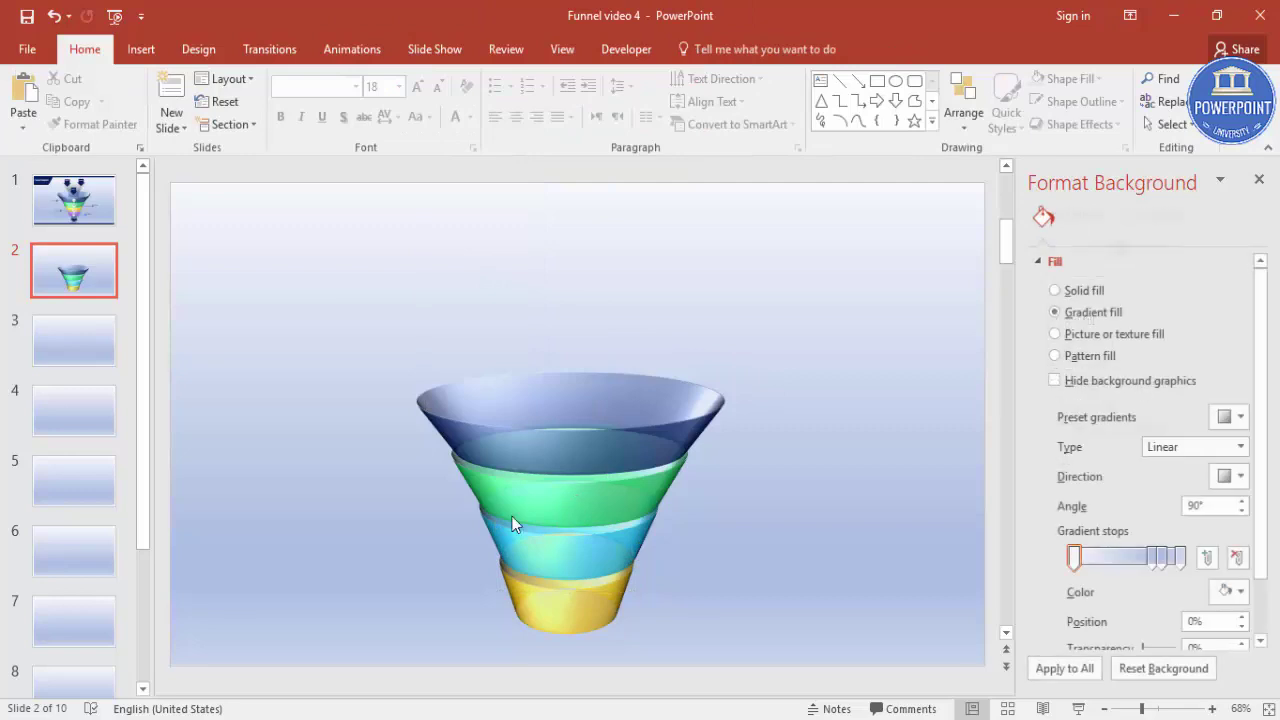
pyautogui.click(556, 606)
pyautogui.press('Delete')
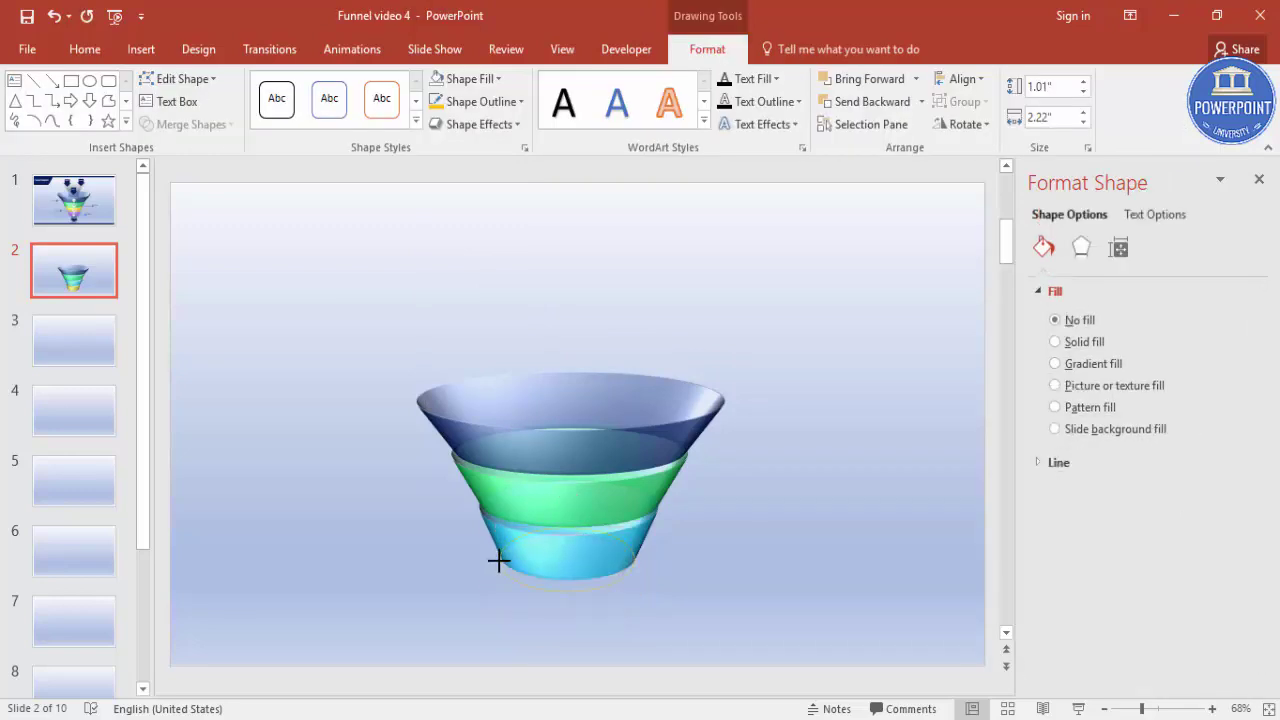
pyautogui.hotkey('ctrl', 'z')
pyautogui.click(691, 568)
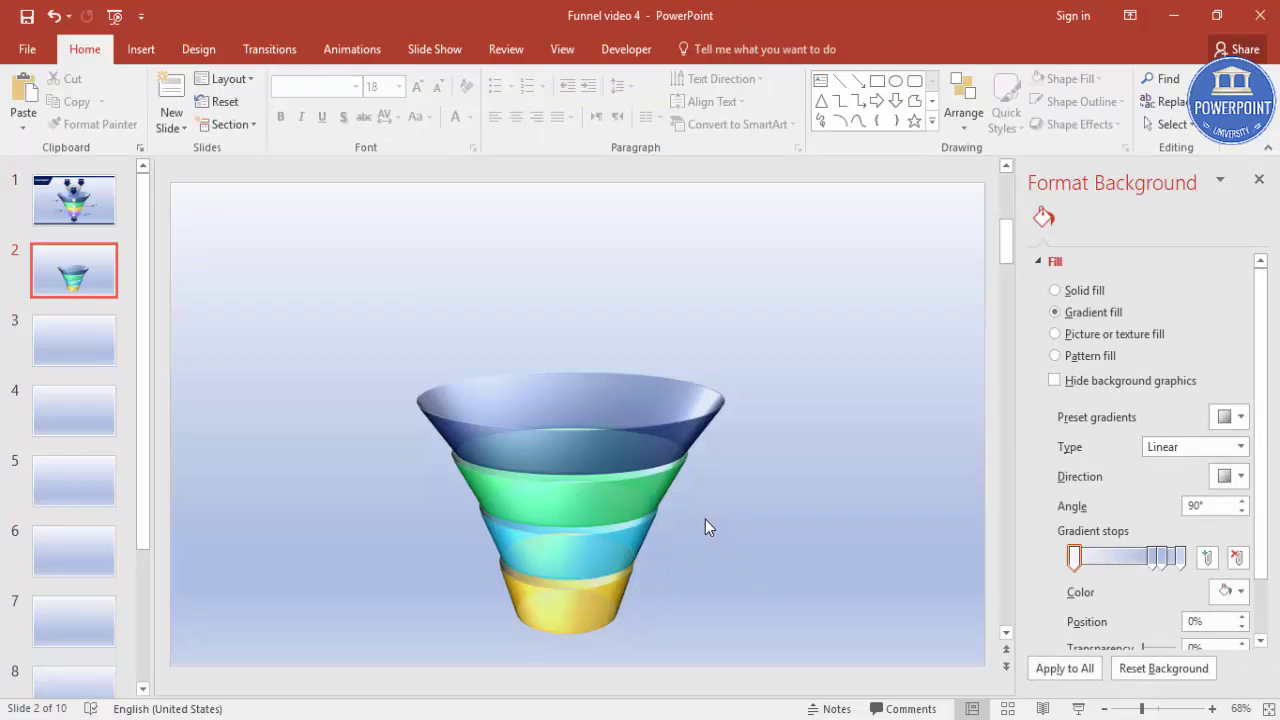
pyautogui.click(86, 210)
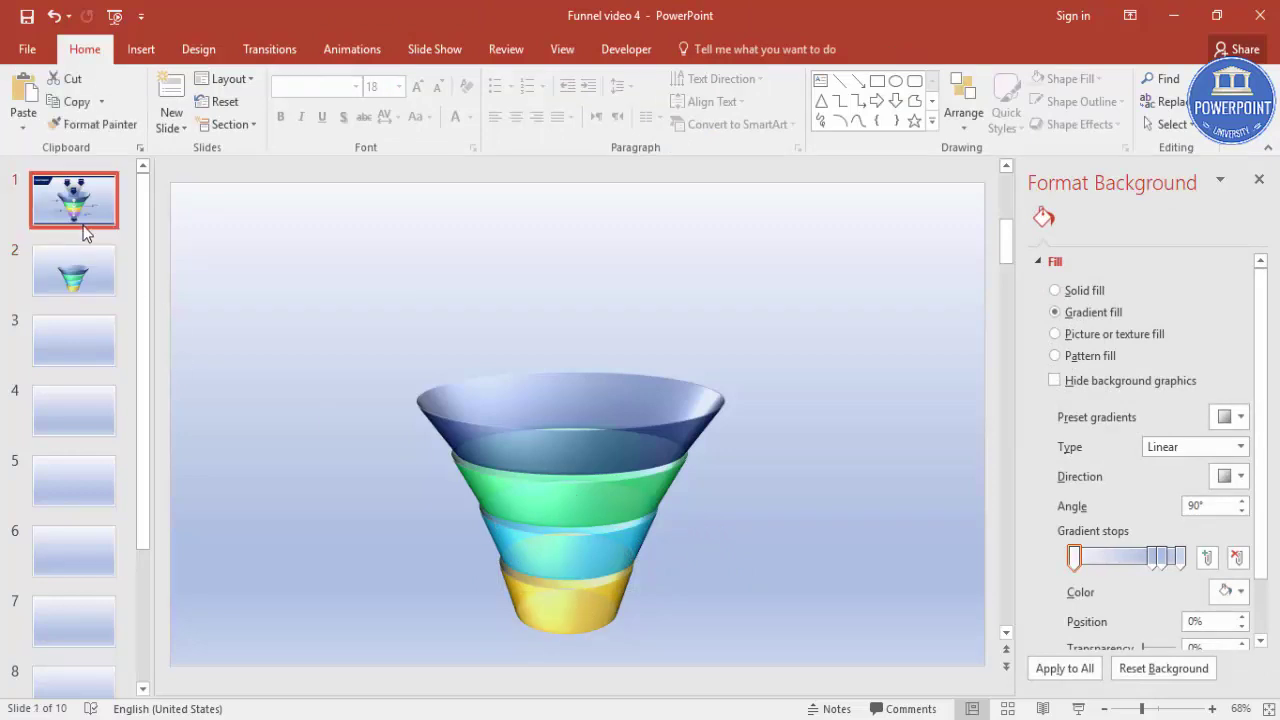
pyautogui.click(75, 270)
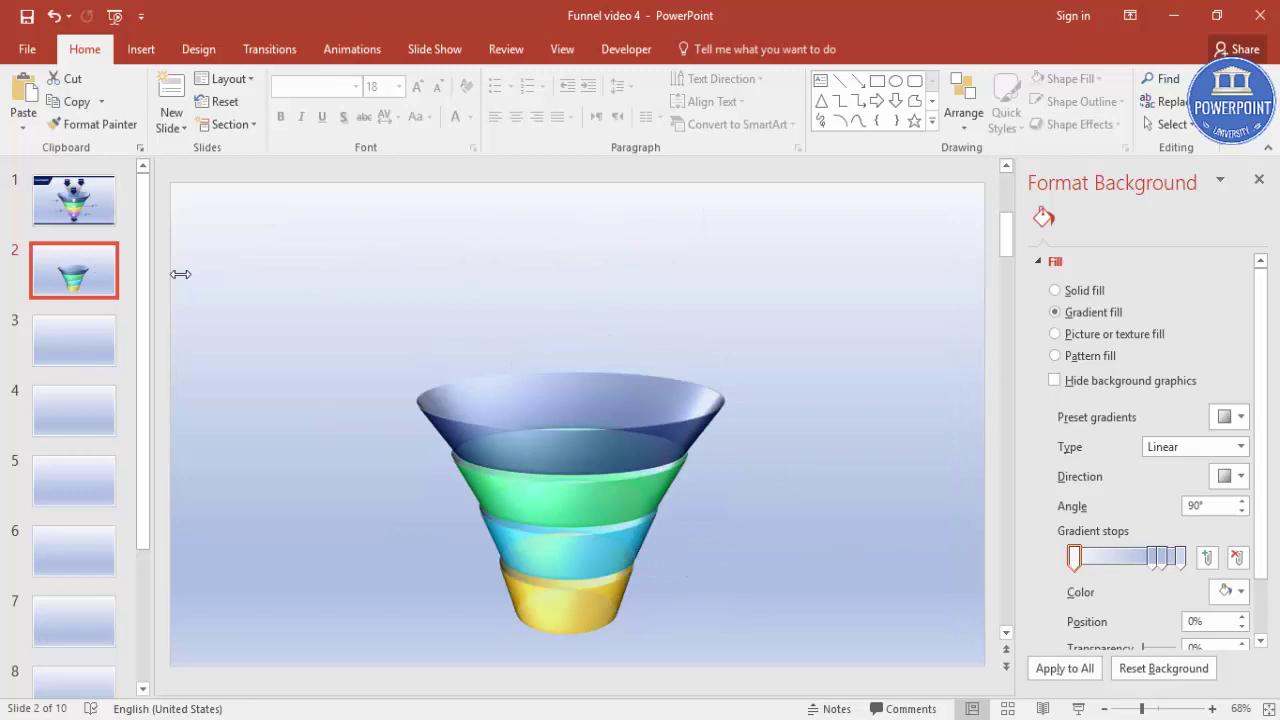
pyautogui.click(109, 211)
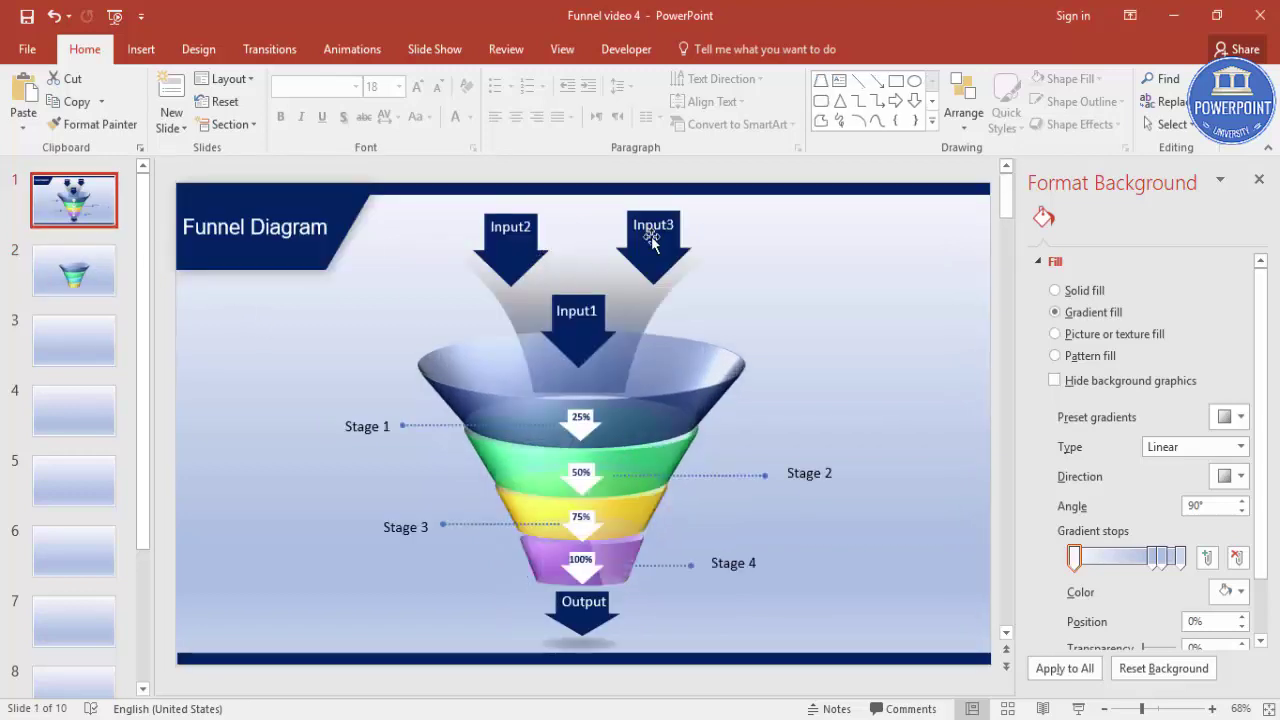
pyautogui.click(98, 267)
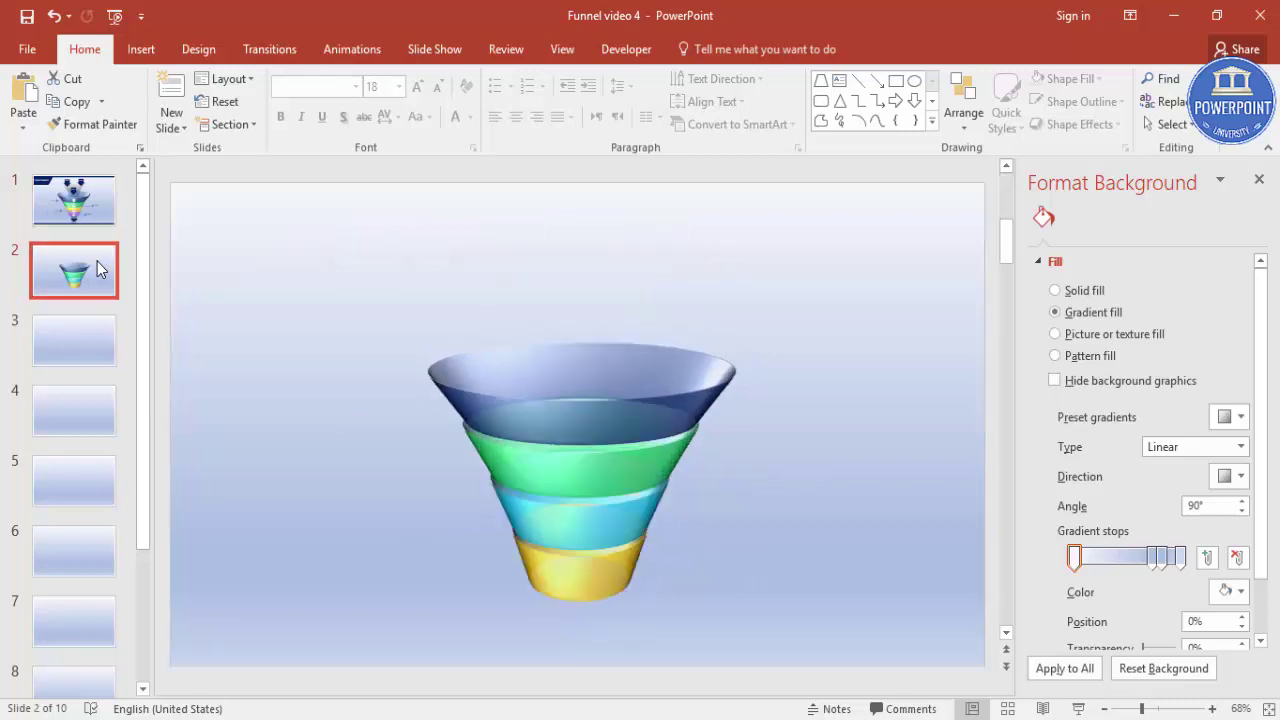
pyautogui.click(141, 49)
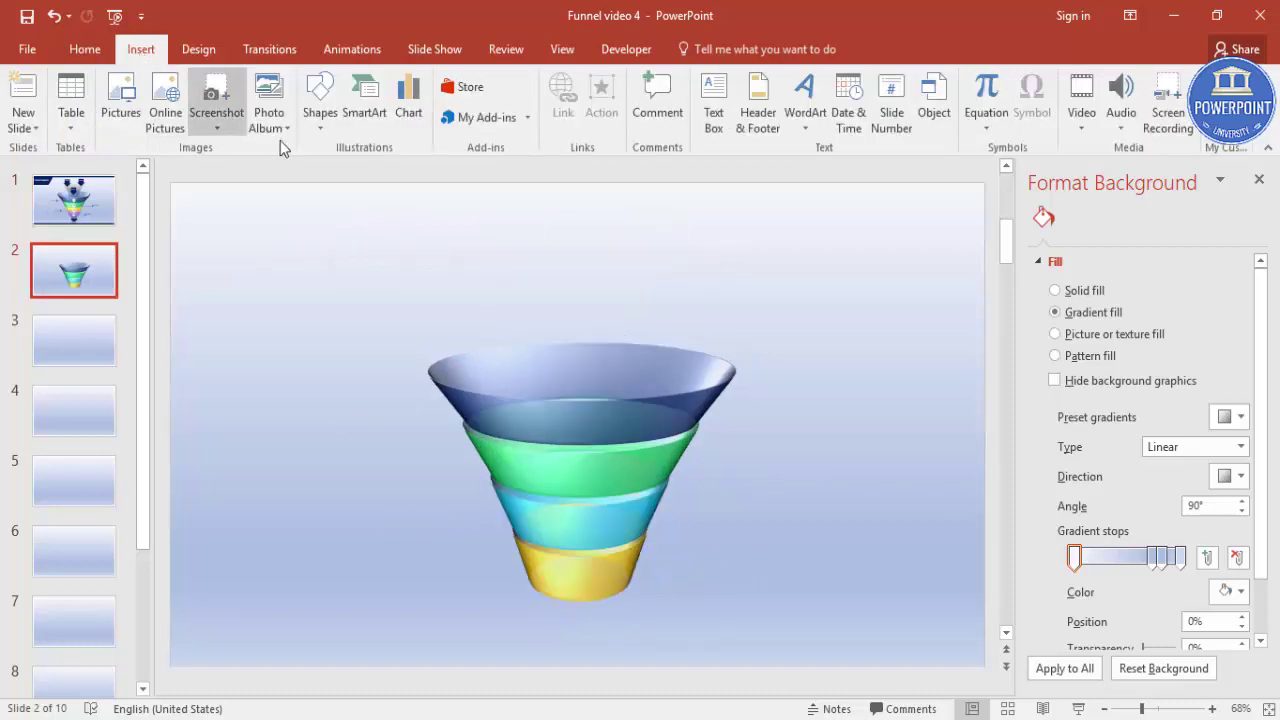
# Step: Draw a curved line from the slide's upper left down to the funnel's rim
pyautogui.click(321, 130)
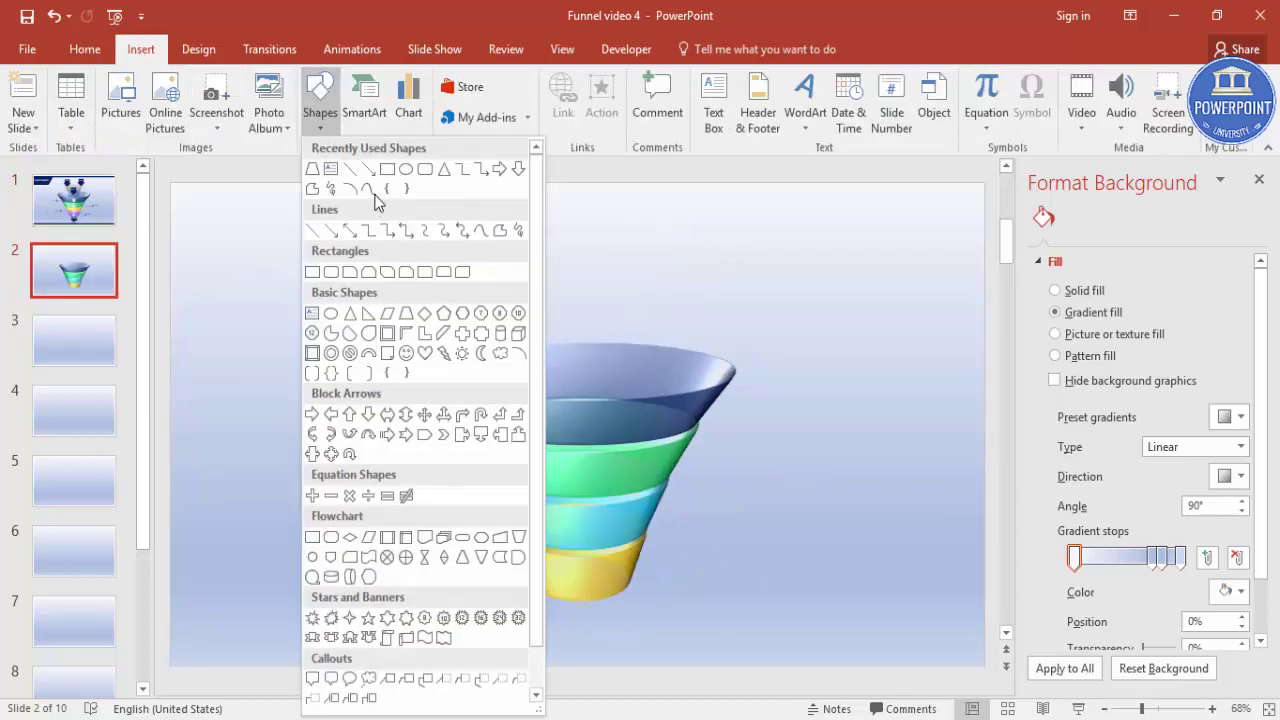
pyautogui.click(369, 191)
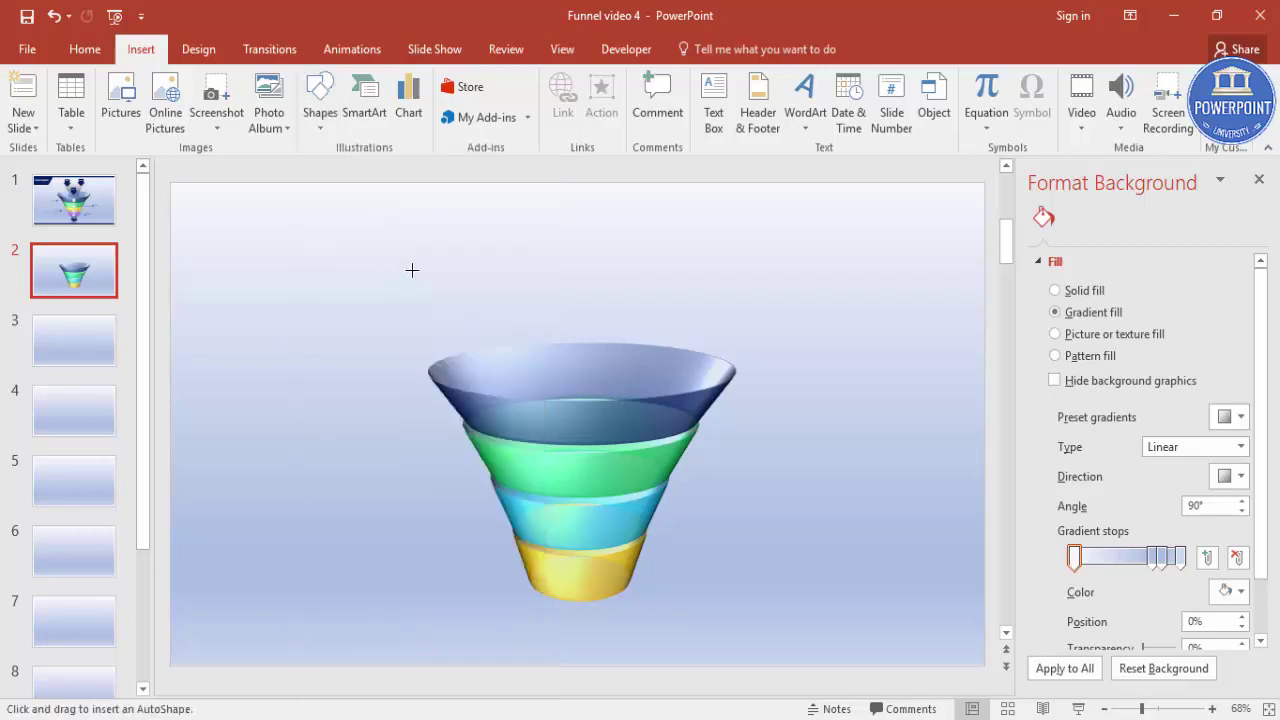
pyautogui.click(387, 234)
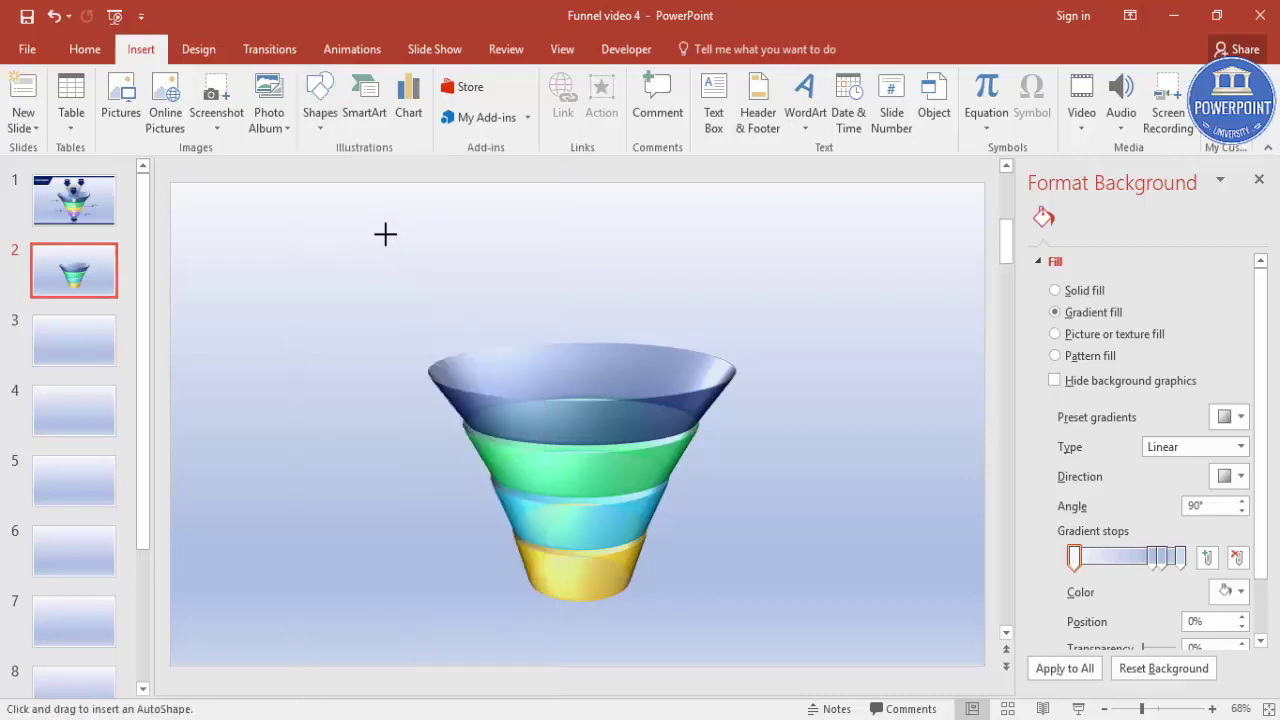
pyautogui.click(494, 269)
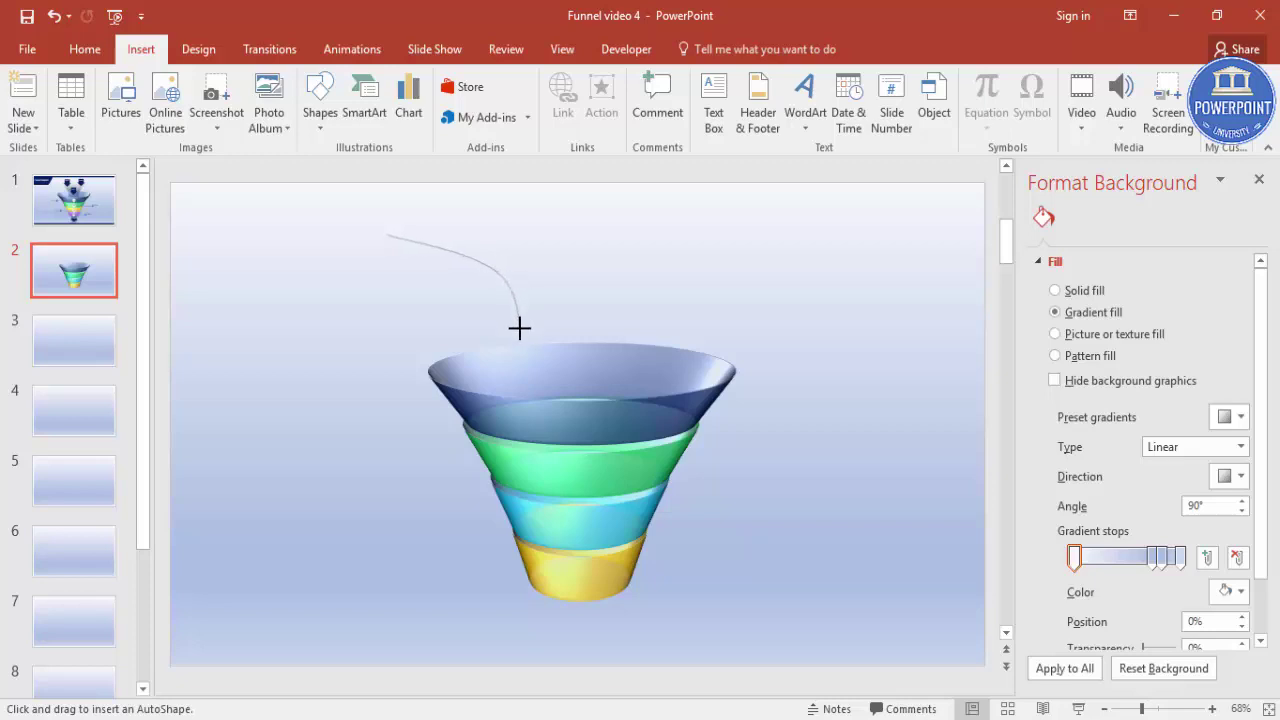
pyautogui.doubleClick(525, 381)
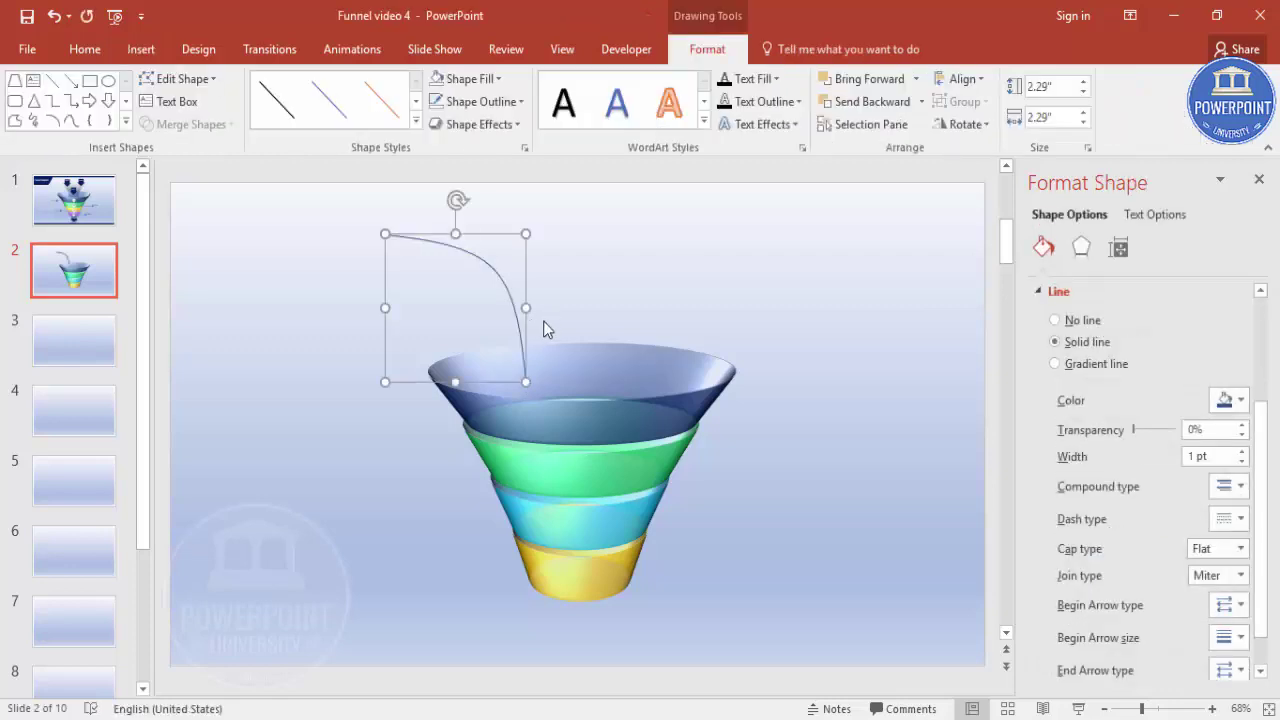
# Step: Copy the curve, flip it horizontally, and place it on the funnel's right side
pyautogui.moveTo(518, 296); pyautogui.dragTo(630, 284)
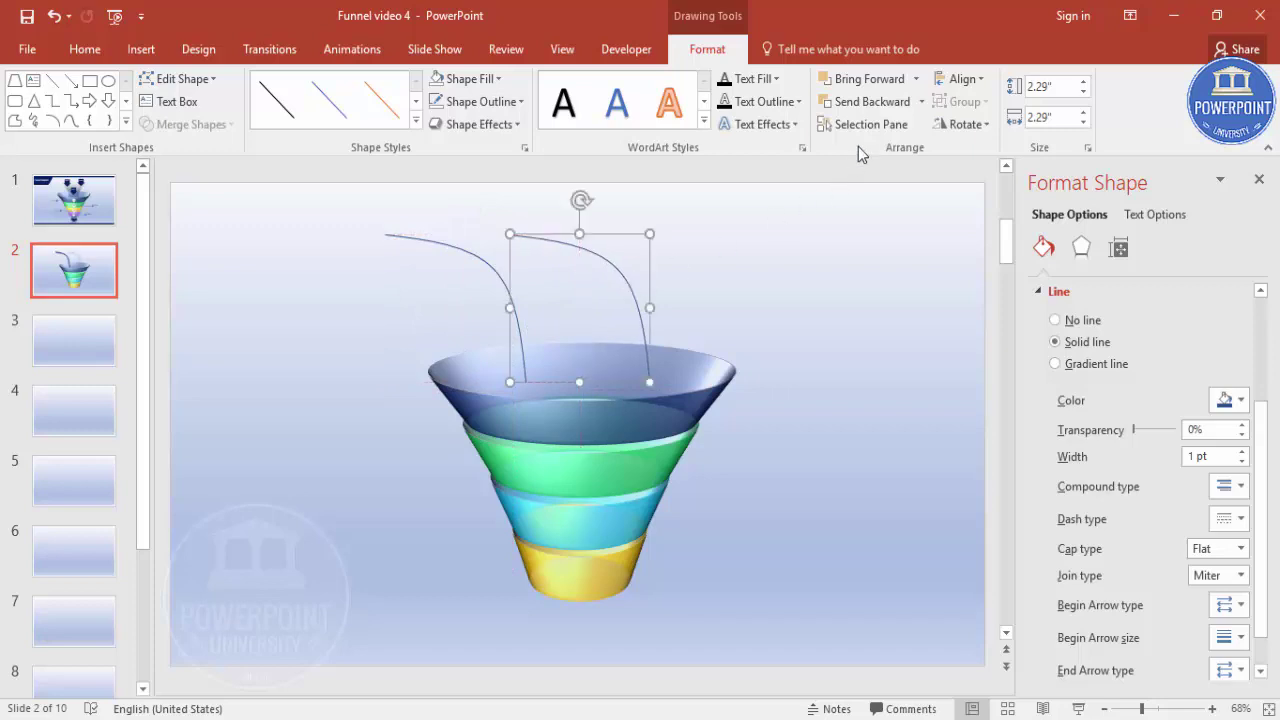
pyautogui.click(960, 125)
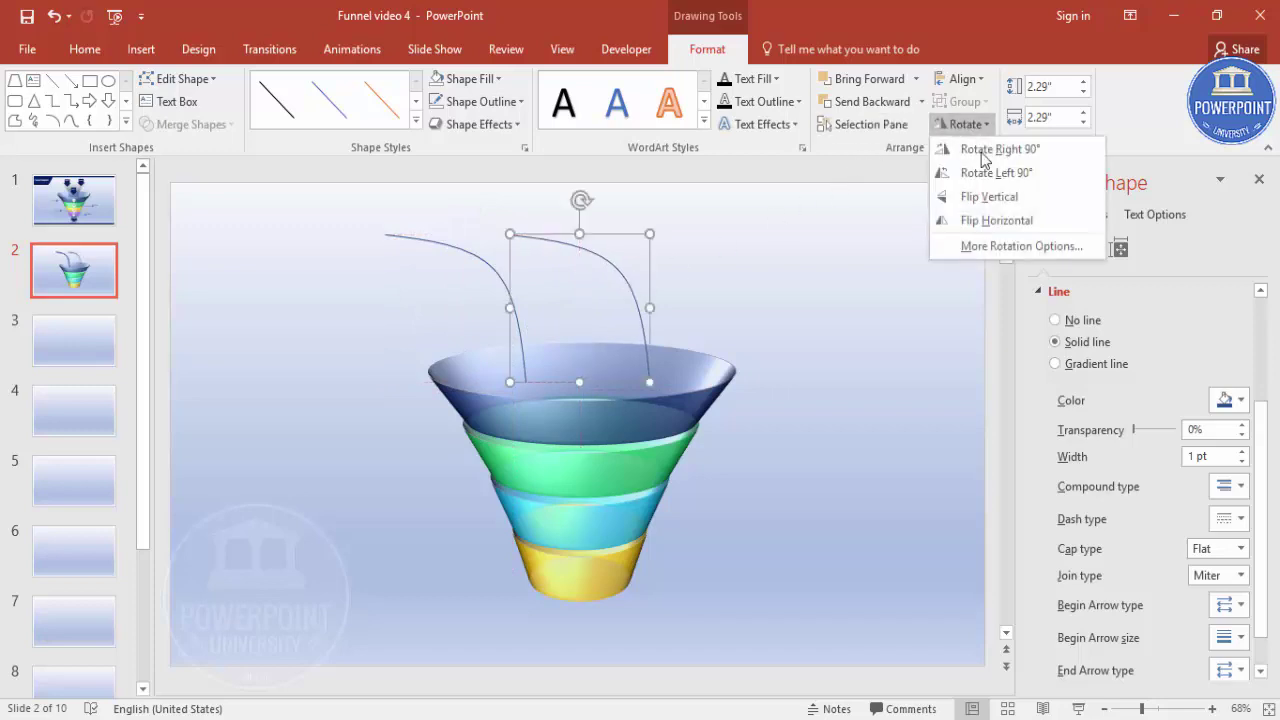
pyautogui.click(1012, 221)
pyautogui.moveTo(524, 283); pyautogui.dragTo(663, 279)
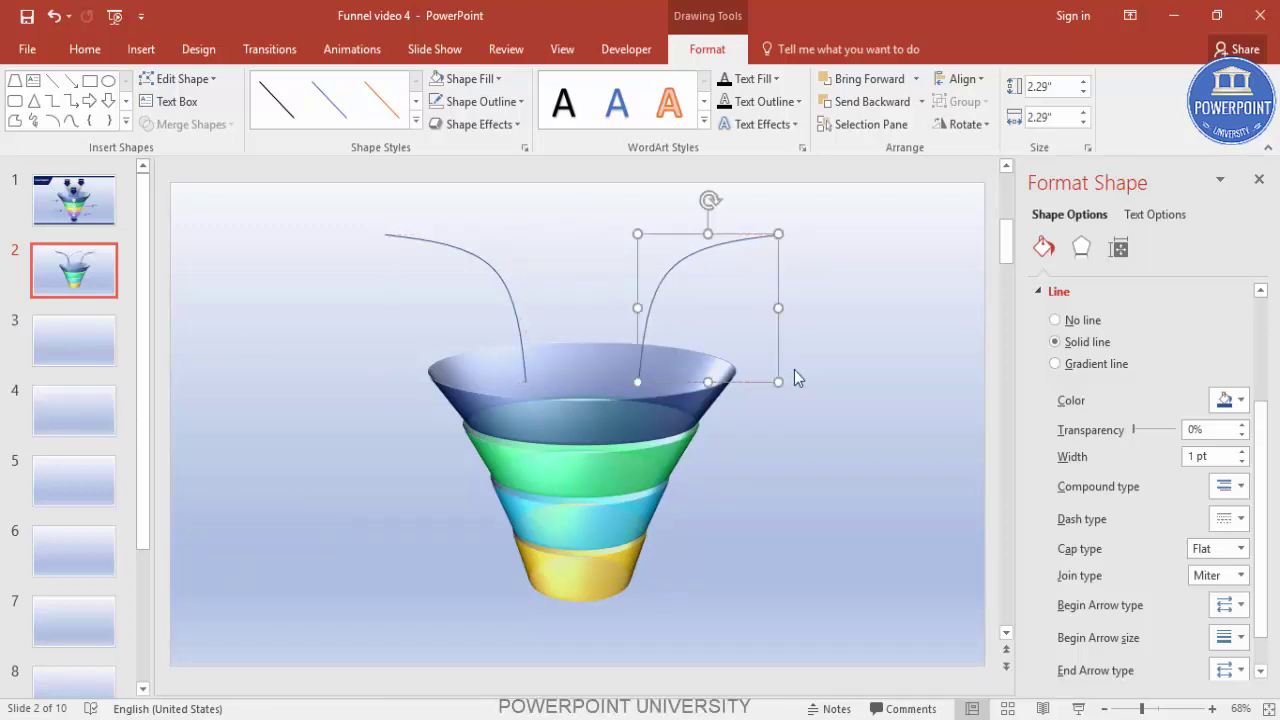
pyautogui.click(148, 55)
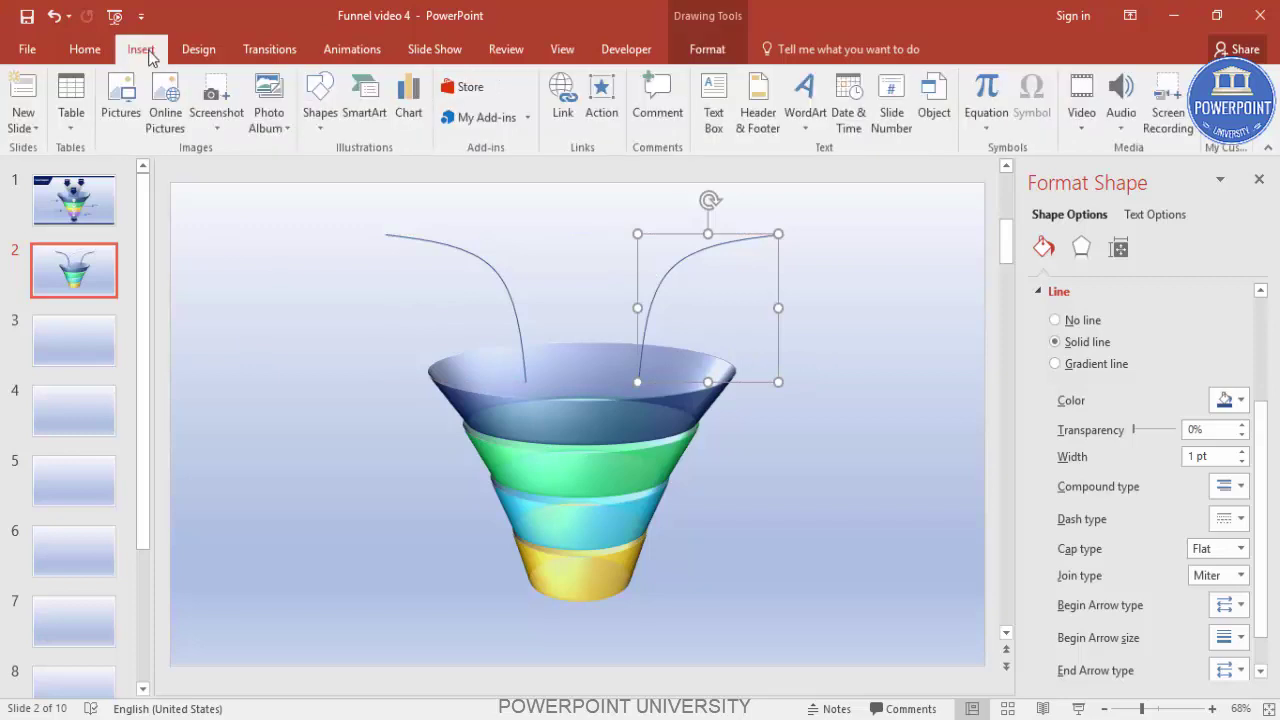
# Step: Draw a trapezoid, flip it vertically, and set it 2.63" × 2.95" on the funnel's top centre
pyautogui.click(317, 118)
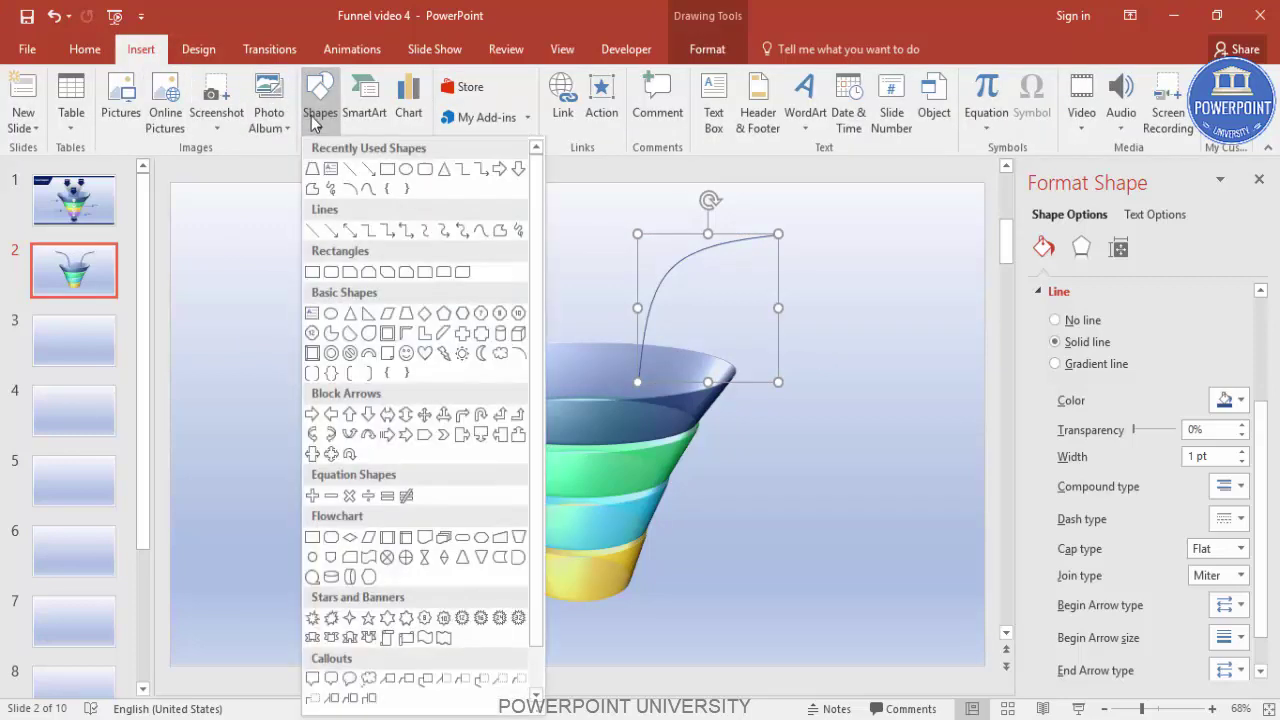
pyautogui.click(406, 320)
pyautogui.moveTo(304, 311); pyautogui.dragTo(484, 516)
pyautogui.click(965, 124)
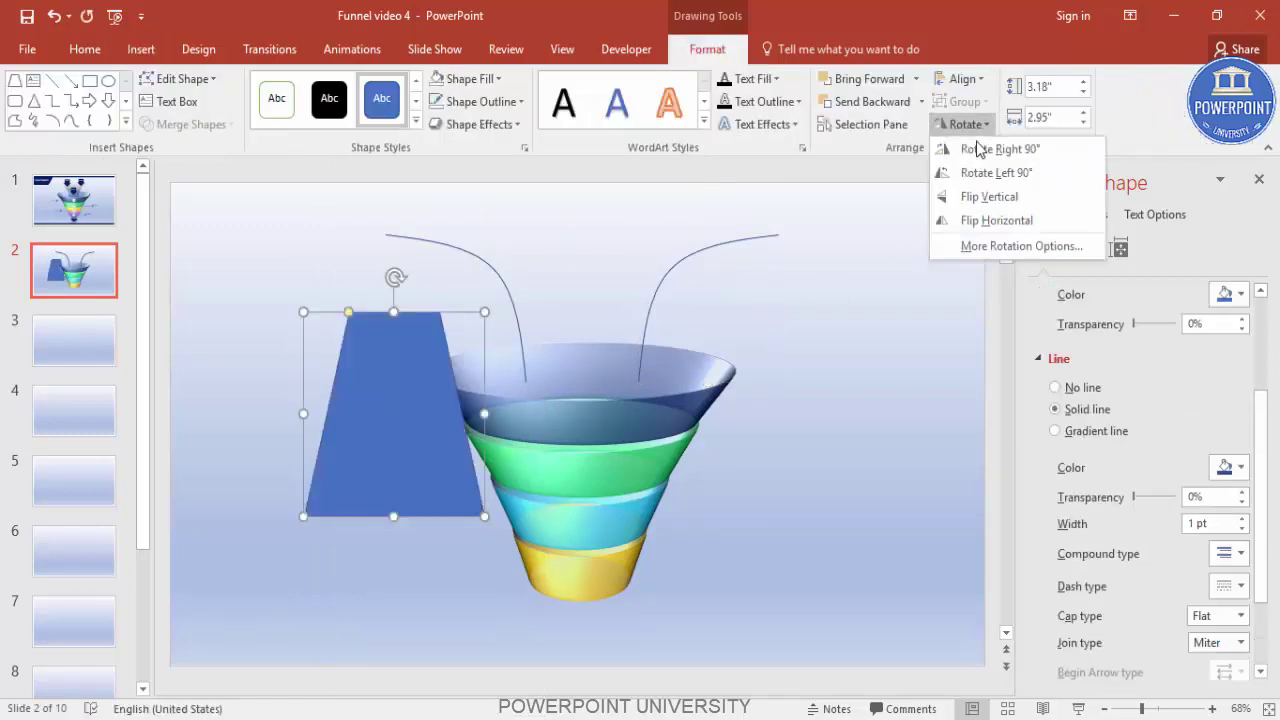
pyautogui.click(986, 197)
pyautogui.moveTo(390, 362); pyautogui.dragTo(580, 223)
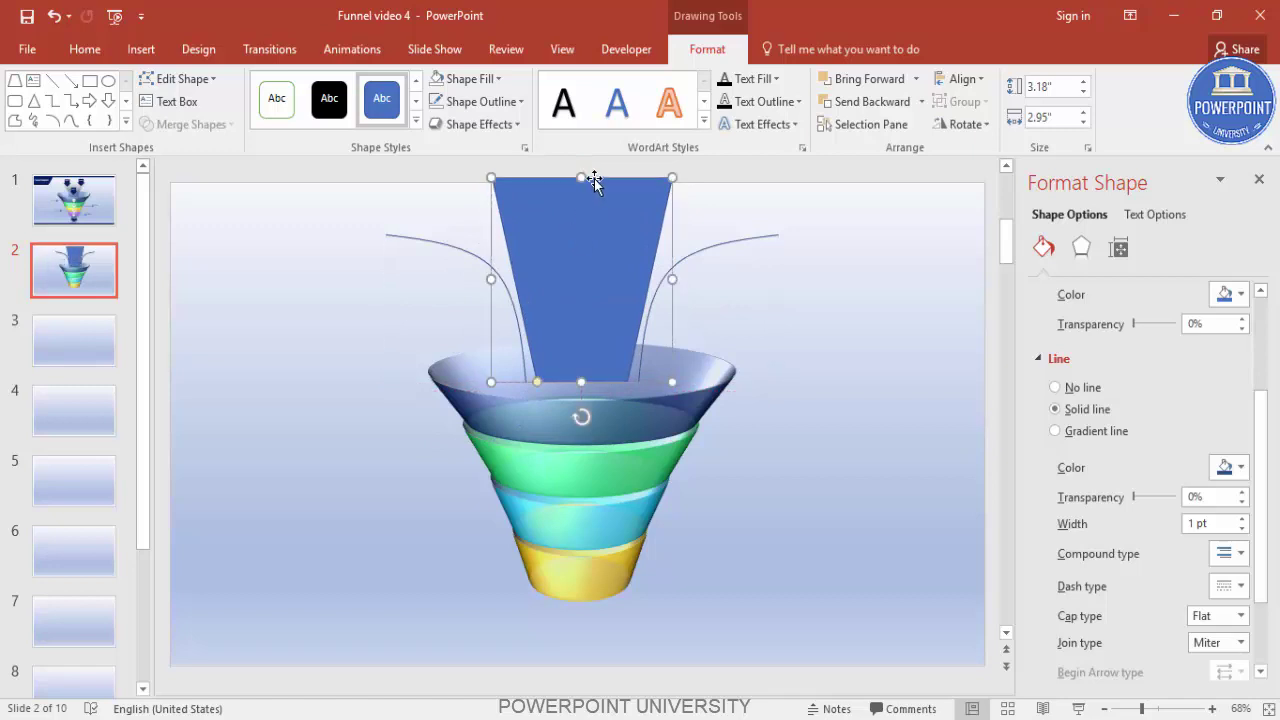
pyautogui.moveTo(583, 177); pyautogui.dragTo(580, 213)
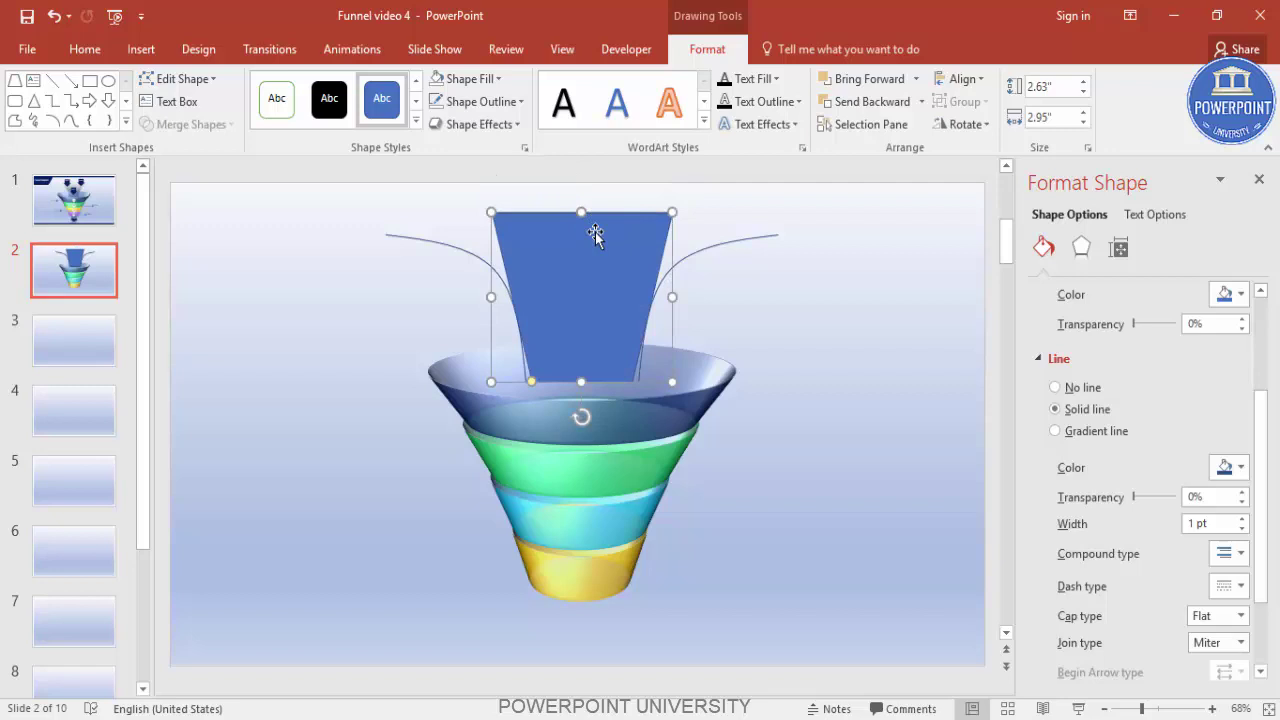
pyautogui.rightClick(595, 234)
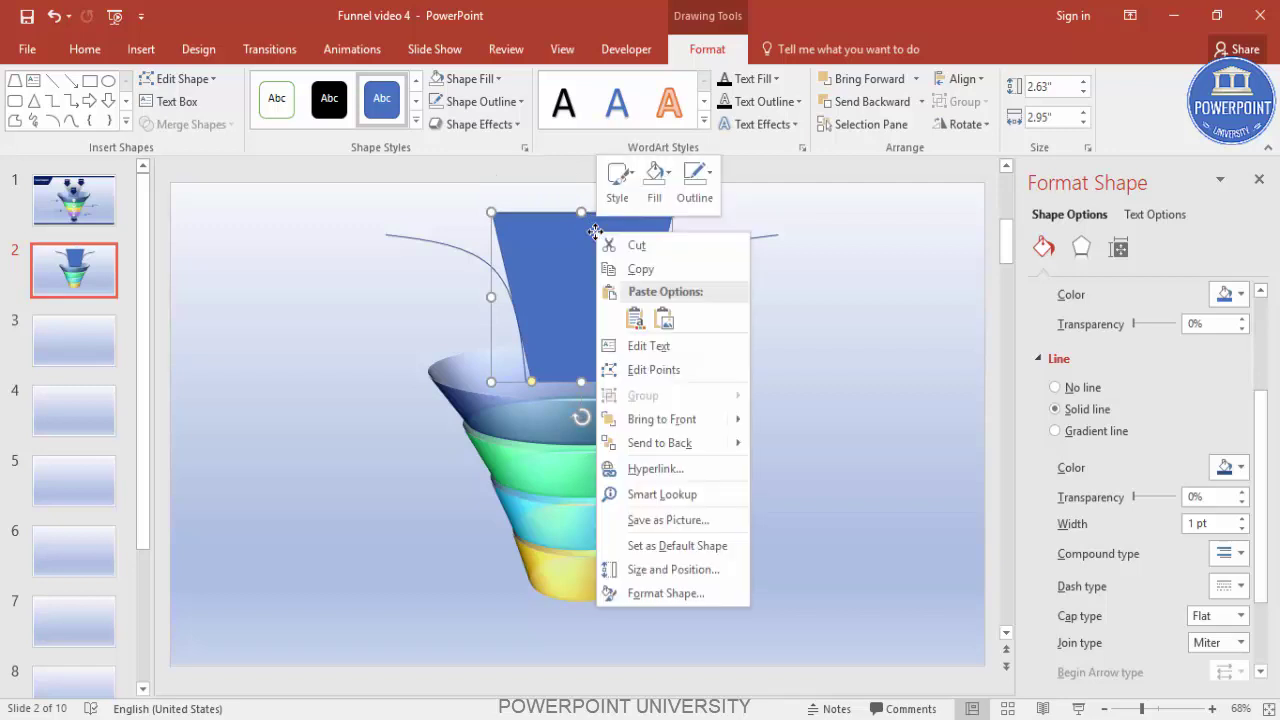
# Step: Drag the trapezoid's top-right and top-left vertices out to the curved lines' upper ends, widening it to 6.37" × 2.39"
pyautogui.click(666, 378)
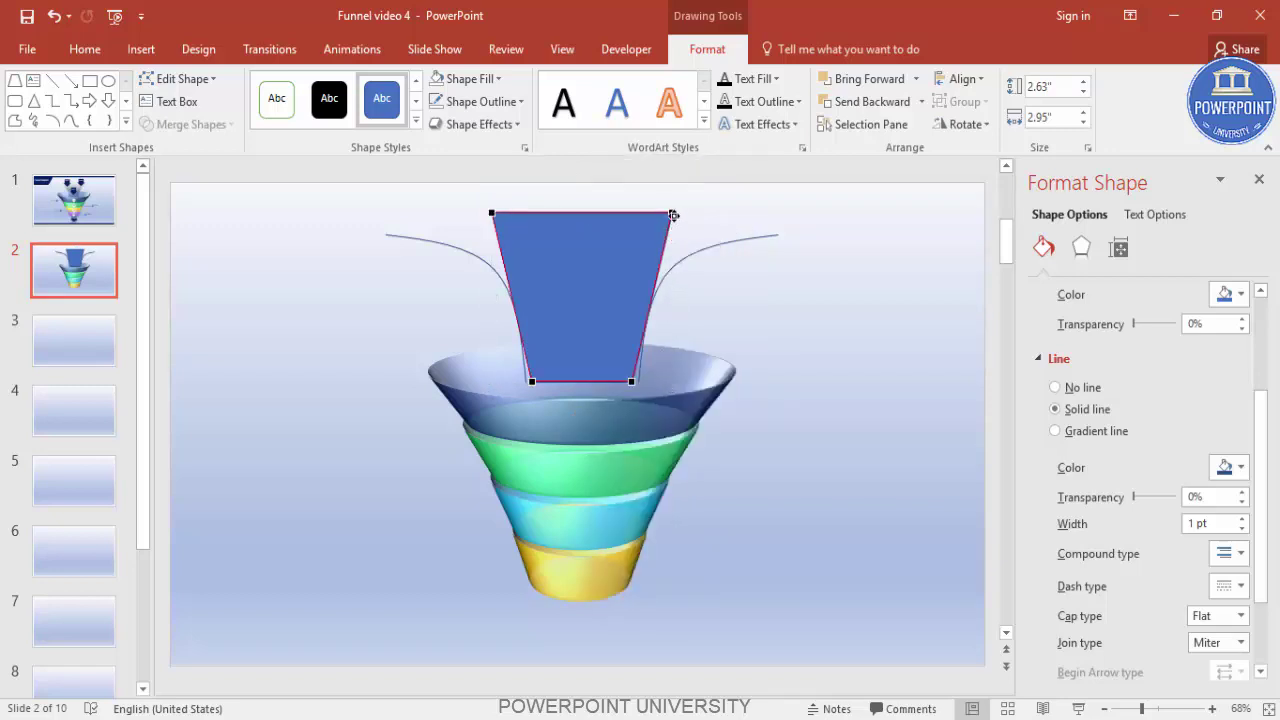
pyautogui.moveTo(672, 213); pyautogui.dragTo(777, 228)
pyautogui.moveTo(492, 212); pyautogui.dragTo(389, 229)
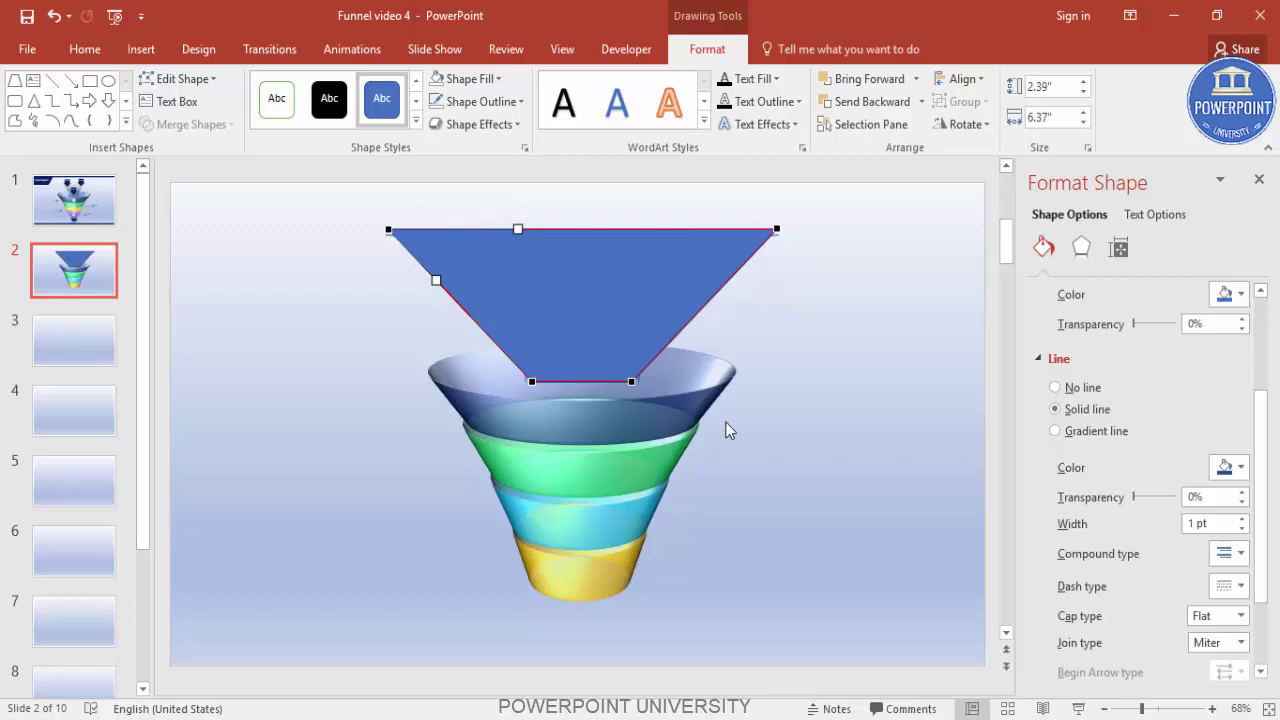
pyautogui.moveTo(1262, 428); pyautogui.dragTo(1268, 335)
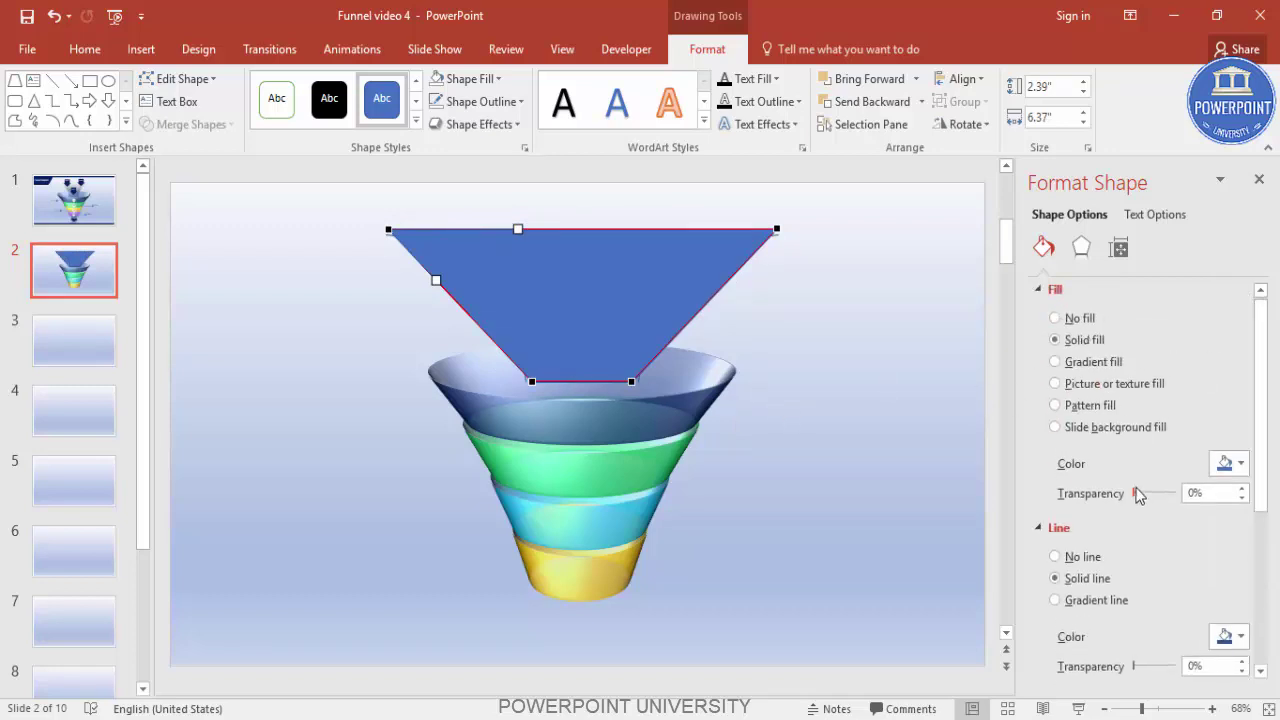
# Step: Make the trapezoid's fill 70% transparent and bend its right side into a curve
pyautogui.moveTo(1137, 497); pyautogui.dragTo(1163, 496)
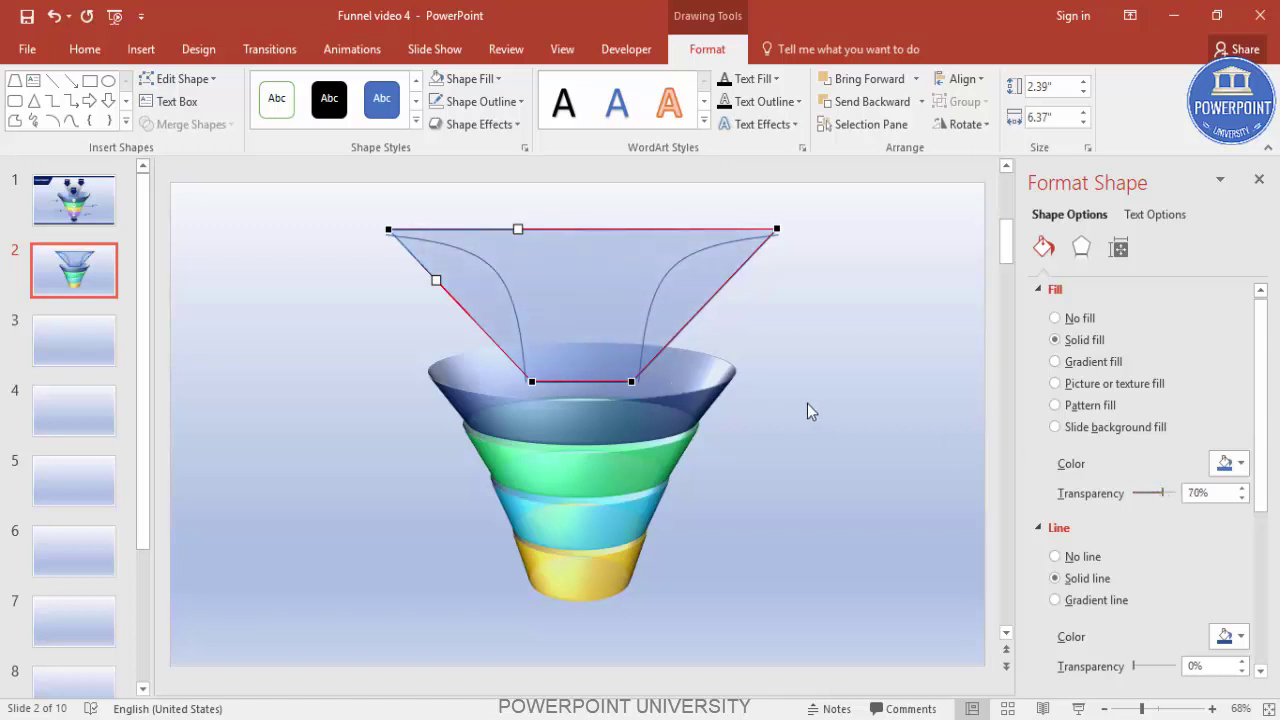
pyautogui.click(632, 381)
pyautogui.moveTo(680, 331); pyautogui.dragTo(640, 237)
pyautogui.click(778, 228)
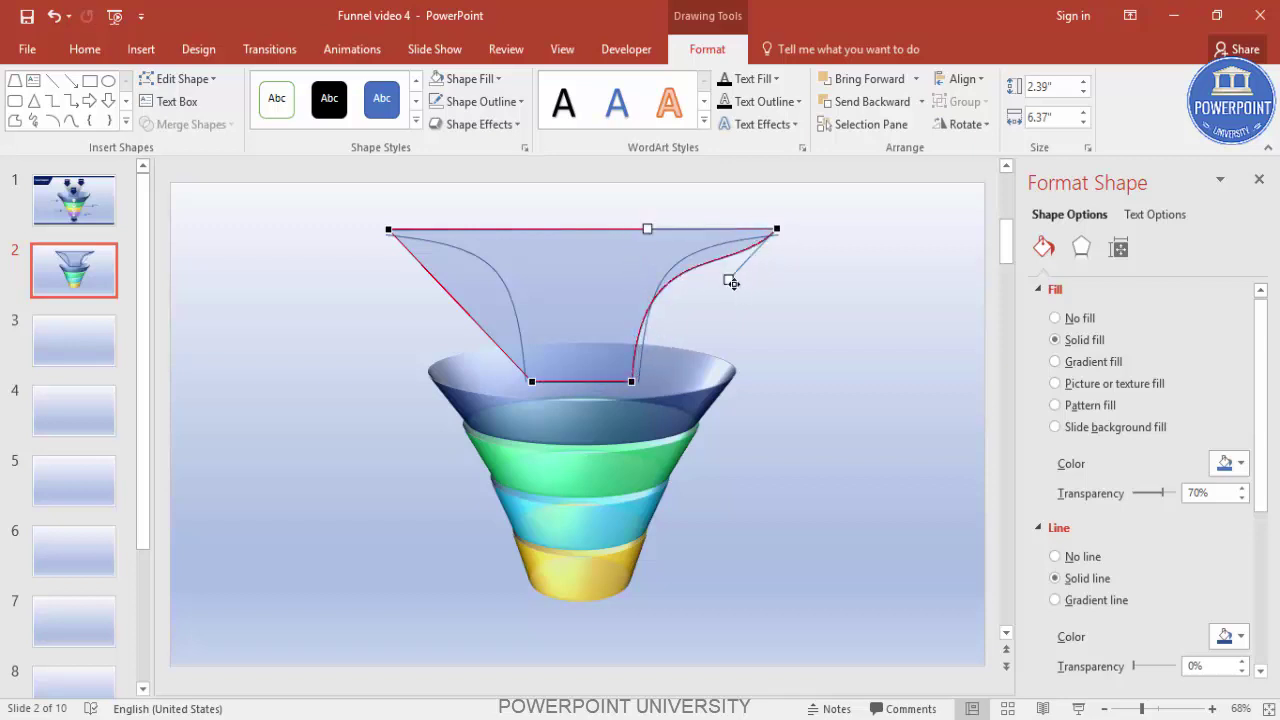
pyautogui.moveTo(728, 278); pyautogui.dragTo(687, 245)
# Step: Curve the trapezoid's left side to follow the left curved line, then reselect the shape
pyautogui.click(390, 229)
pyautogui.moveTo(437, 279); pyautogui.dragTo(520, 243)
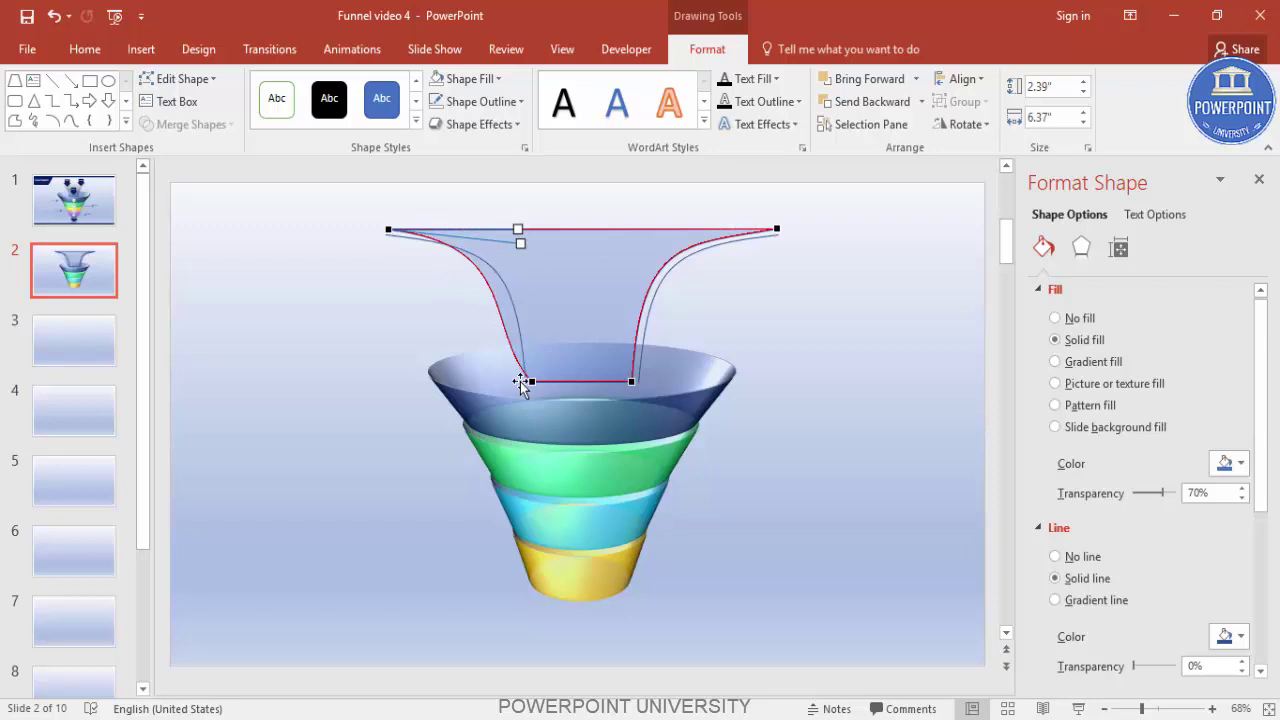
pyautogui.click(532, 381)
pyautogui.moveTo(494, 306); pyautogui.dragTo(522, 289)
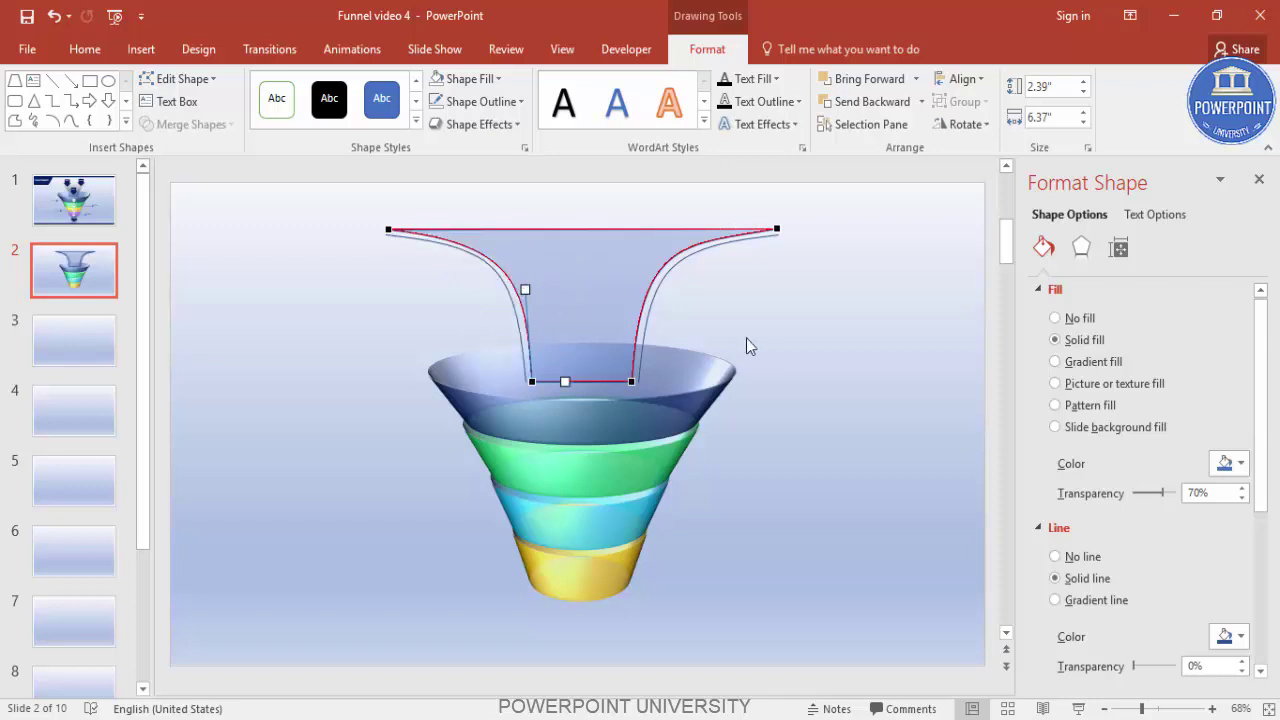
pyautogui.click(768, 321)
pyautogui.click(583, 271)
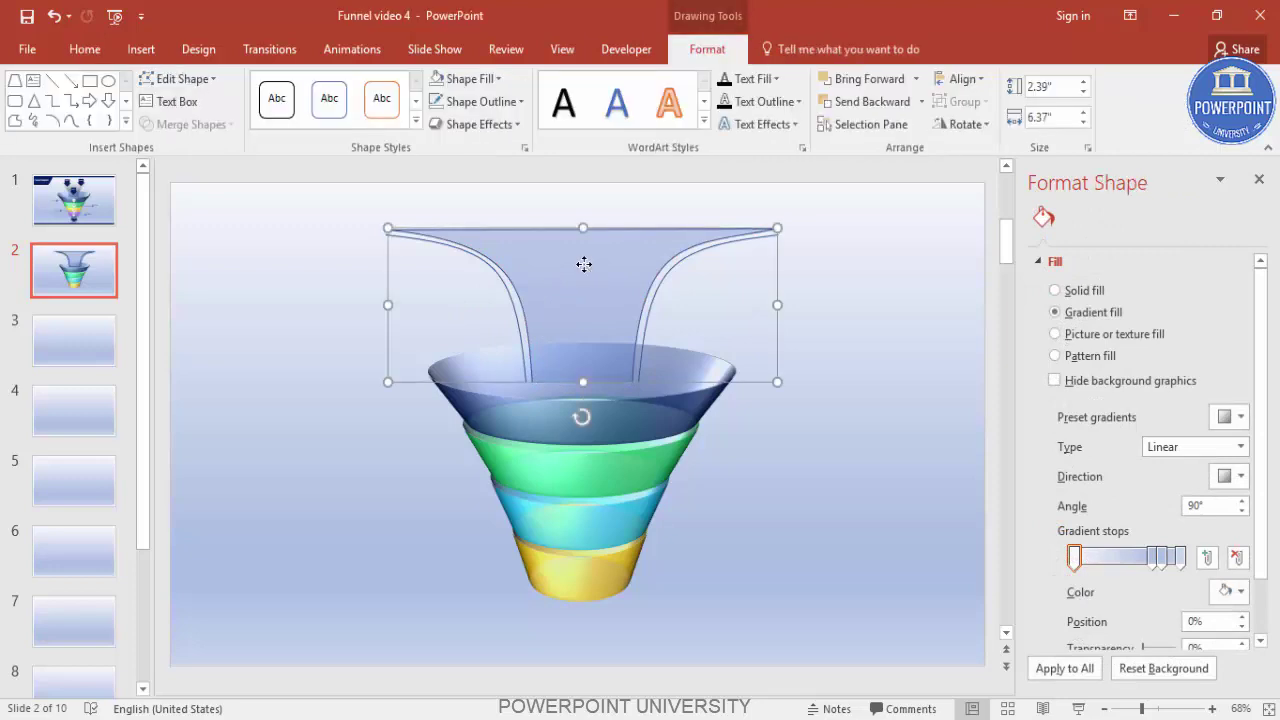
# Step: Select the funnel-top shape and switch its fill to a linear gradient
pyautogui.click(650, 305)
pyautogui.click(658, 293)
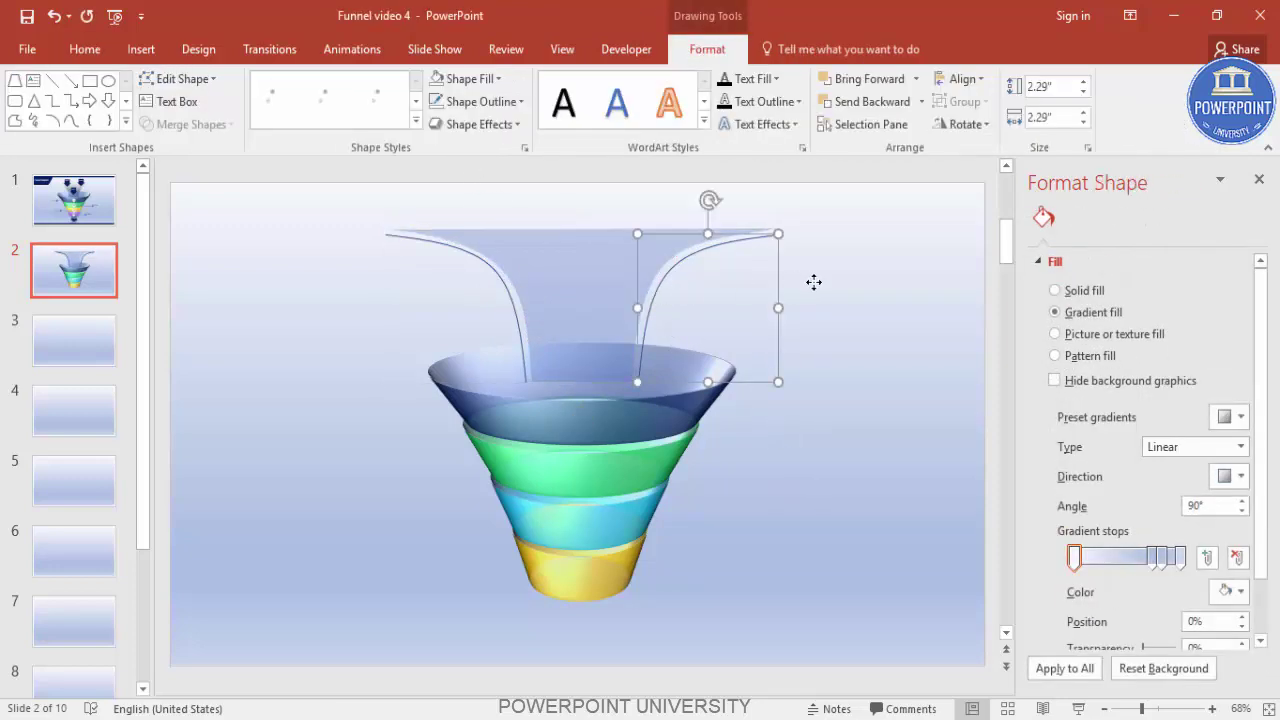
pyautogui.click(517, 294)
pyautogui.click(500, 285)
pyautogui.click(600, 309)
pyautogui.click(605, 290)
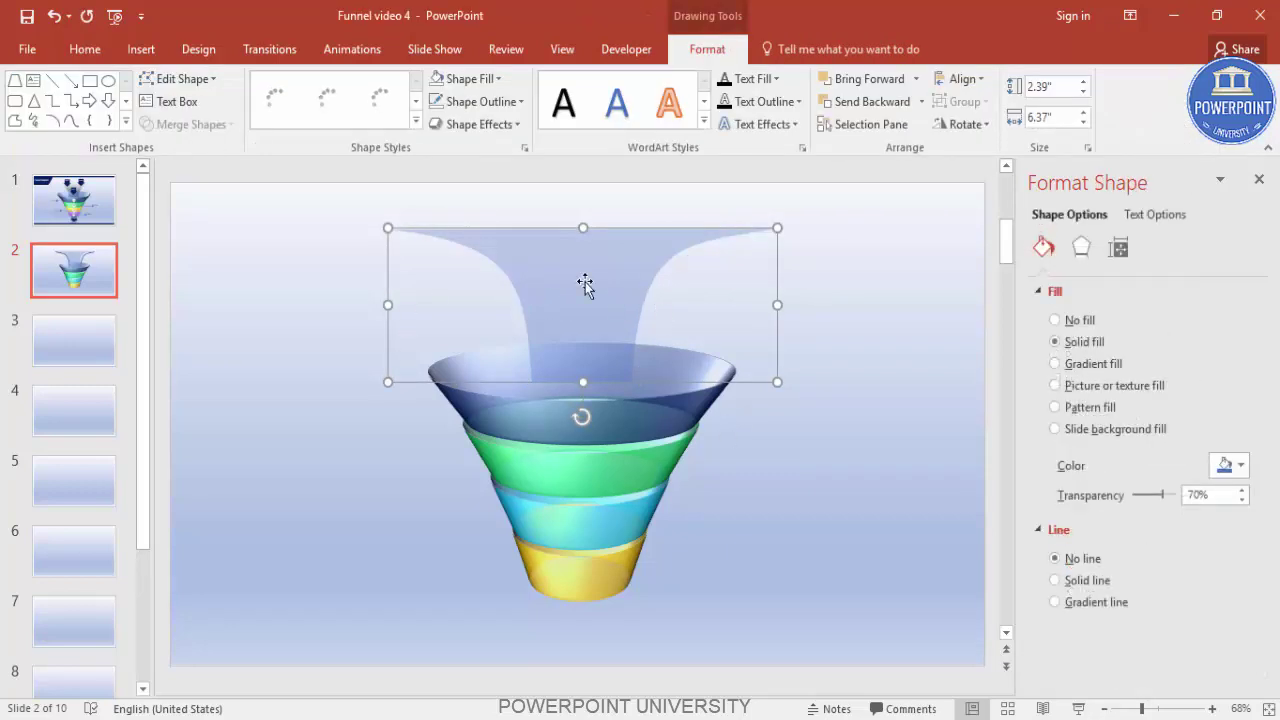
pyautogui.click(1056, 364)
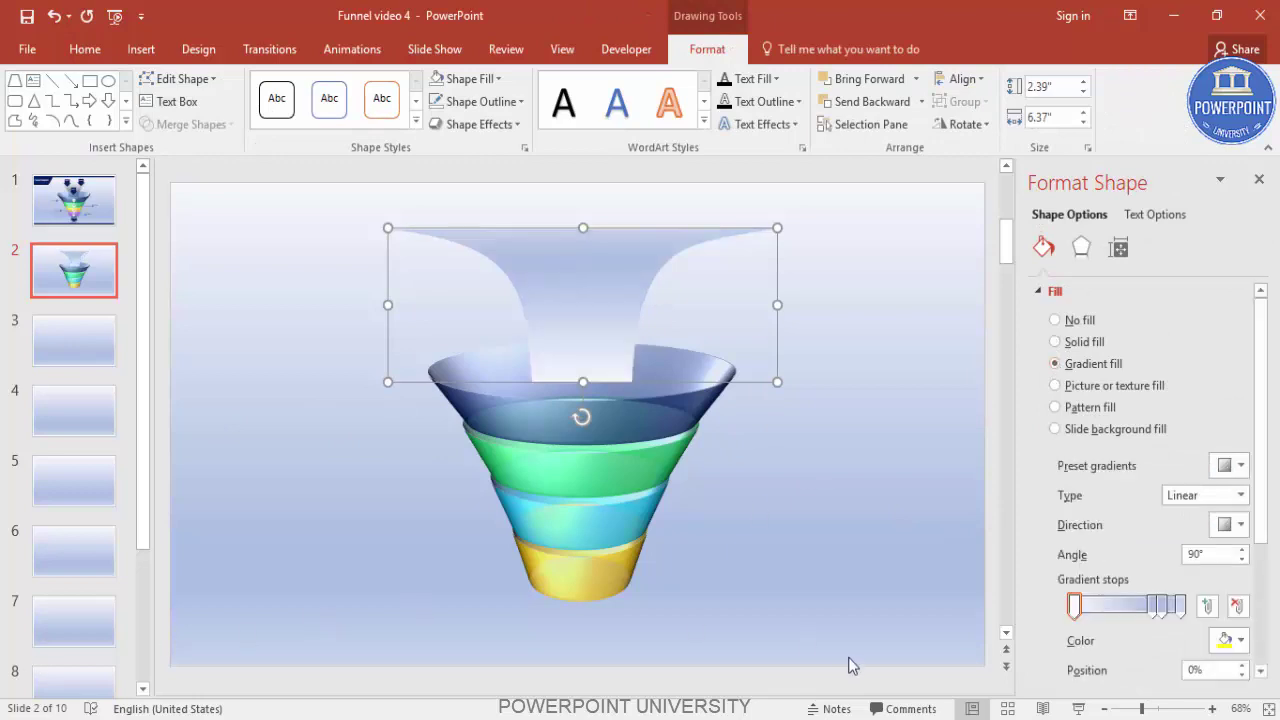
# Step: Set the first gradient stop's colour to light grey
pyautogui.click(1234, 640)
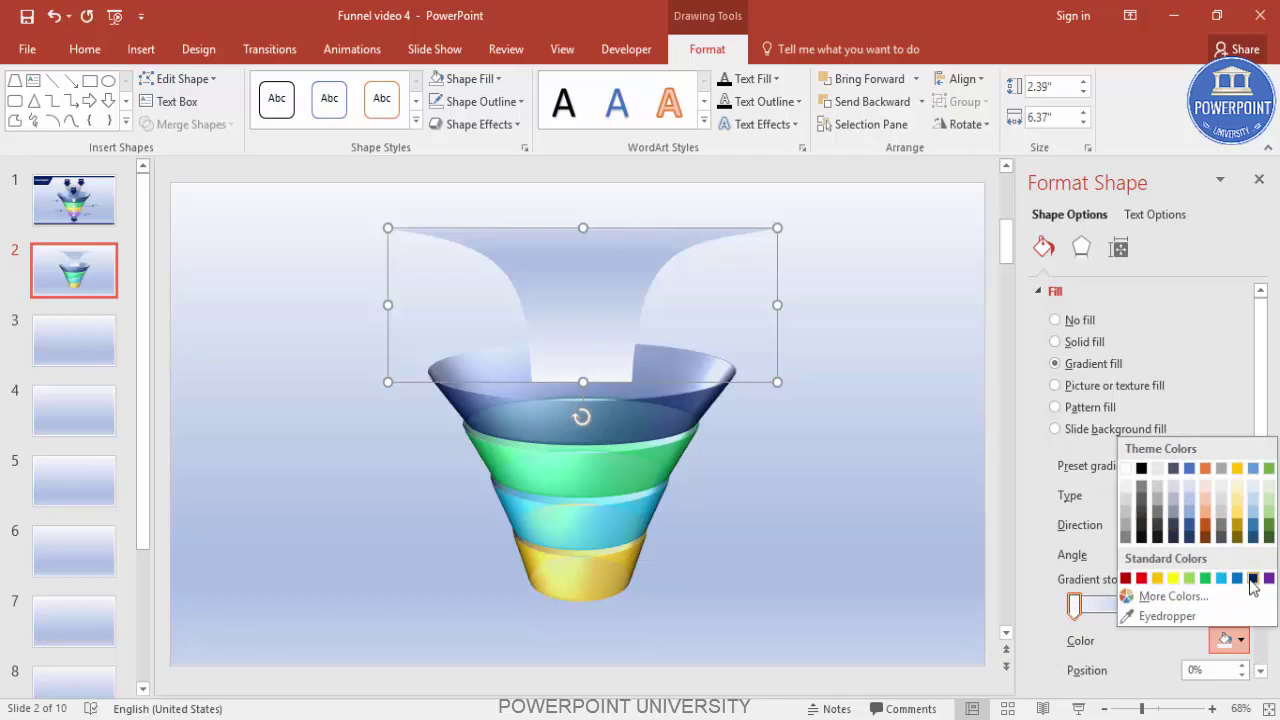
pyautogui.click(1238, 578)
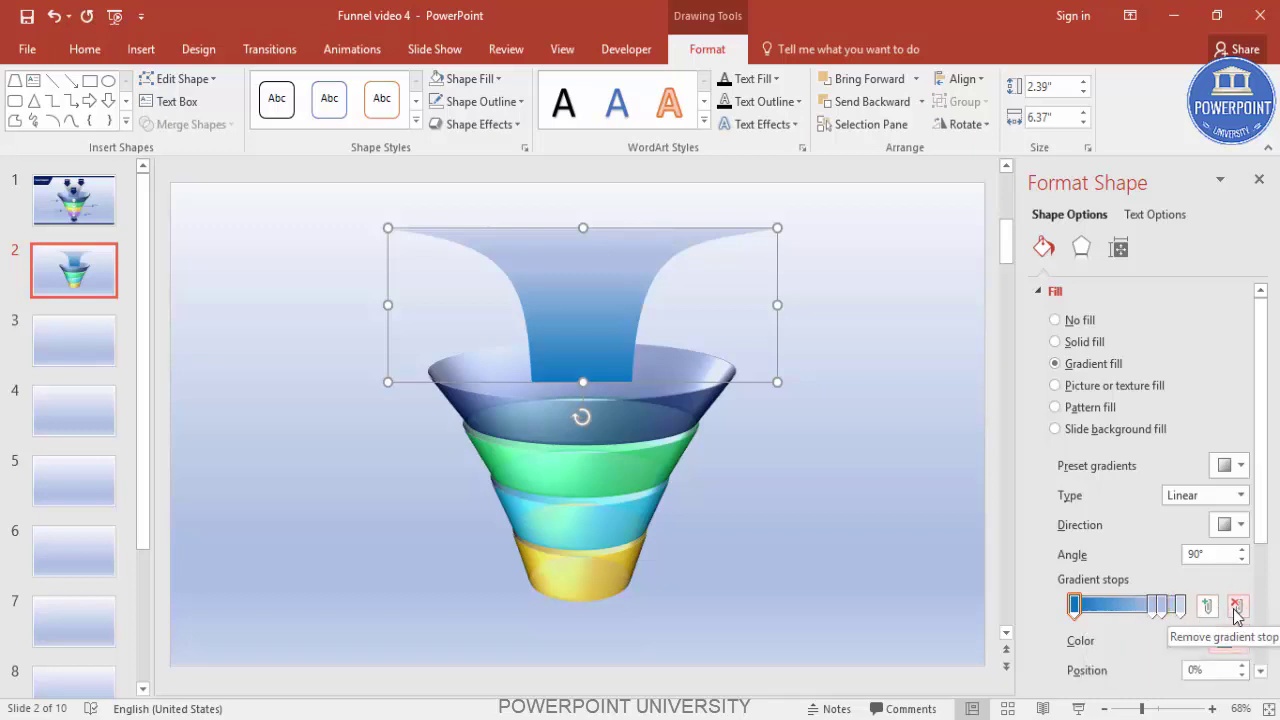
pyautogui.click(1236, 639)
pyautogui.click(1127, 524)
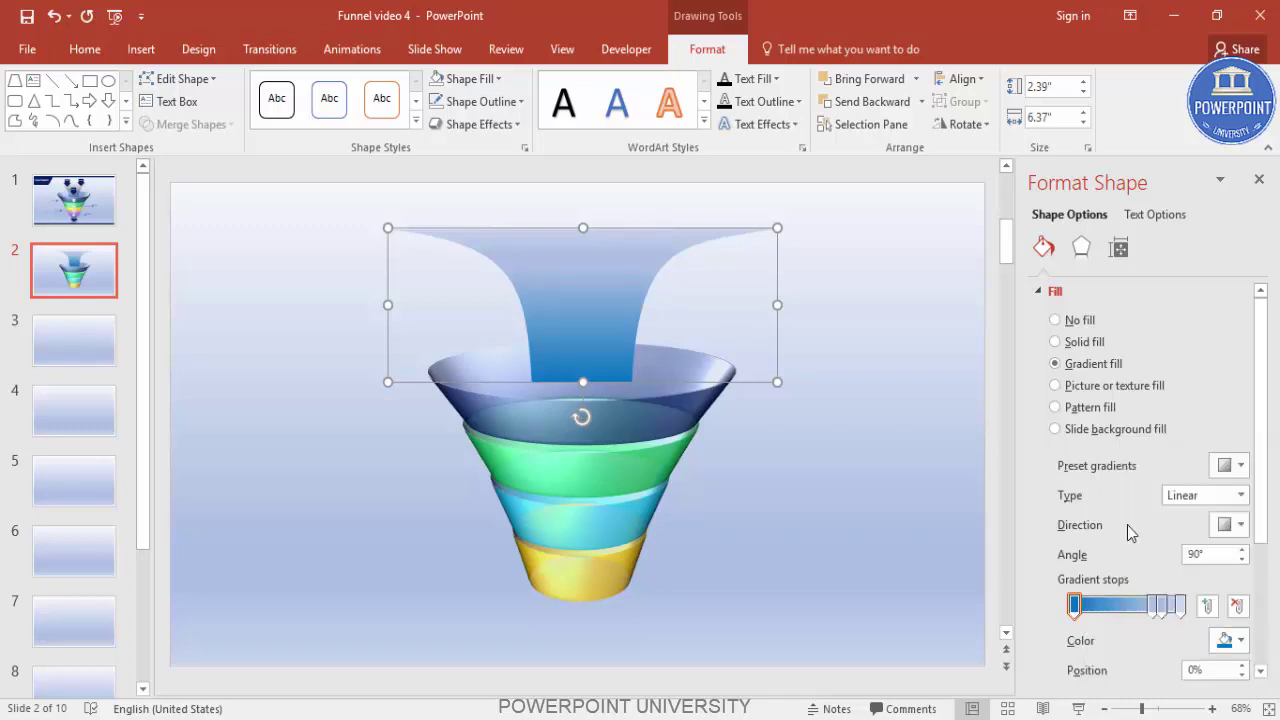
# Step: Delete the middle gradient stop so only two stops remain
pyautogui.click(1158, 607)
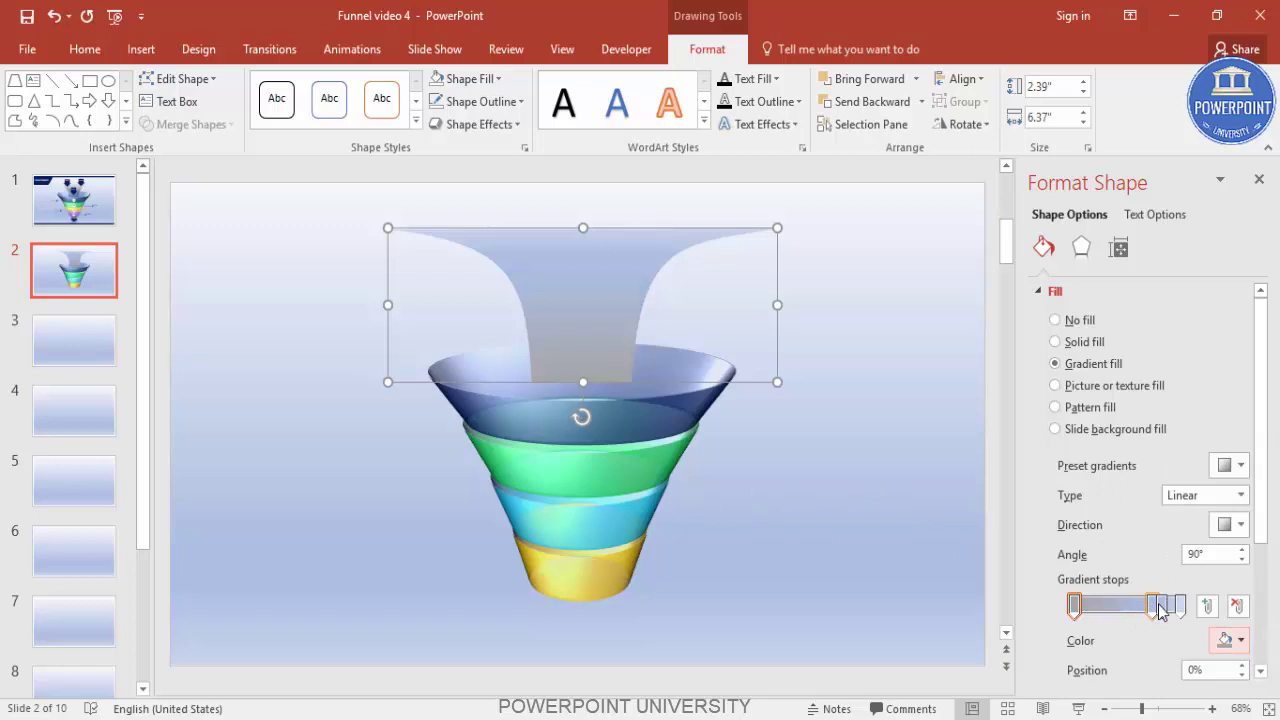
pyautogui.moveTo(1158, 607); pyautogui.dragTo(1165, 609)
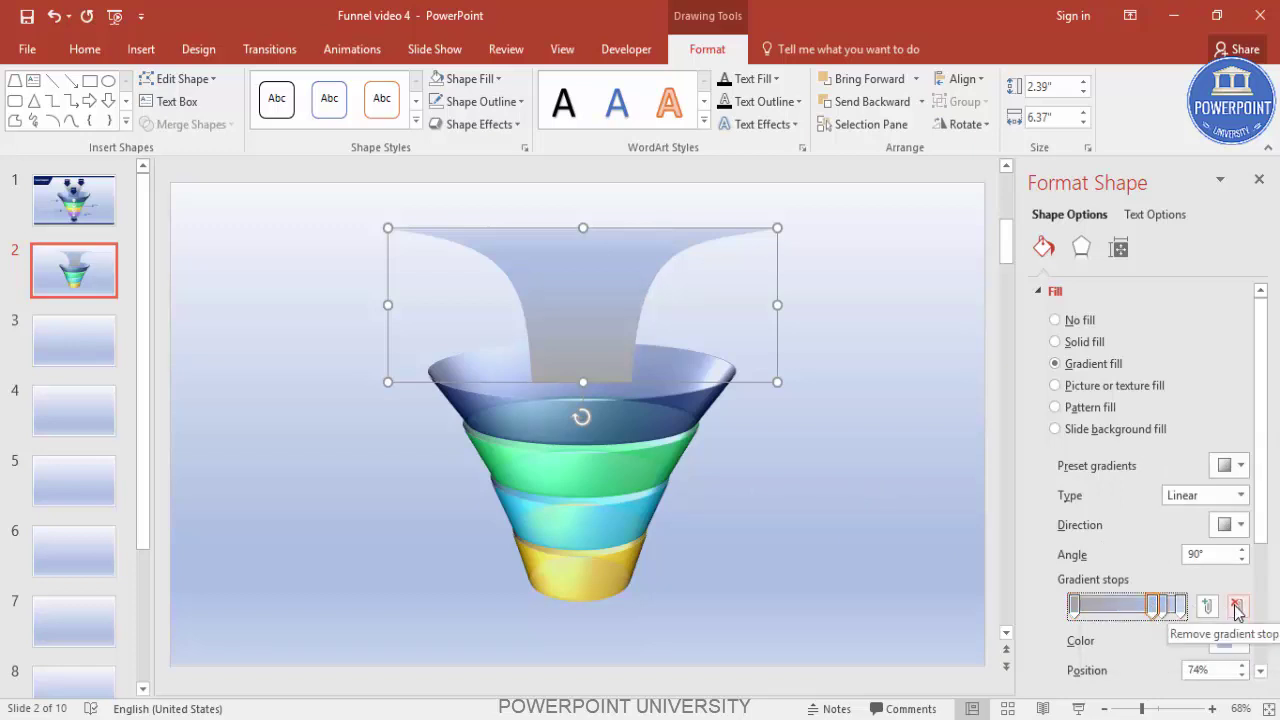
pyautogui.click(1236, 606)
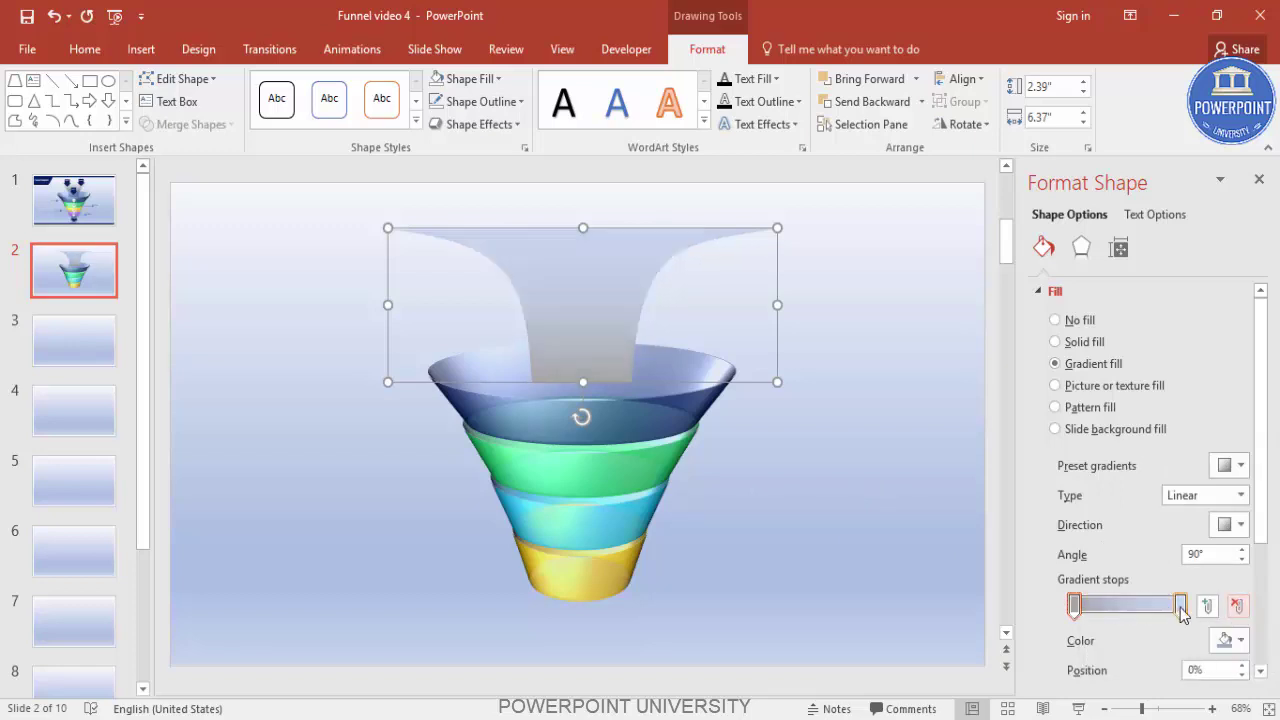
pyautogui.click(1240, 641)
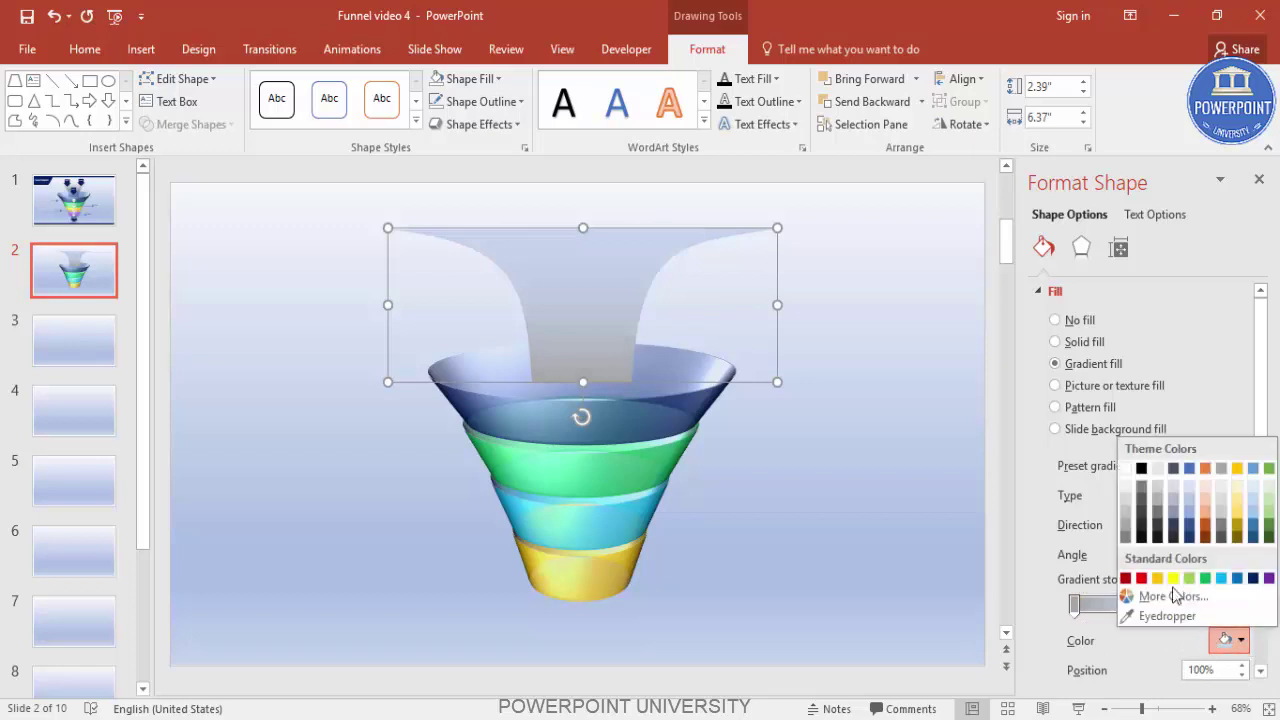
# Step: Make the last gradient stop white at about 43% transparency and fine-tune the first stop's transparency
pyautogui.click(1126, 469)
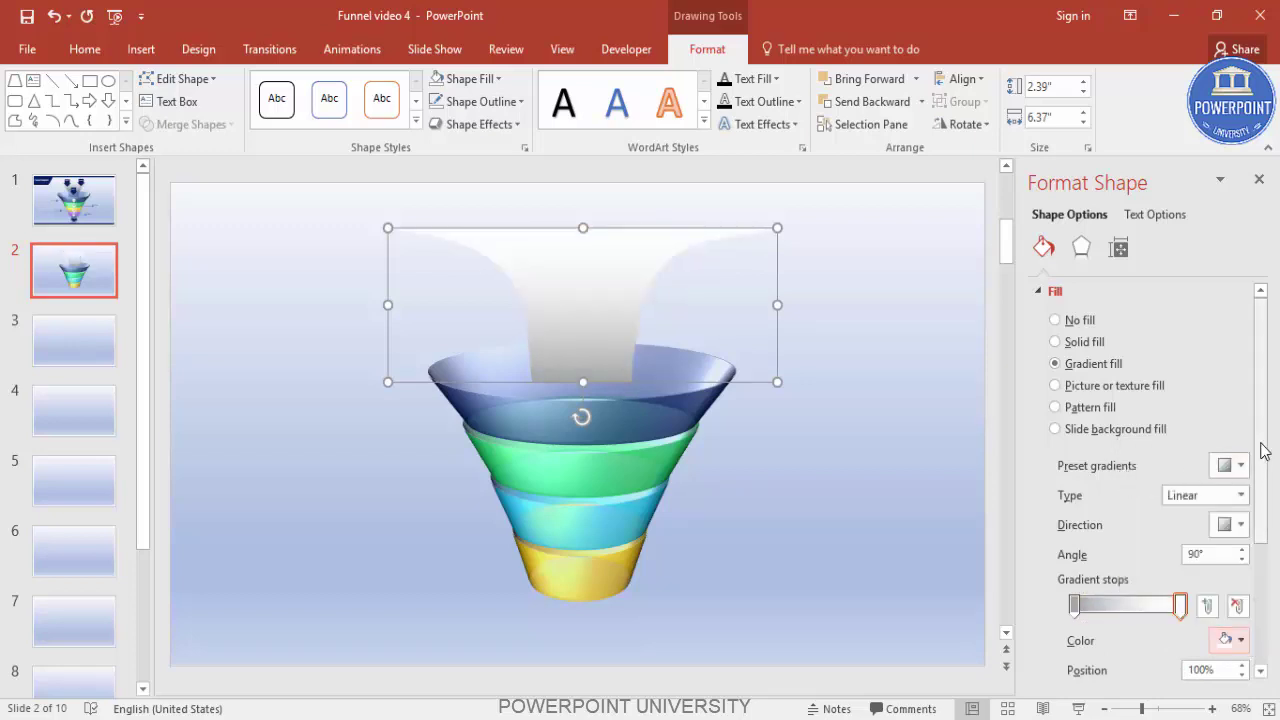
pyautogui.moveTo(1266, 449); pyautogui.dragTo(1272, 555)
pyautogui.moveTo(1144, 531); pyautogui.dragTo(1175, 537)
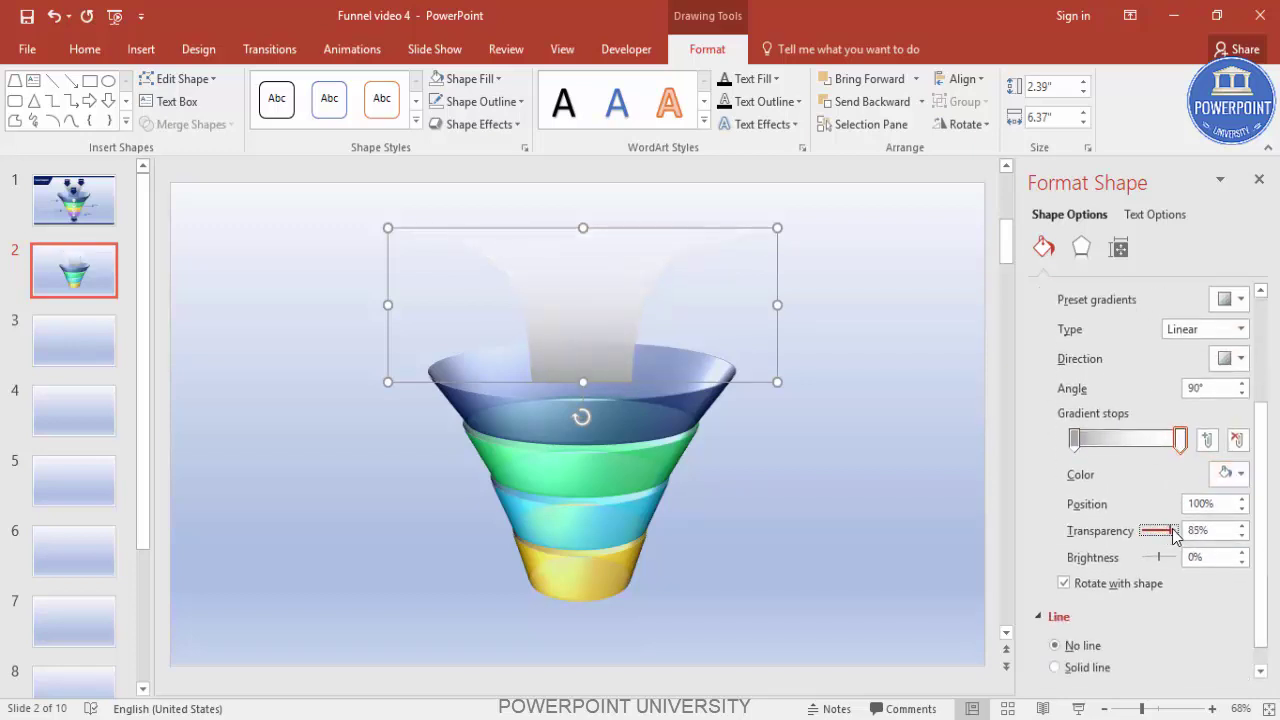
pyautogui.click(1073, 441)
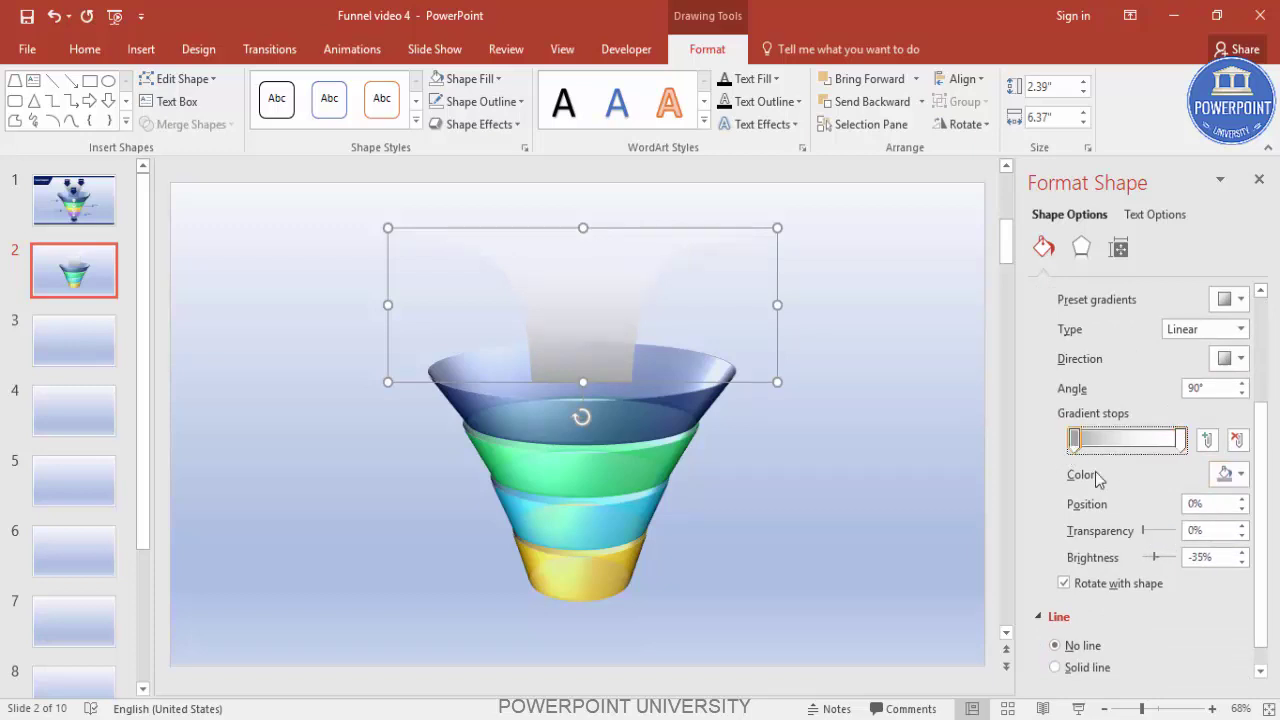
pyautogui.moveTo(1146, 531); pyautogui.dragTo(1155, 531)
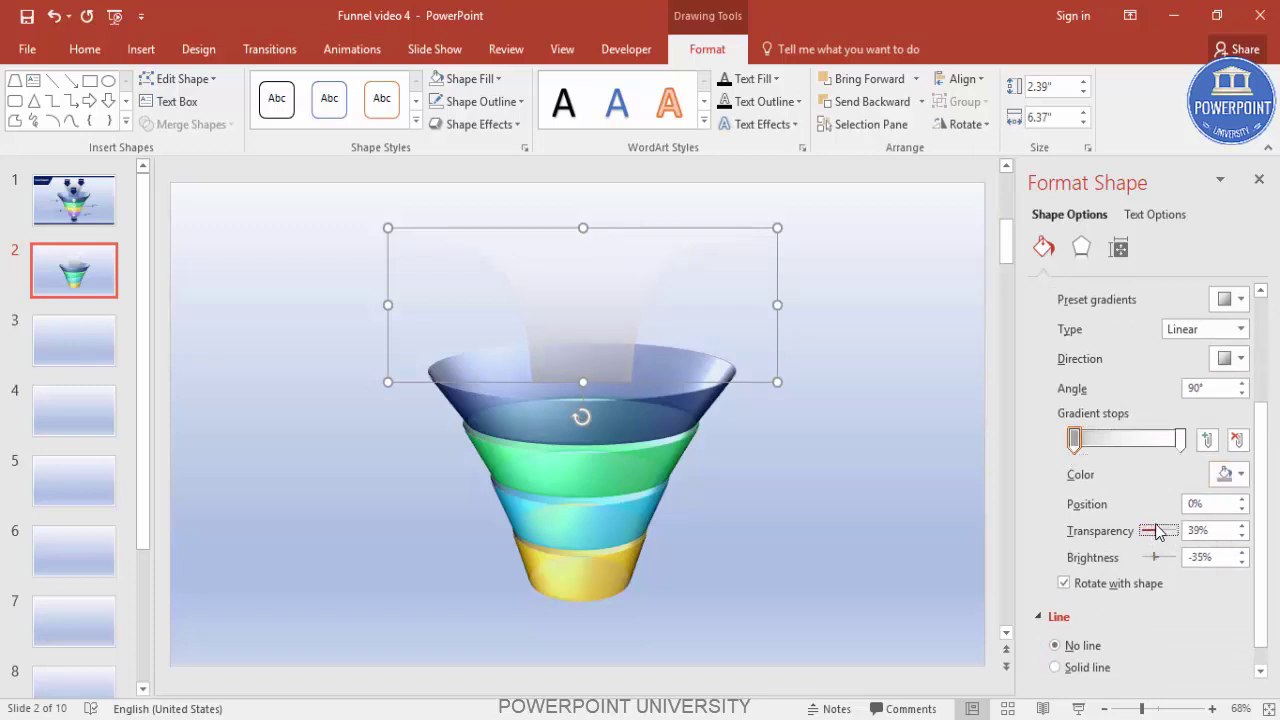
pyautogui.click(1074, 441)
pyautogui.moveTo(1152, 530); pyautogui.dragTo(1148, 529)
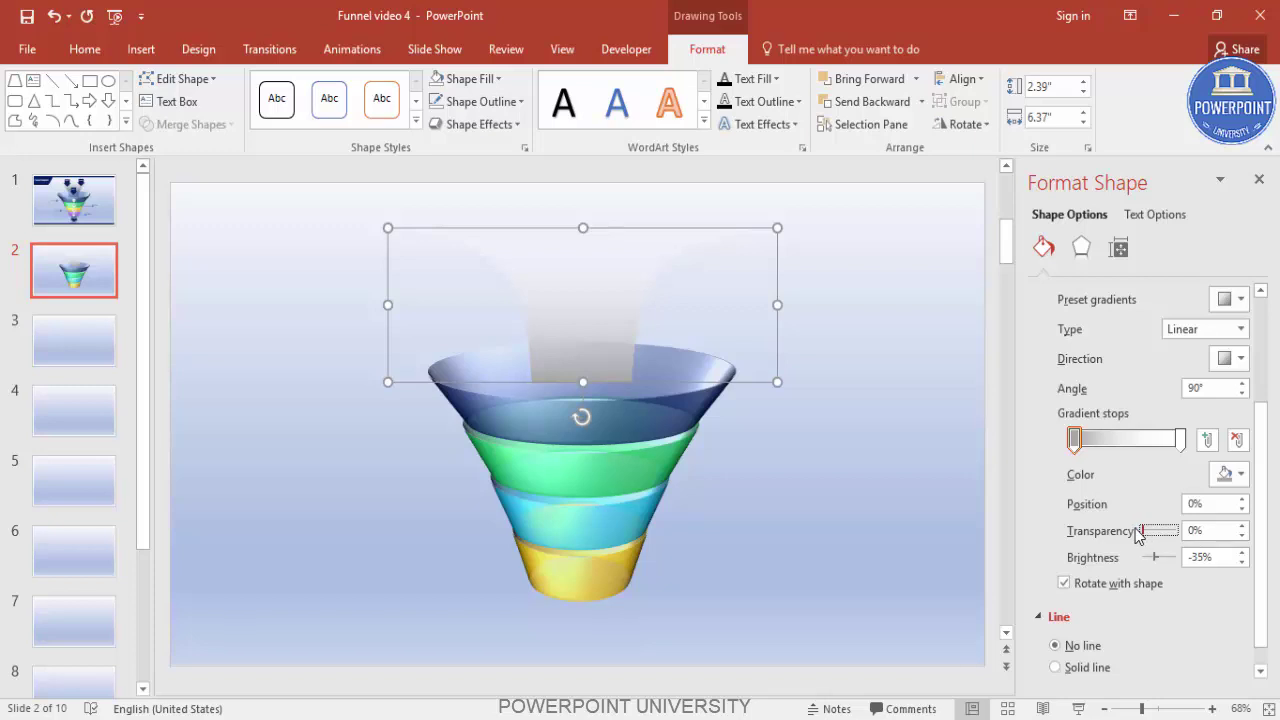
pyautogui.click(1180, 440)
pyautogui.moveTo(1141, 531); pyautogui.dragTo(1153, 537)
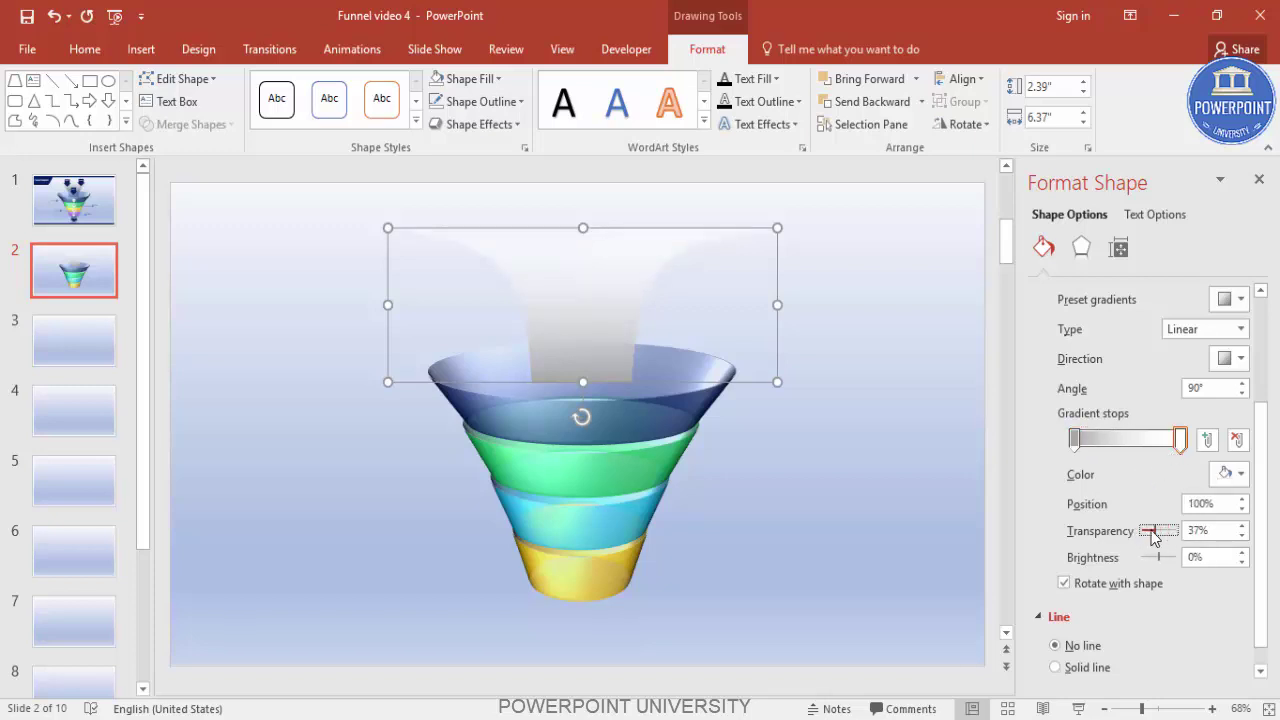
# Step: Nudge the funnel-top shape slightly down onto the funnel rim
pyautogui.click(966, 441)
pyautogui.click(583, 294)
pyautogui.moveTo(583, 294)
pyautogui.mouseDown()
pyautogui.moveTo(577, 314)
pyautogui.moveTo(588, 316)
pyautogui.mouseUp()
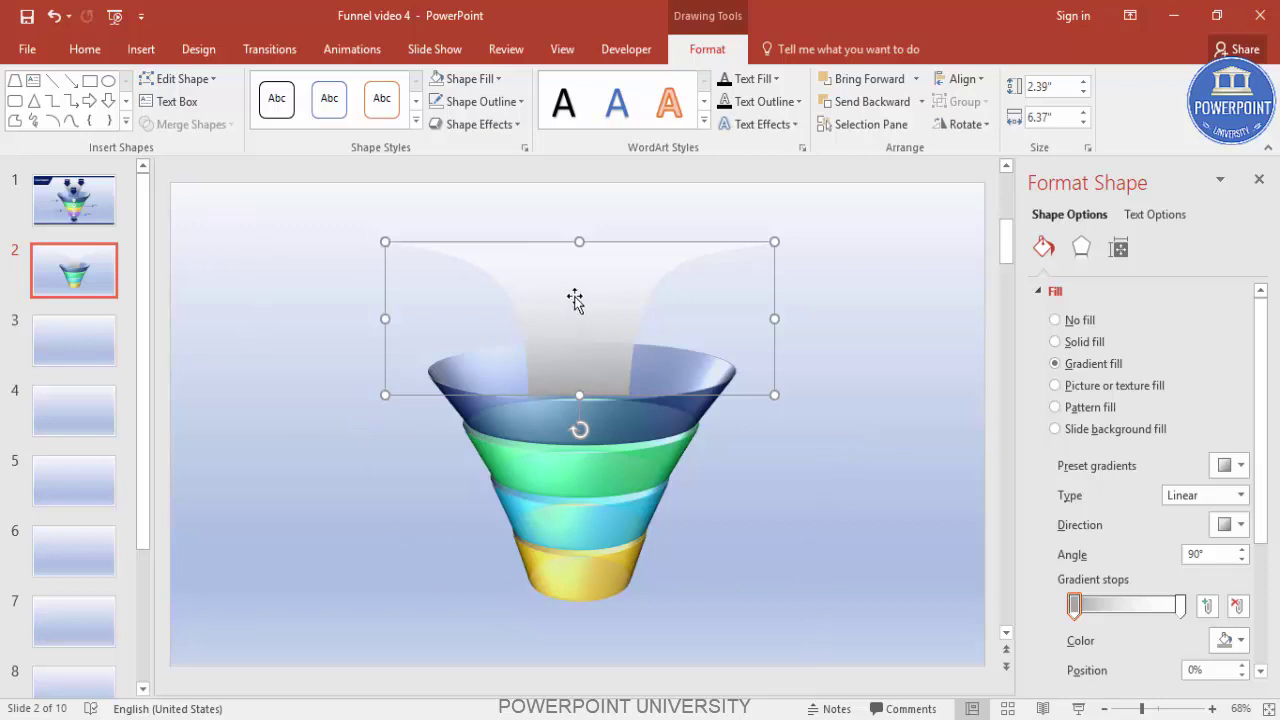
pyautogui.click(252, 316)
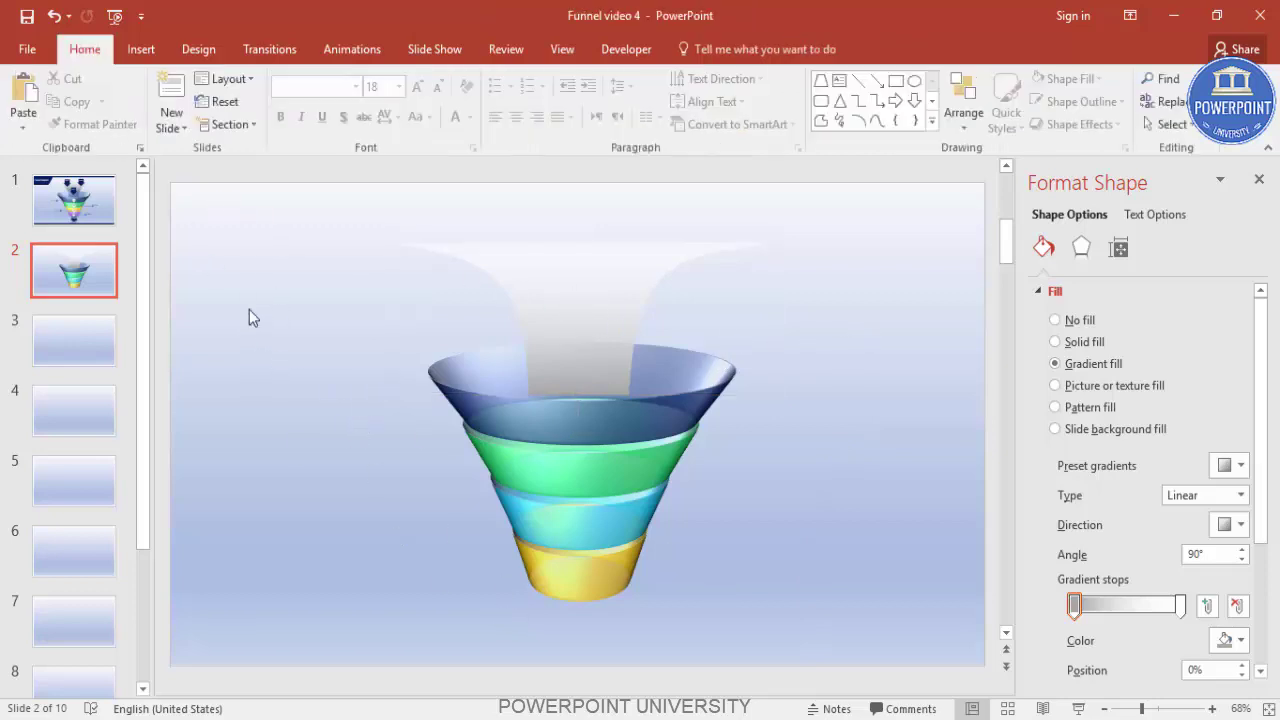
# Step: Draw a blue Down Arrow shape and resize it near the funnel
pyautogui.click(141, 49)
pyautogui.click(320, 112)
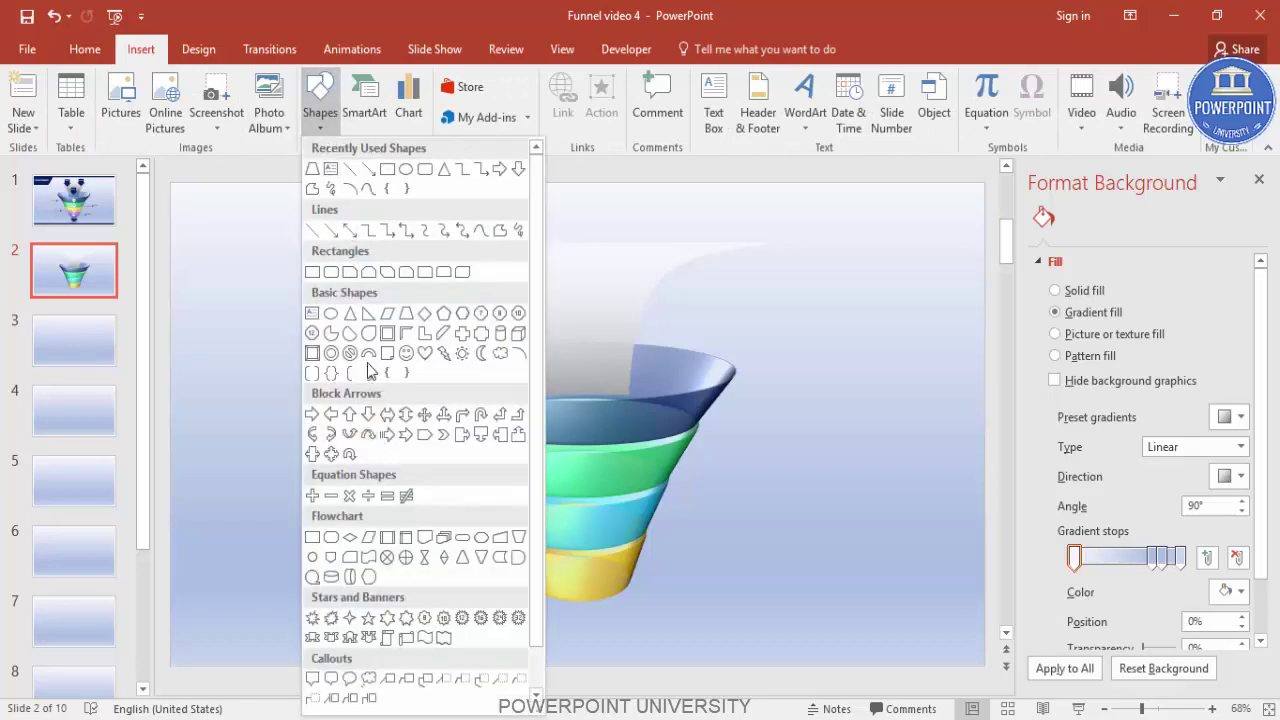
pyautogui.click(368, 415)
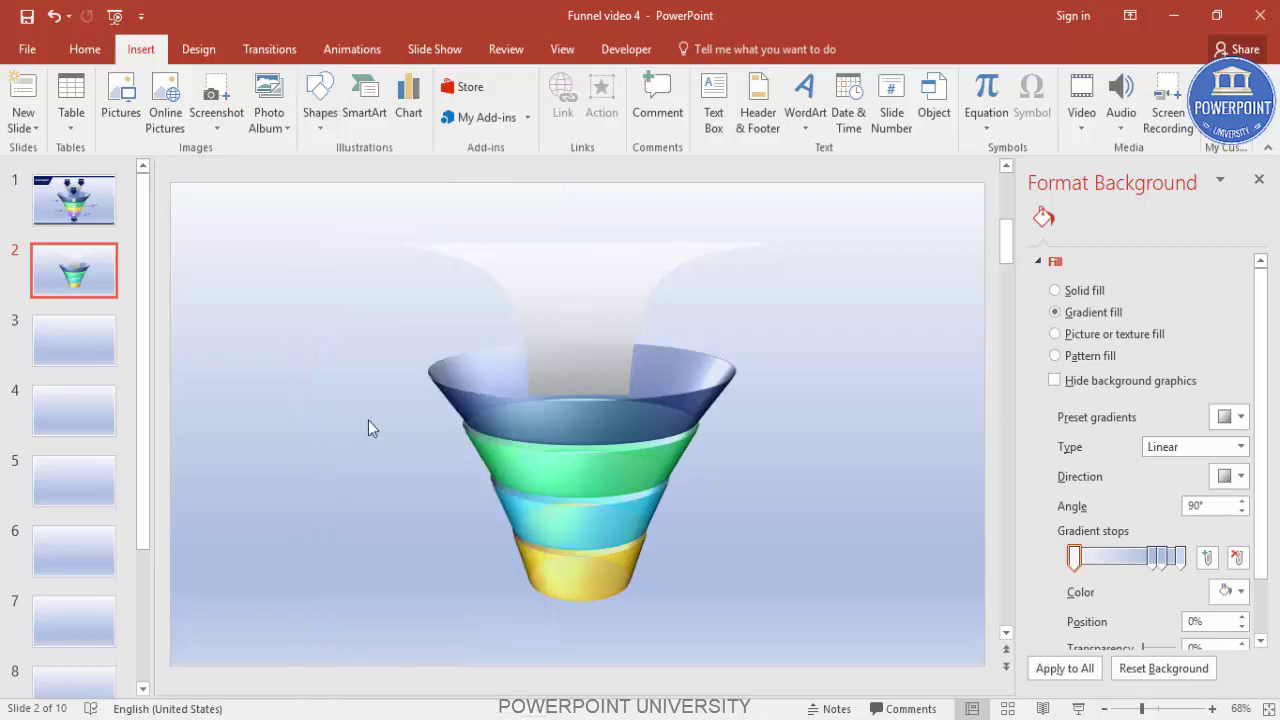
pyautogui.moveTo(333, 266); pyautogui.dragTo(399, 301)
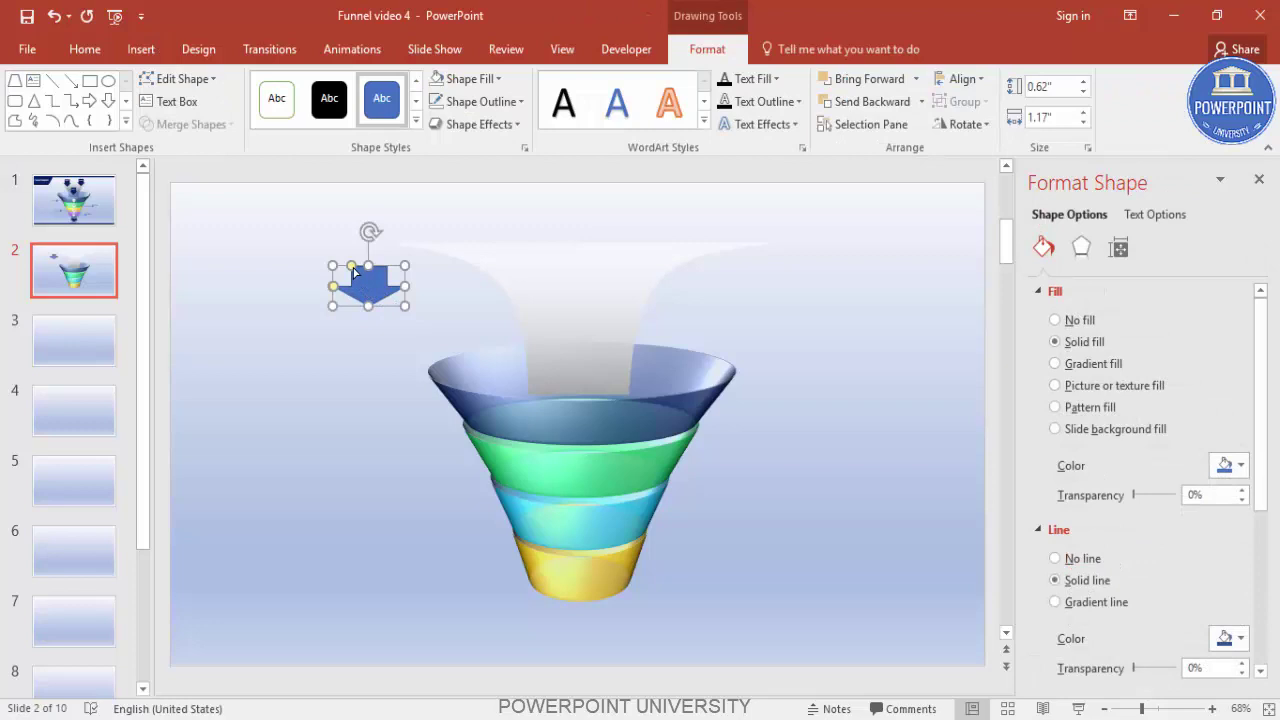
pyautogui.click(350, 272)
pyautogui.moveTo(368, 265); pyautogui.dragTo(632, 265)
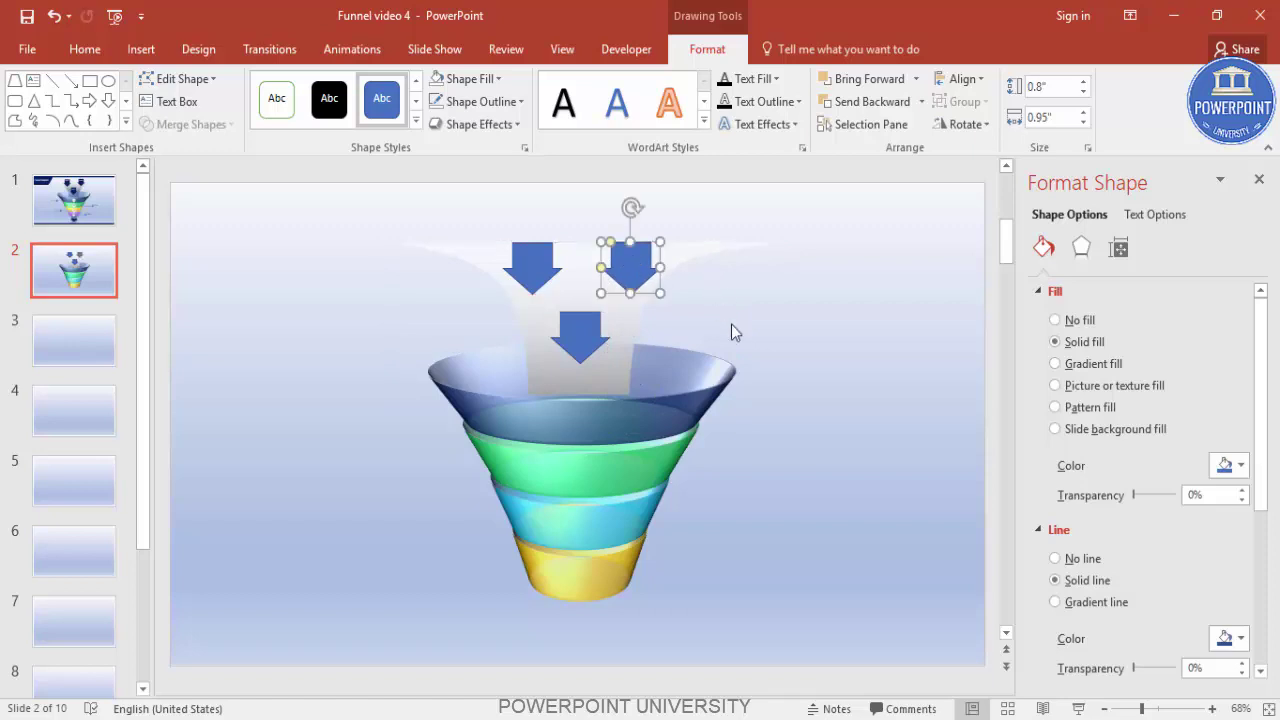
# Step: Duplicate the arrow with Ctrl+D and place the copy just below the funnel's base
pyautogui.hotkey('ctrl', 'd')
pyautogui.moveTo(679, 237); pyautogui.dragTo(582, 624)
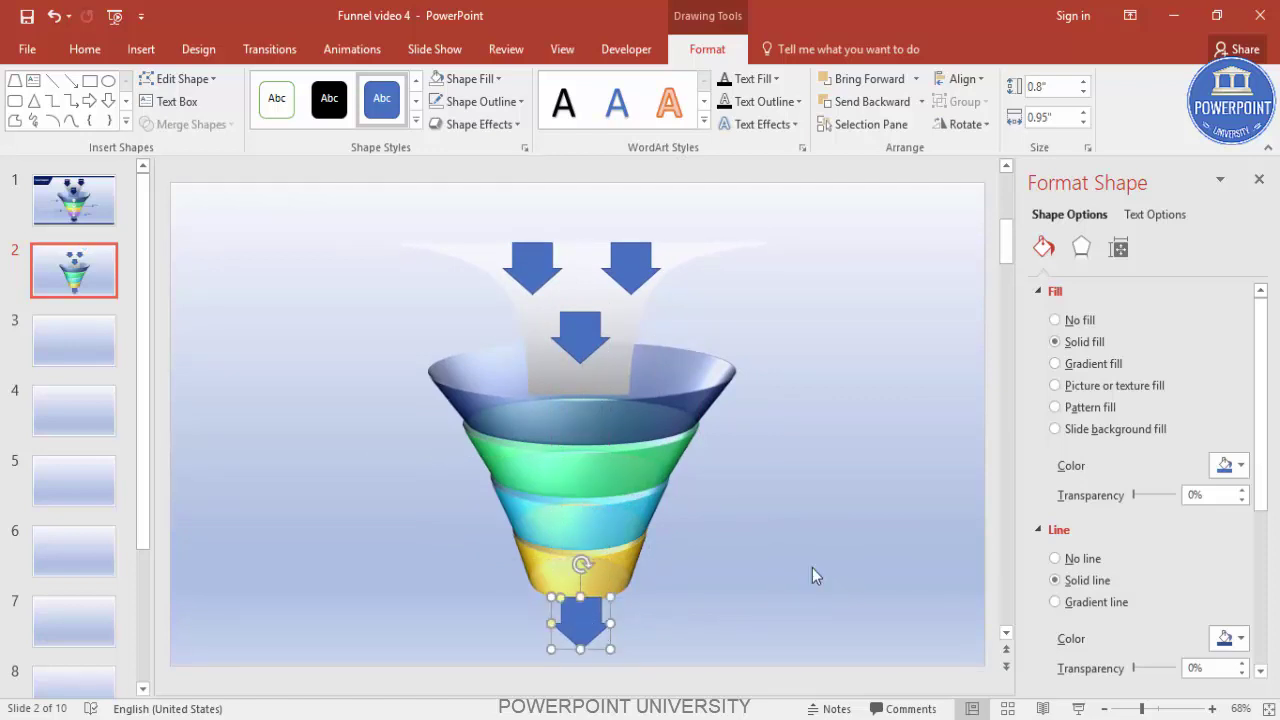
pyautogui.press('Down')
pyautogui.press('Down')
pyautogui.press('Down')
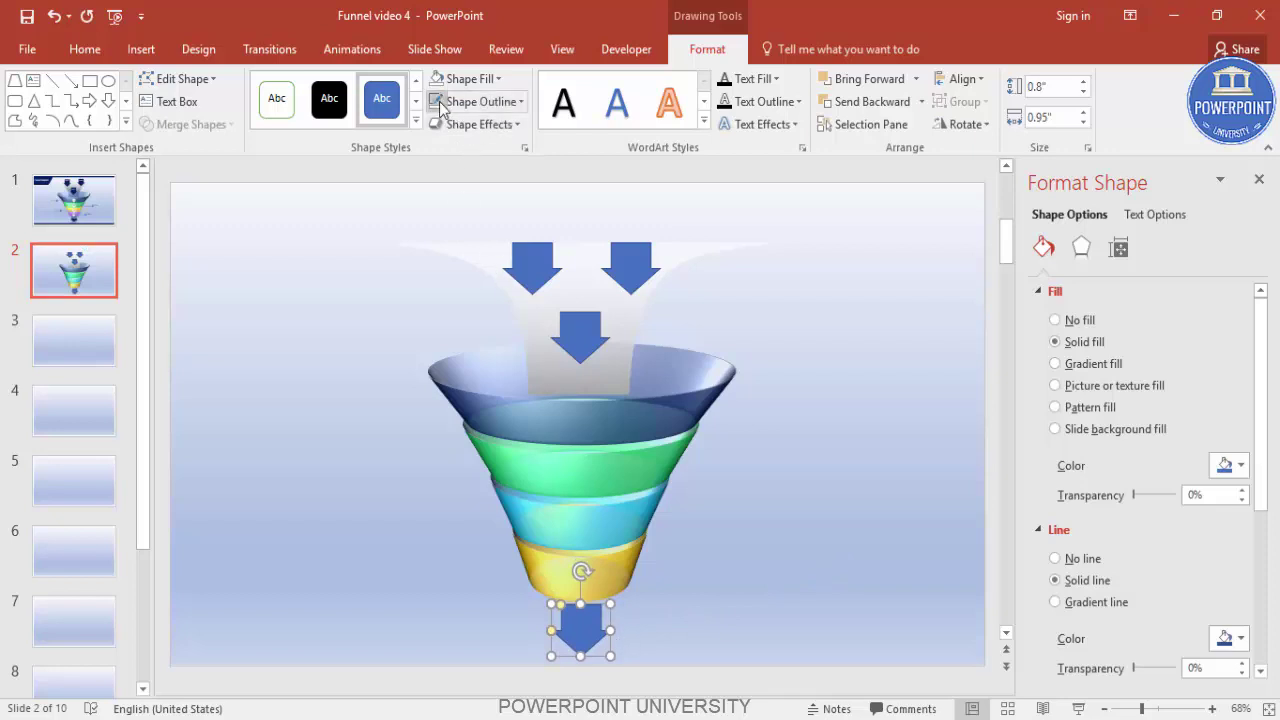
pyautogui.click(548, 242)
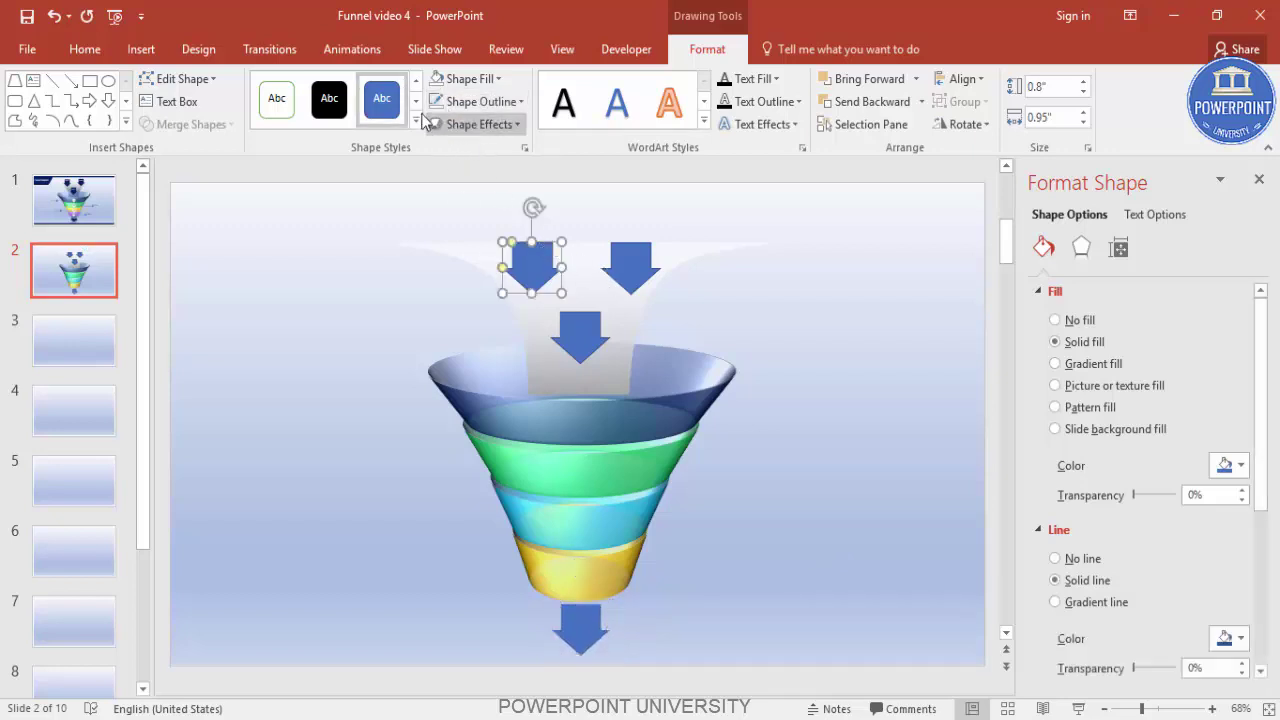
# Step: Fill the top-right, top-left and middle arrows above the funnel with dark navy
pyautogui.click(580, 326)
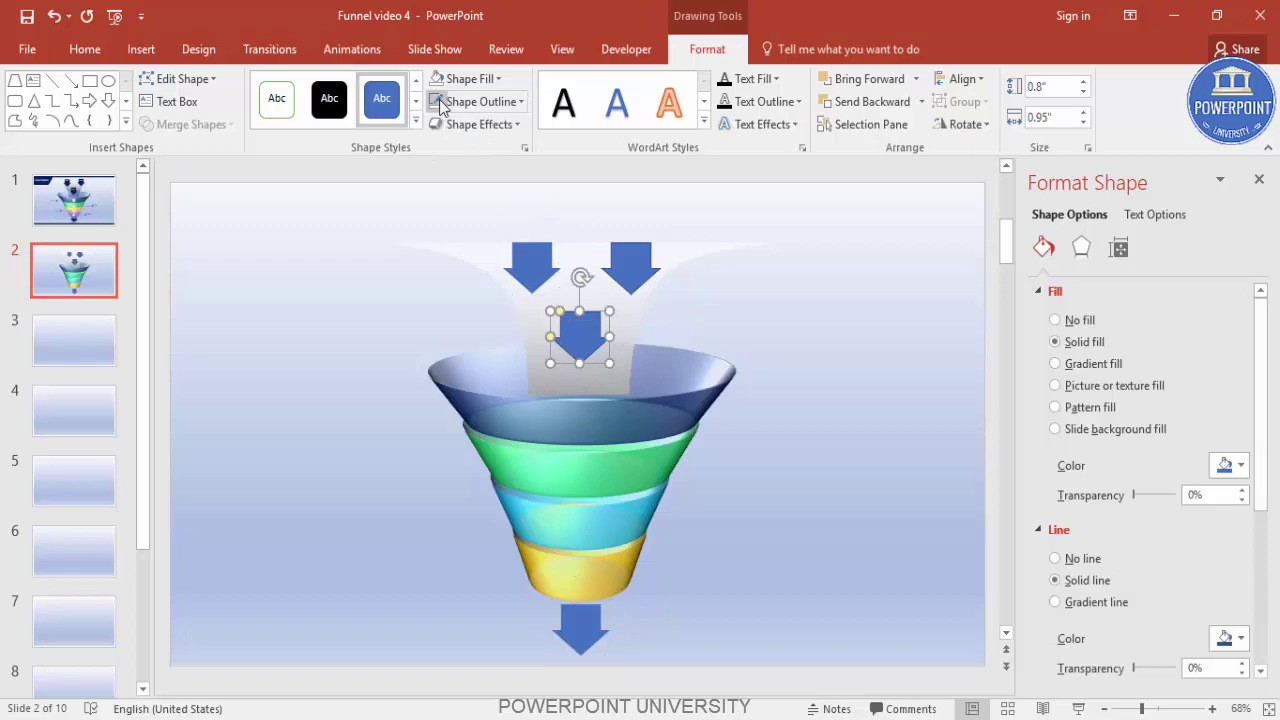
pyautogui.click(625, 255)
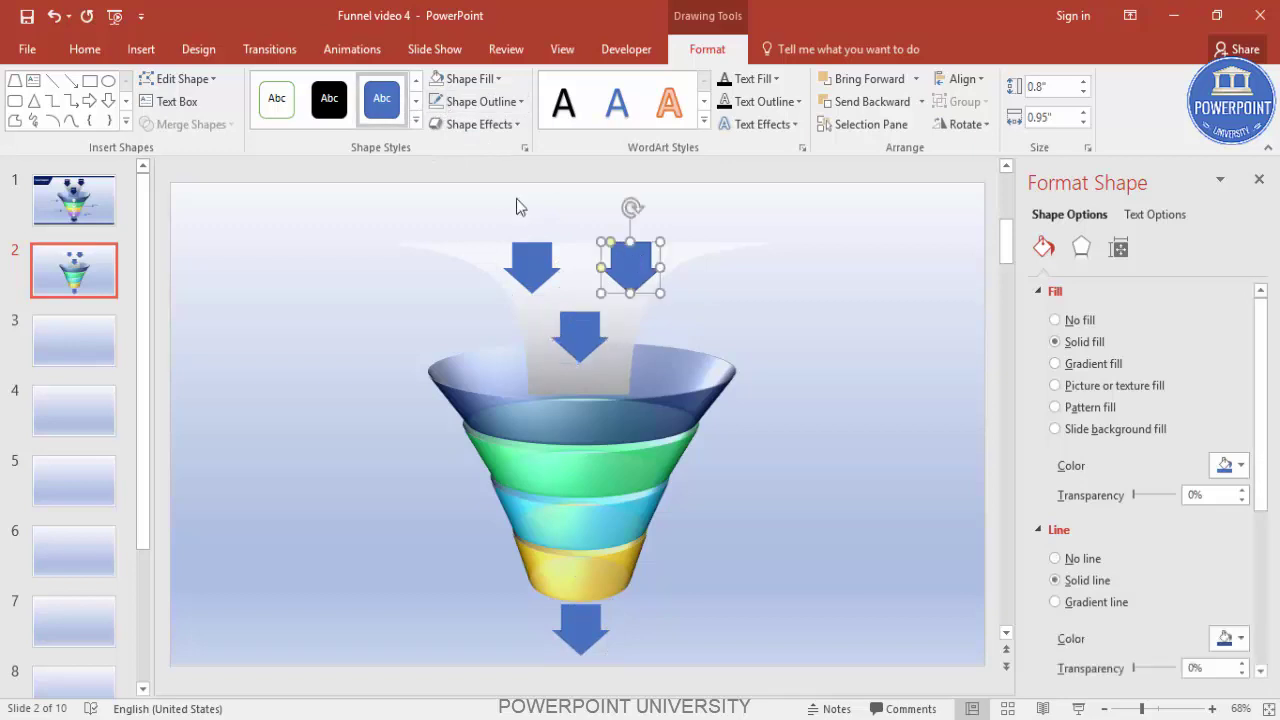
pyautogui.click(469, 78)
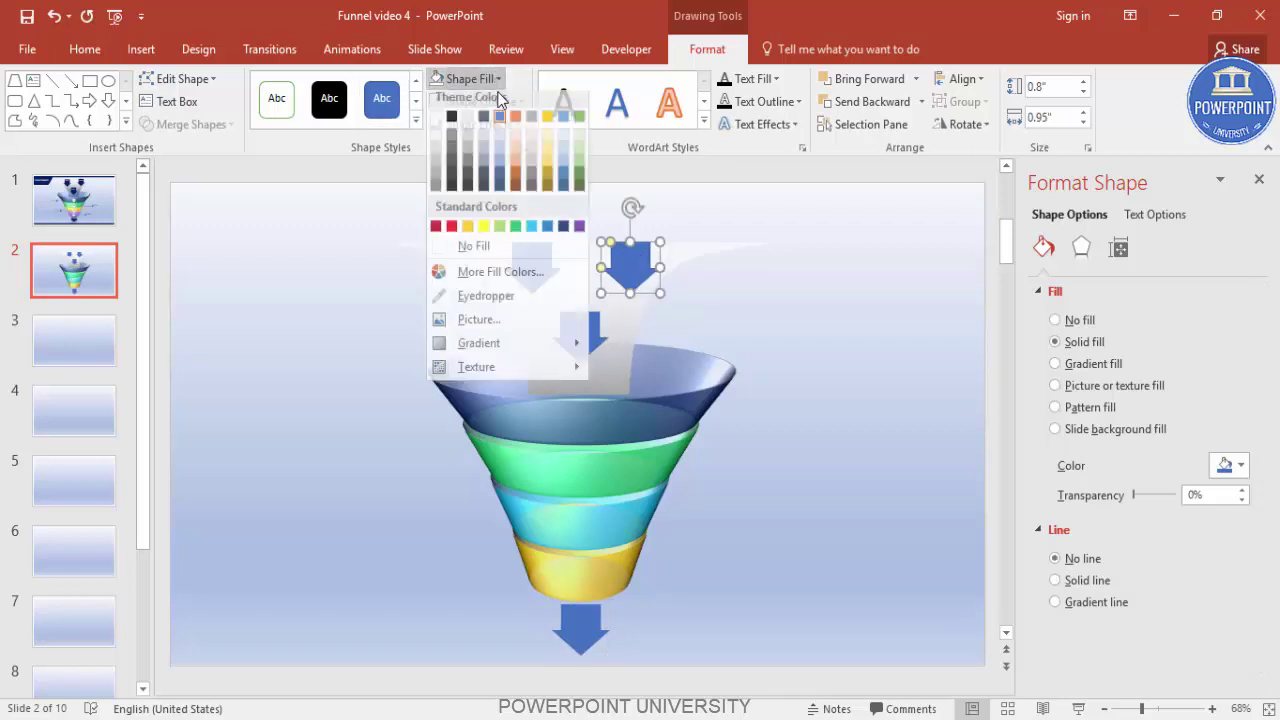
pyautogui.click(563, 233)
pyautogui.click(530, 265)
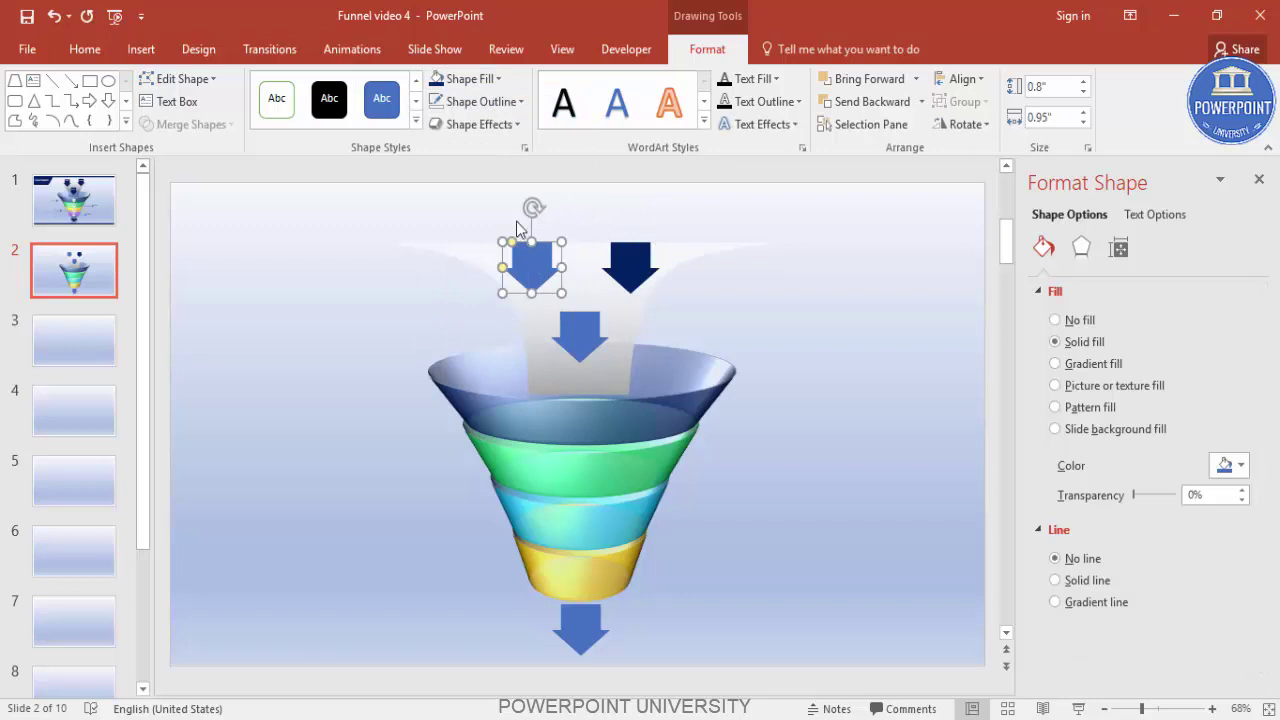
pyautogui.click(440, 78)
pyautogui.click(575, 320)
pyautogui.click(440, 78)
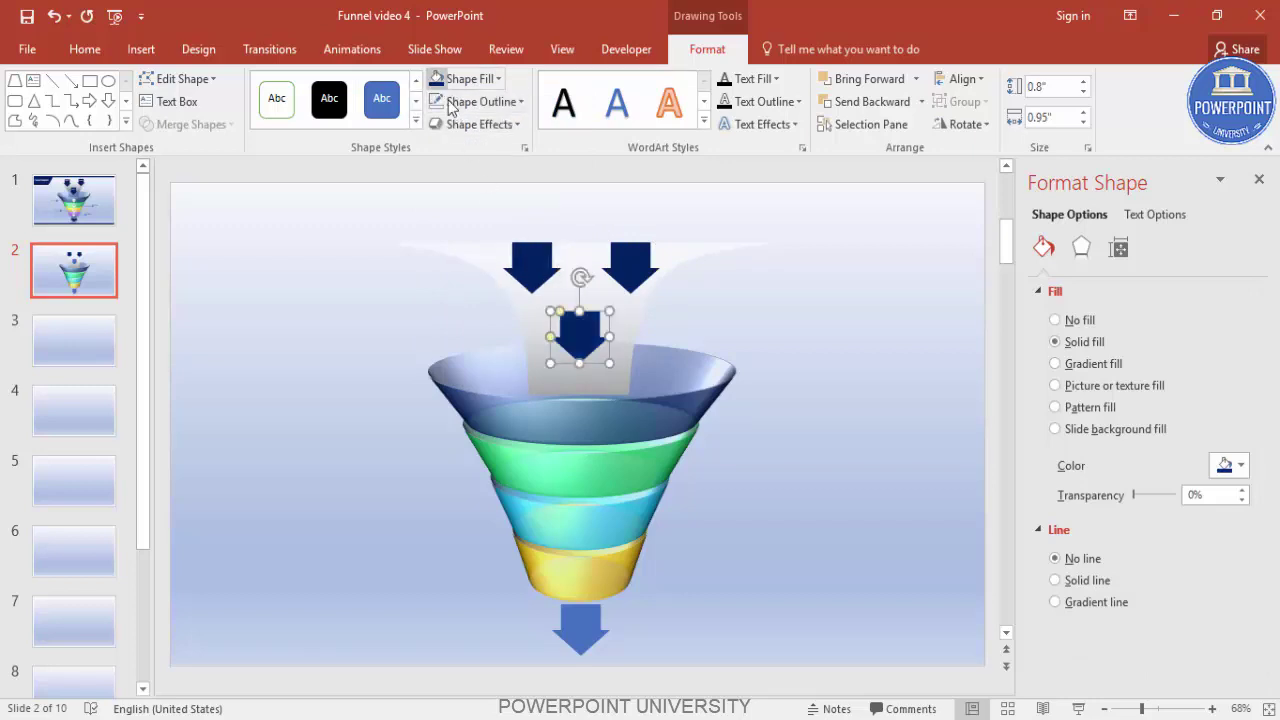
pyautogui.click(808, 523)
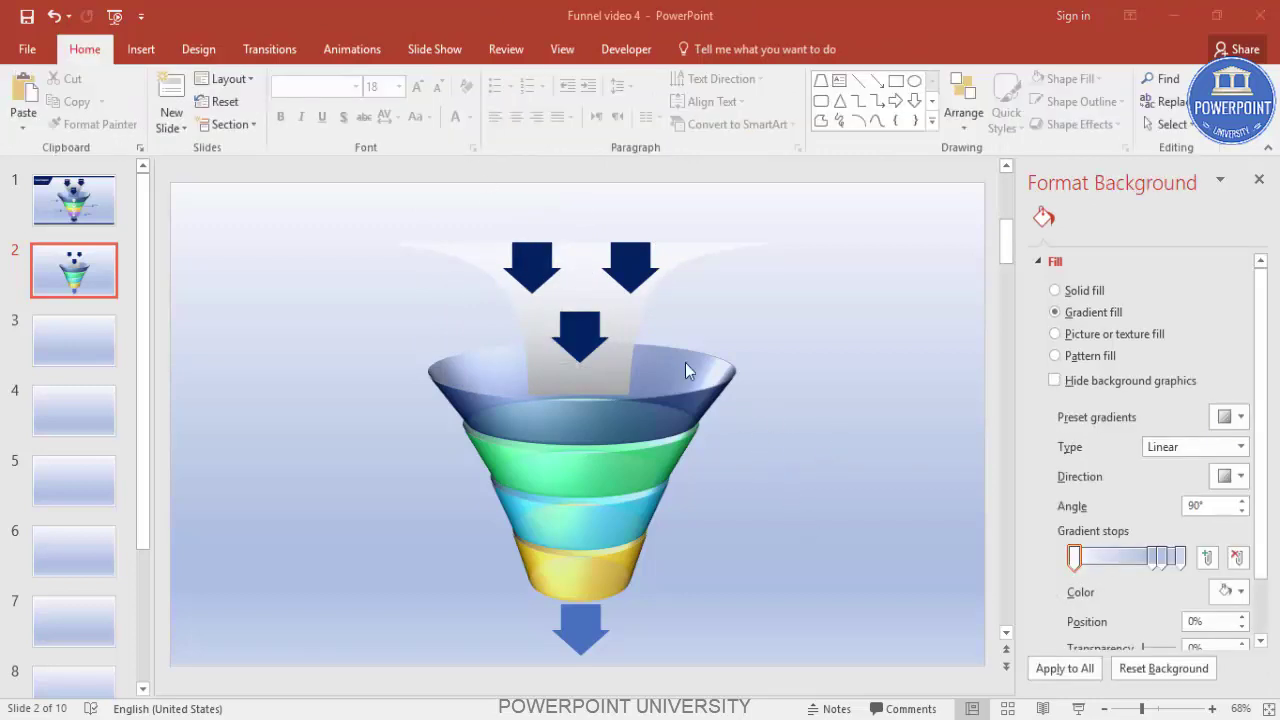
pyautogui.click(621, 318)
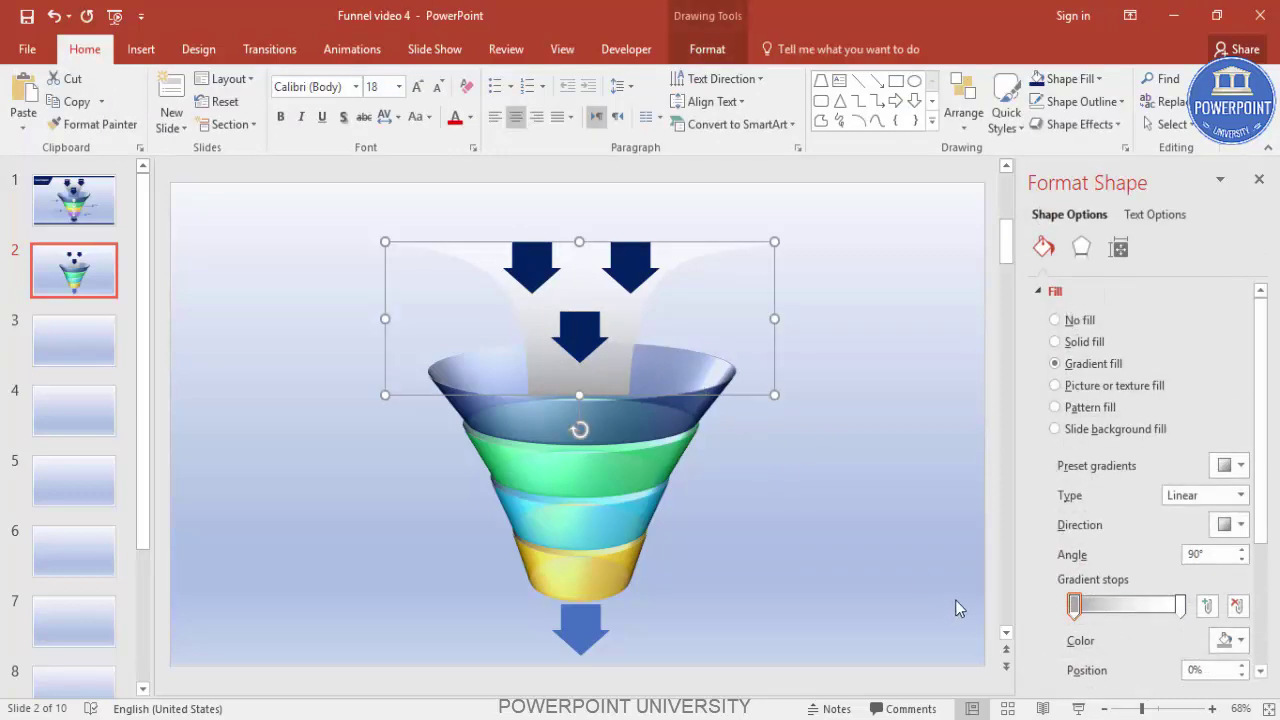
# Step: Set the intake gradient's left stop to navy and add a light-coloured middle stop at 42%
pyautogui.click(1074, 606)
pyautogui.click(1242, 641)
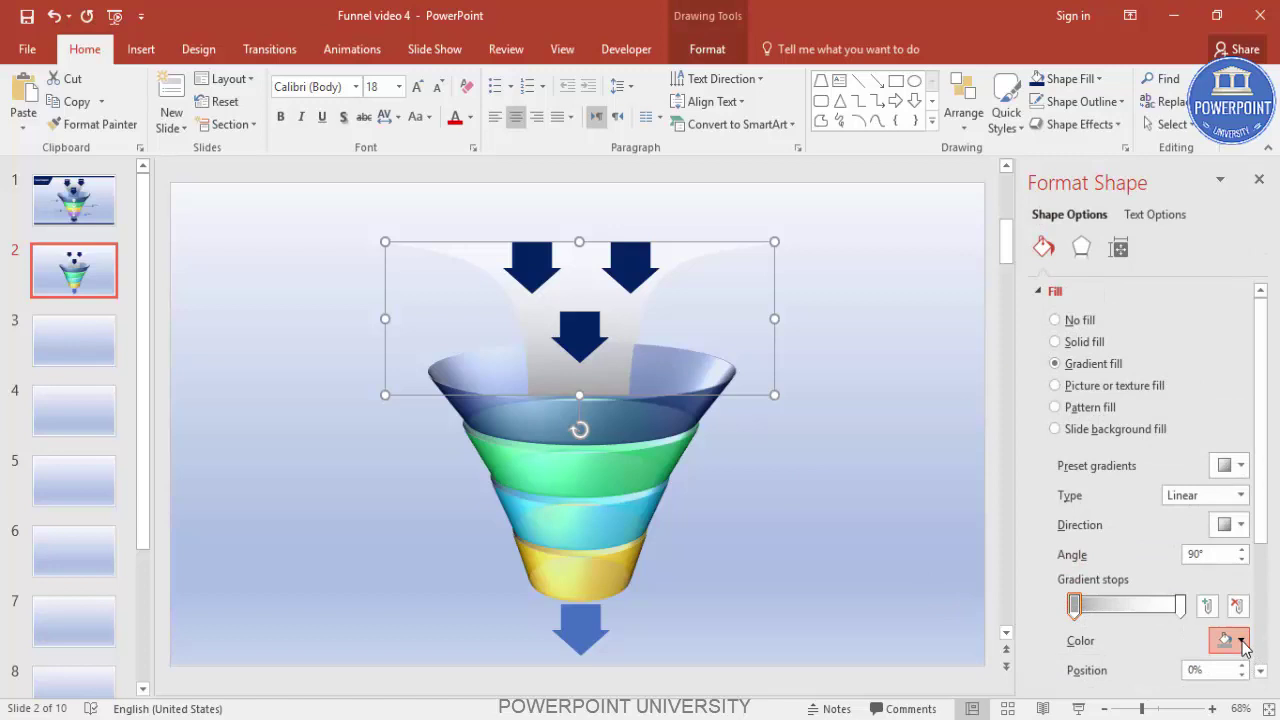
pyautogui.click(1252, 579)
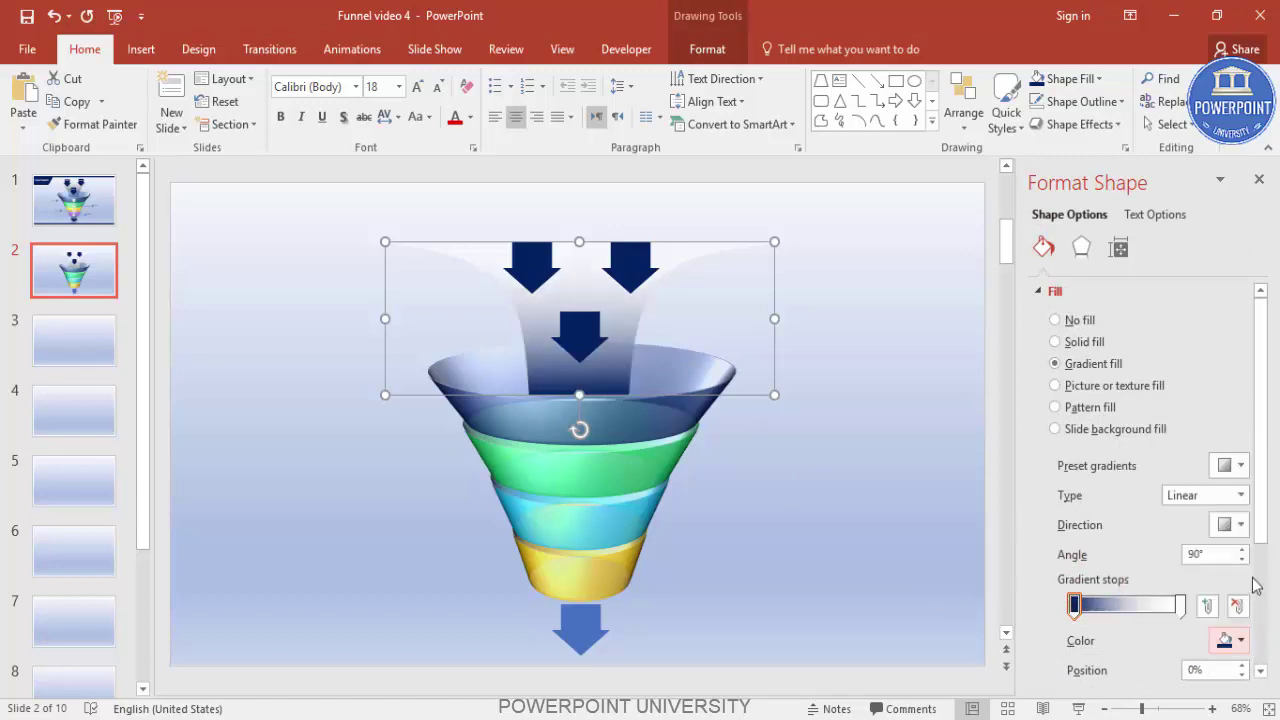
pyautogui.click(1122, 606)
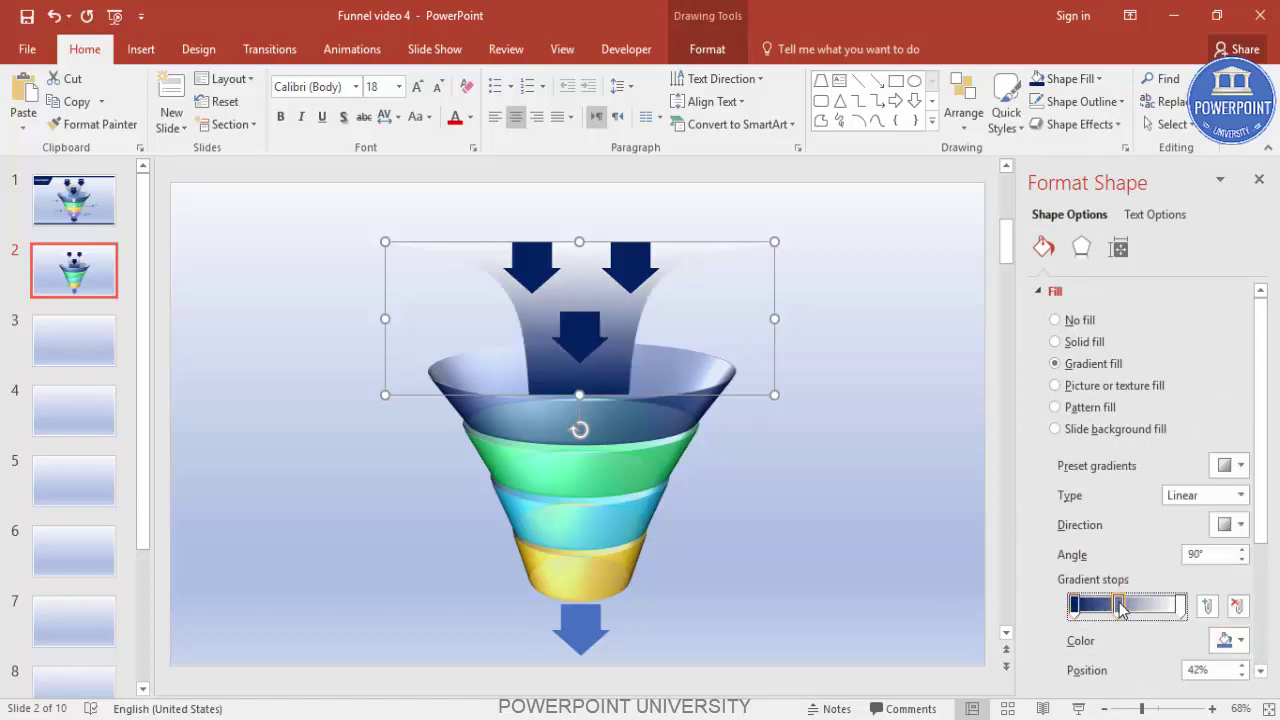
pyautogui.click(1229, 641)
pyautogui.click(1127, 510)
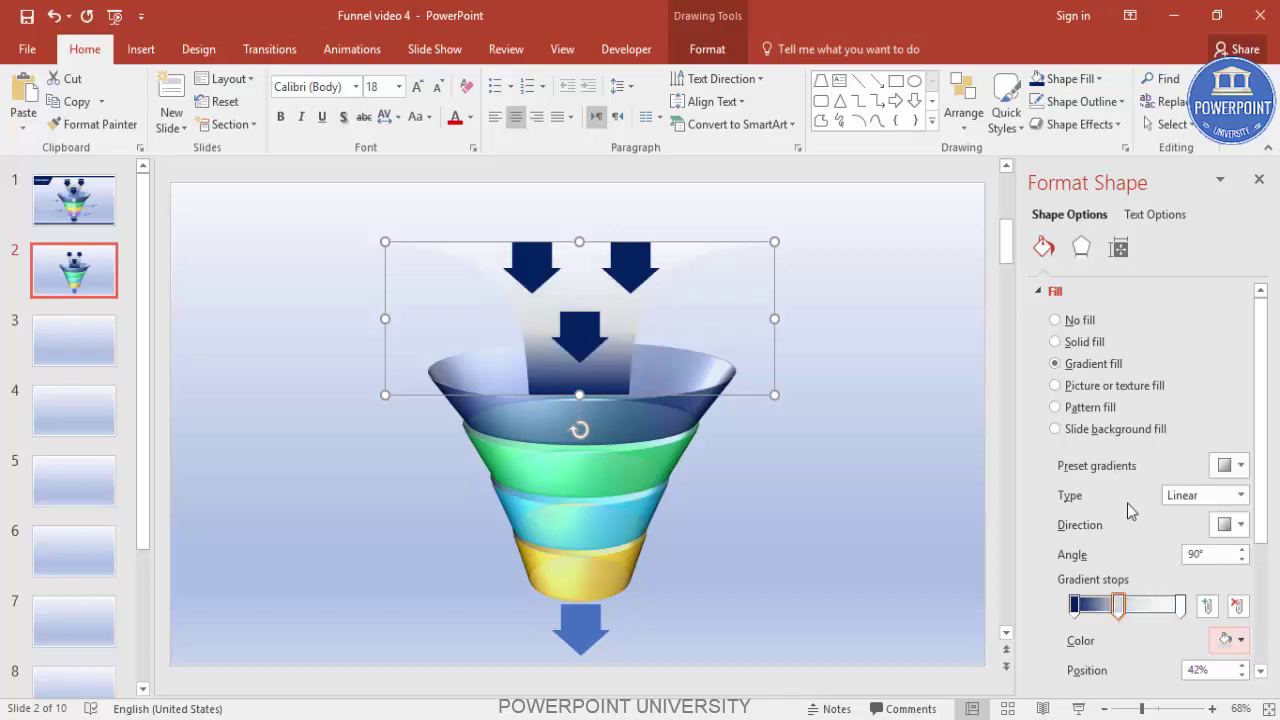
# Step: Make the right-end stop fully transparent and set the middle stop's transparency to 29%
pyautogui.click(1181, 605)
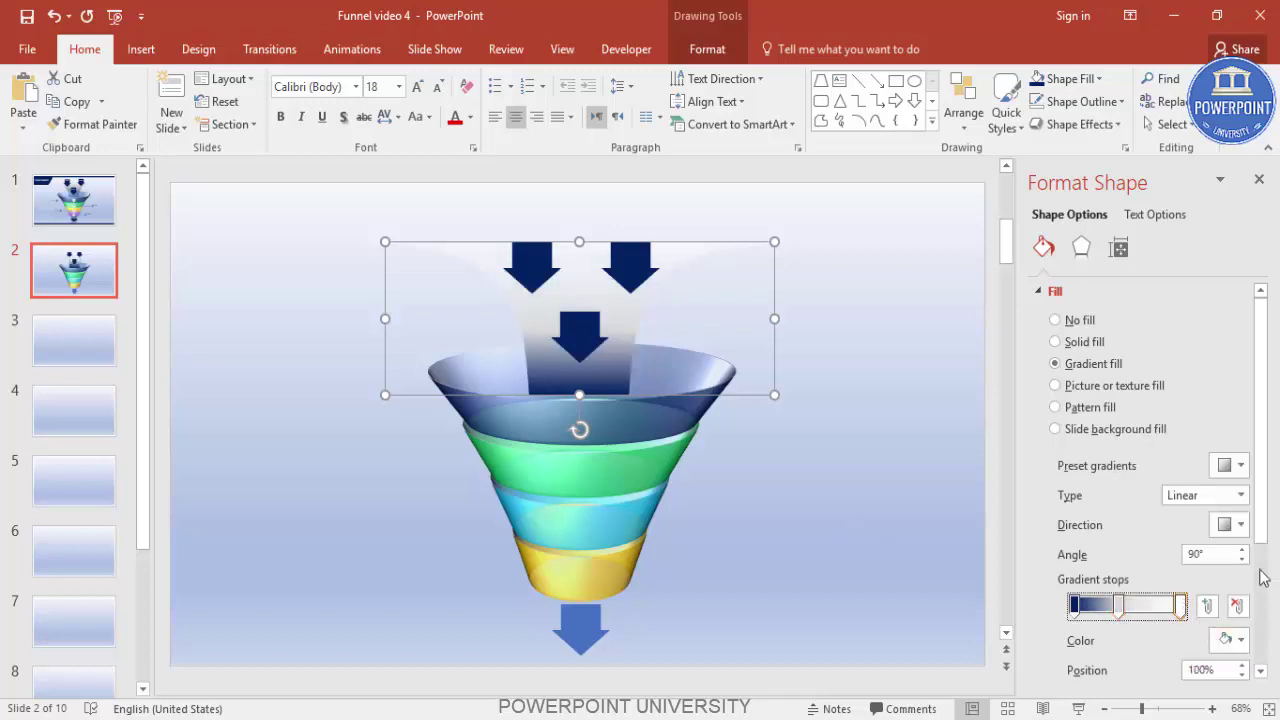
pyautogui.scroll(-3, 1265, 575)
pyautogui.moveTo(1158, 564); pyautogui.dragTo(1182, 564)
pyautogui.click(1118, 471)
pyautogui.moveTo(1140, 568); pyautogui.dragTo(1163, 572)
# Step: Move the middle gradient stop to 60% and set the right stop's transparency to 99%
pyautogui.click(1074, 471)
pyautogui.click(1180, 474)
pyautogui.moveTo(1120, 471); pyautogui.dragTo(1138, 471)
pyautogui.click(1180, 472)
pyautogui.moveTo(1171, 564); pyautogui.dragTo(1156, 564)
pyautogui.click(894, 462)
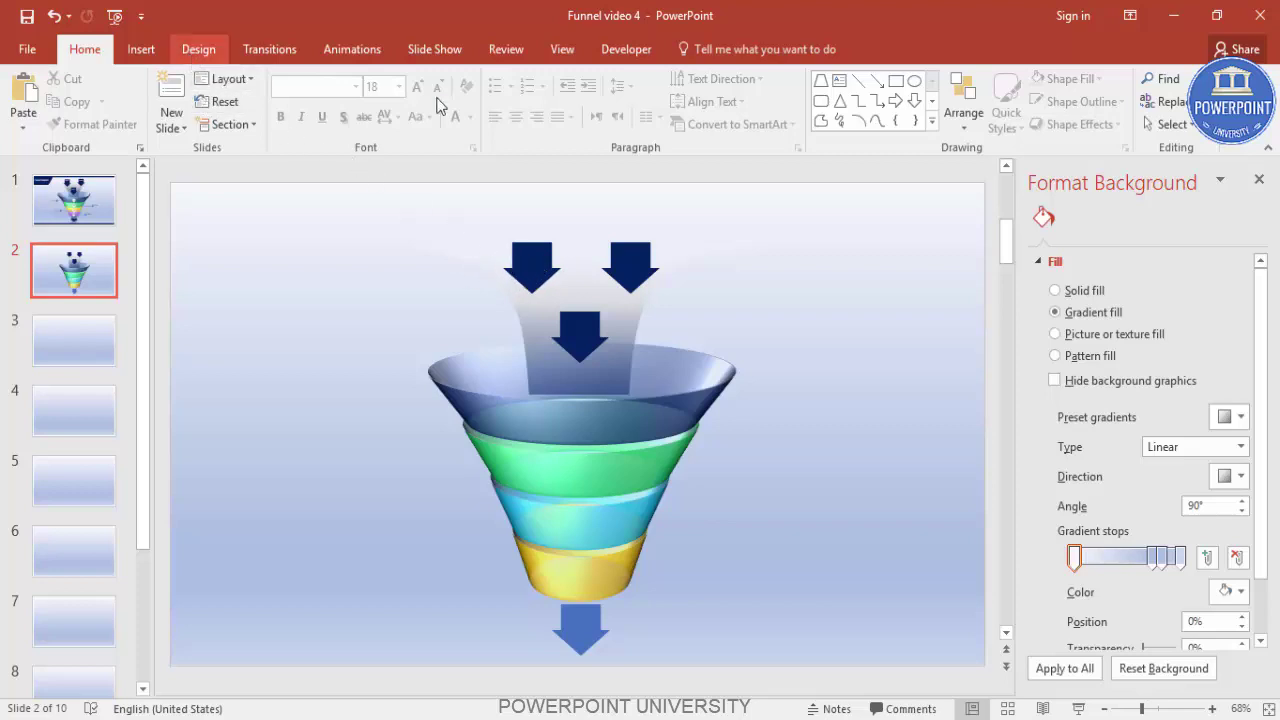
# Step: Draw a text box left of the funnel and type 'Project 1'
pyautogui.click(147, 54)
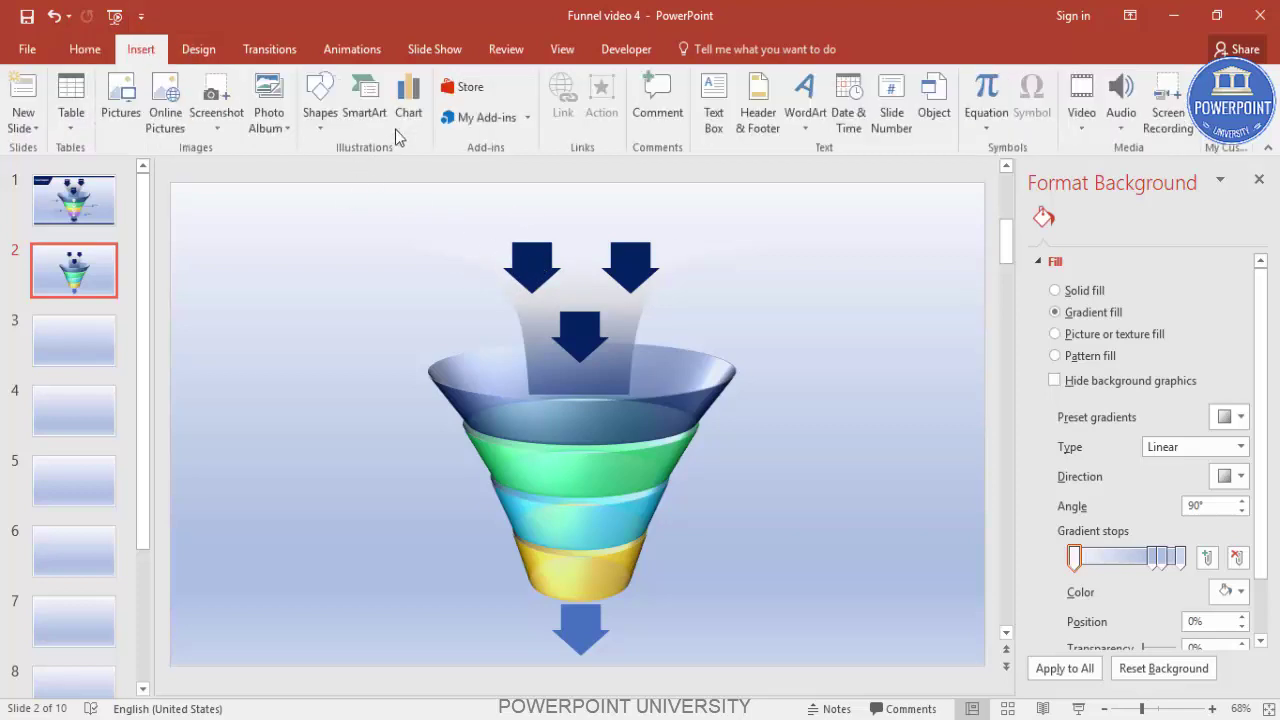
pyautogui.click(320, 122)
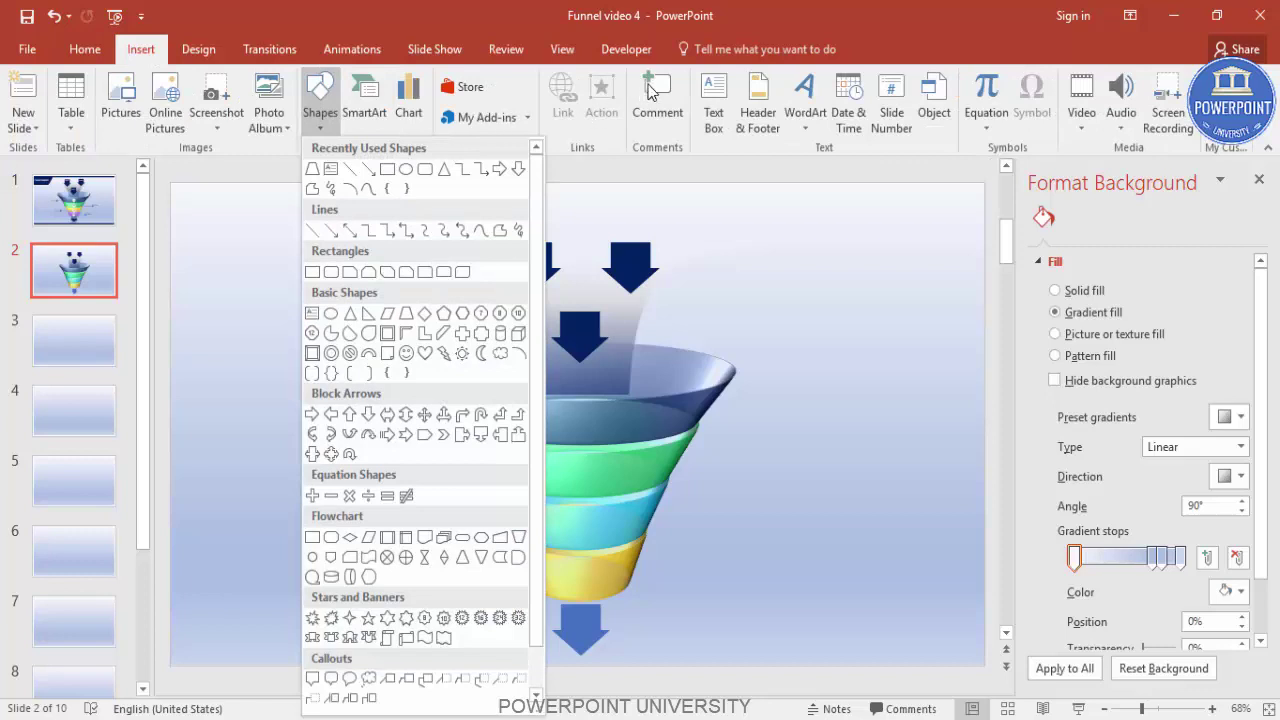
pyautogui.click(708, 92)
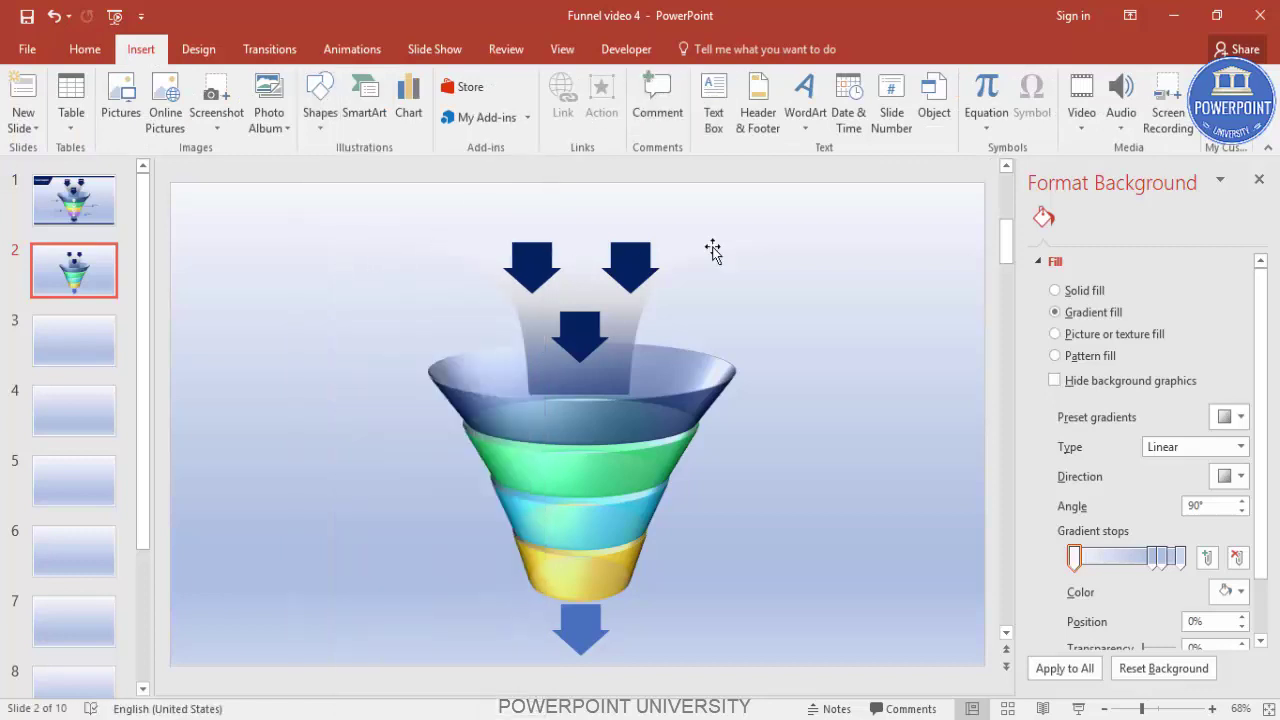
pyautogui.click(713, 100)
pyautogui.moveTo(295, 262); pyautogui.dragTo(399, 324)
pyautogui.write('Project 1')
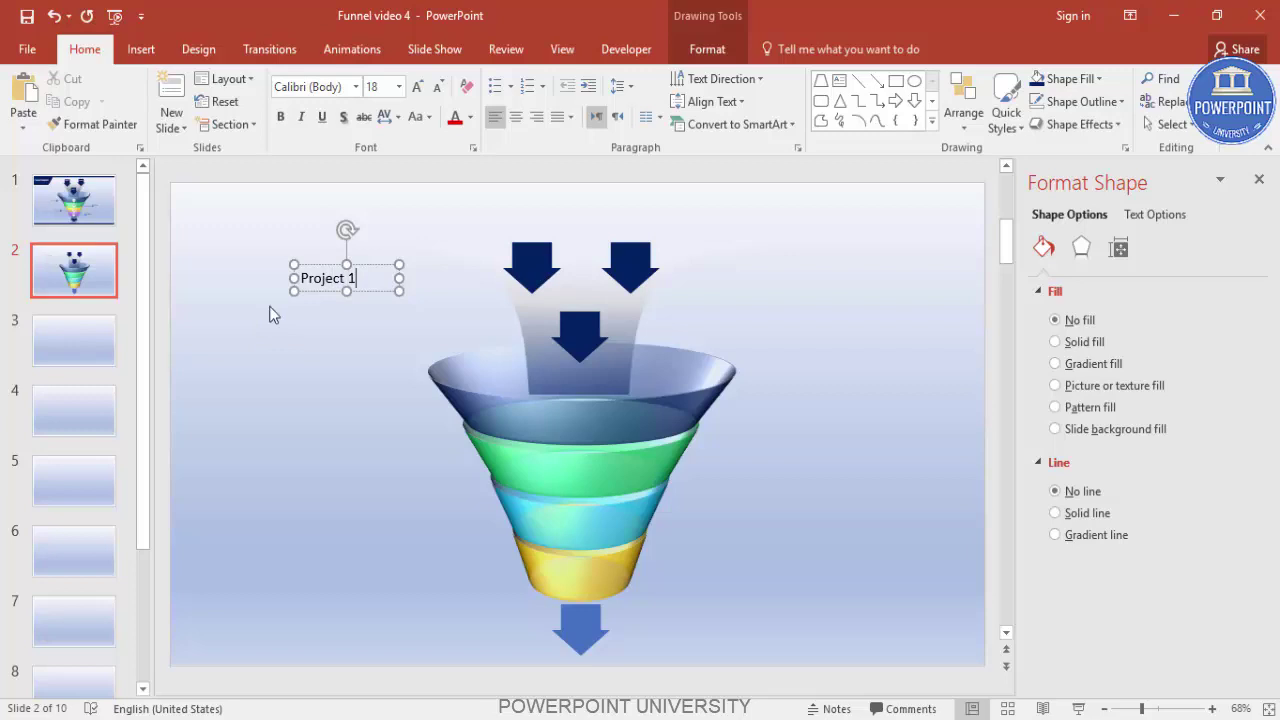
# Step: Make the Project 1 text white at 10.5 pt and place it on the top-left arrow
pyautogui.moveTo(399, 278); pyautogui.dragTo(559, 248)
pyautogui.click(439, 88)
pyautogui.click(439, 88)
pyautogui.click(473, 120)
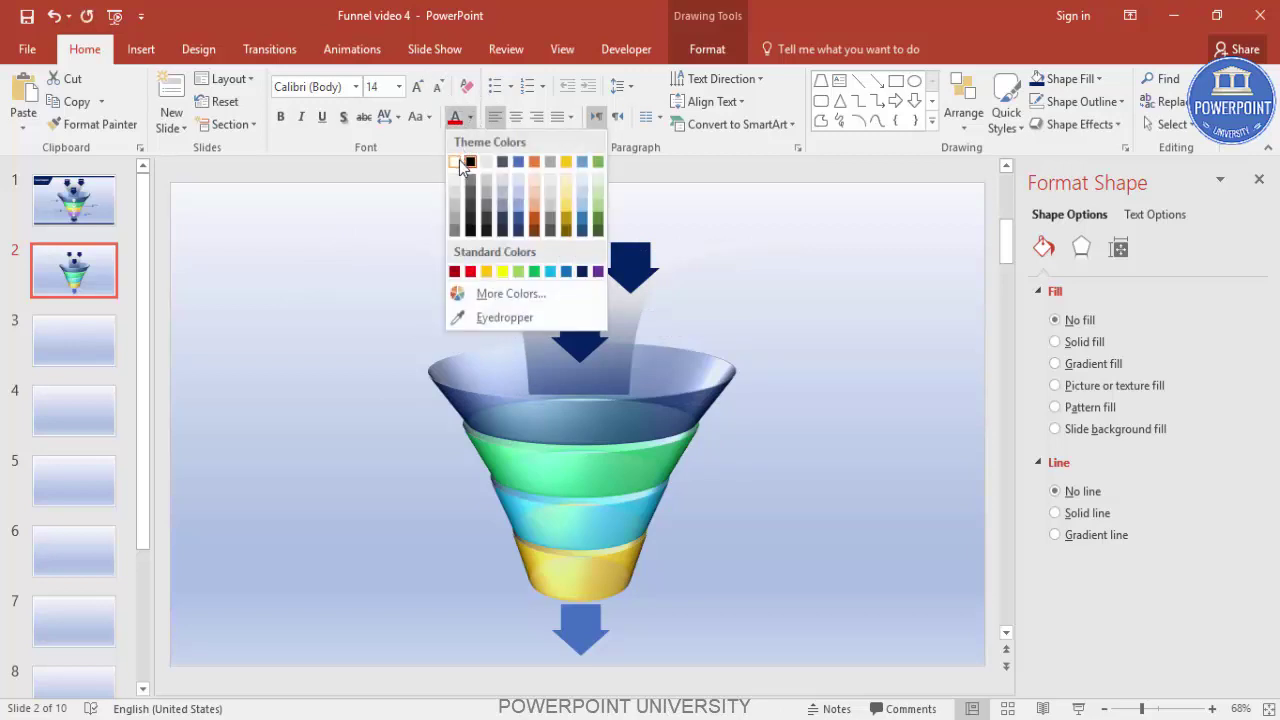
pyautogui.click(458, 156)
pyautogui.click(439, 88)
pyautogui.click(439, 88)
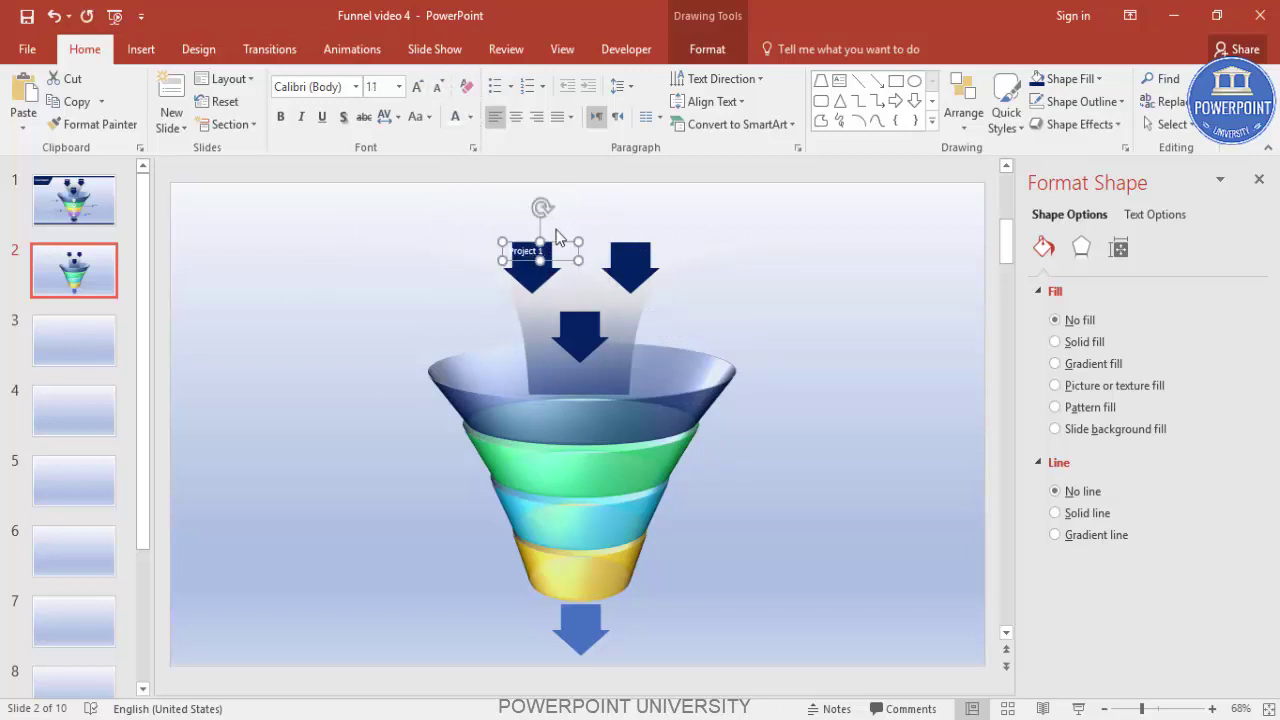
pyautogui.moveTo(564, 258)
pyautogui.mouseDown()
pyautogui.moveTo(508, 261)
pyautogui.moveTo(562, 260)
pyautogui.mouseUp()
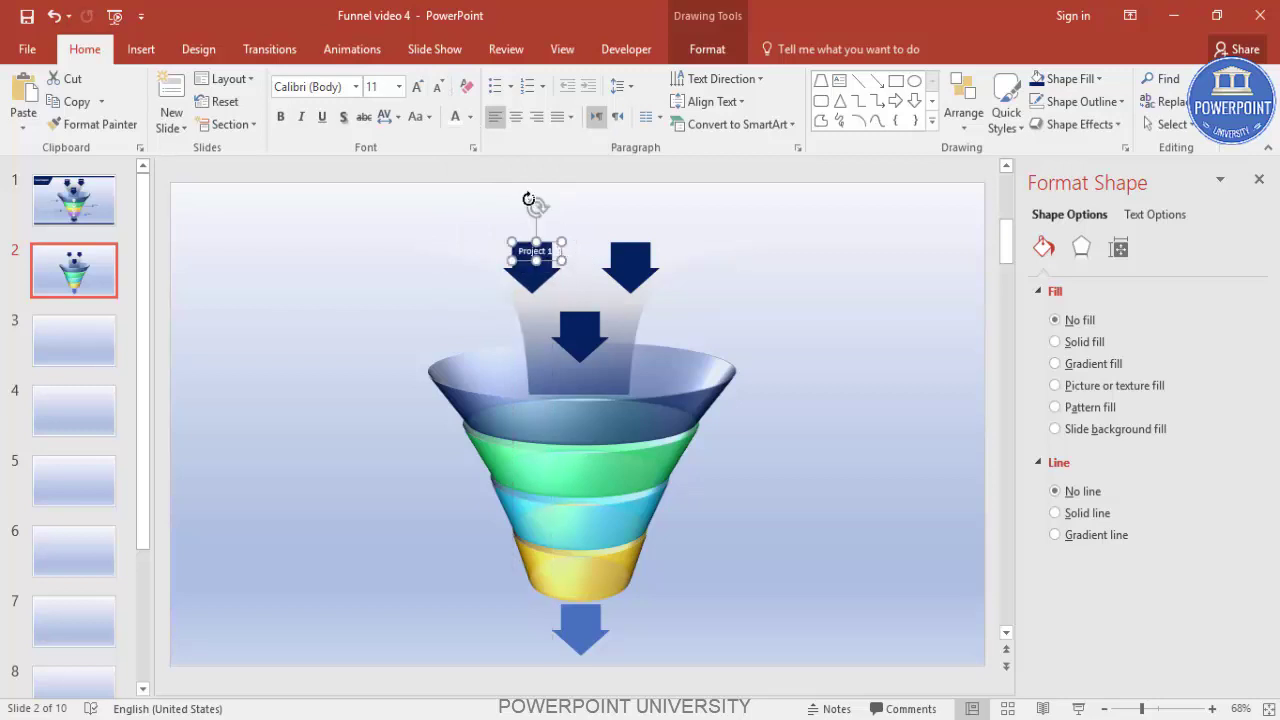
pyautogui.click(437, 86)
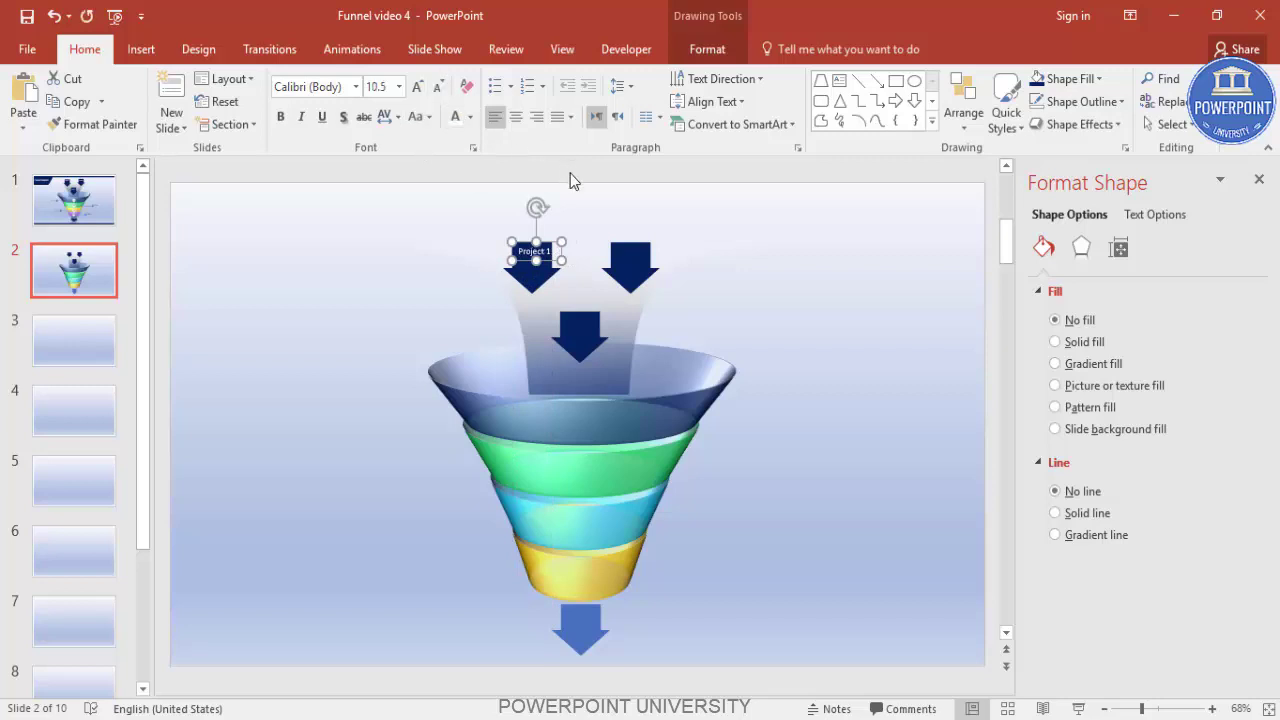
pyautogui.click(338, 325)
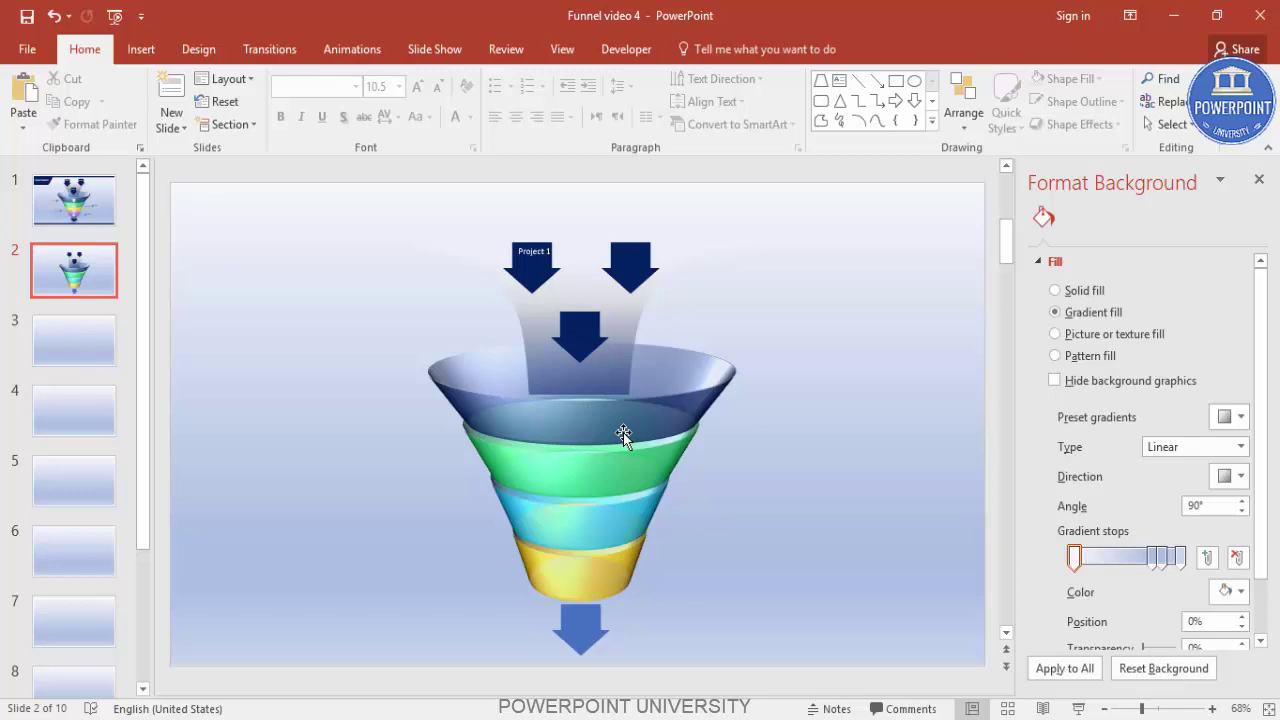
pyautogui.click(580, 331)
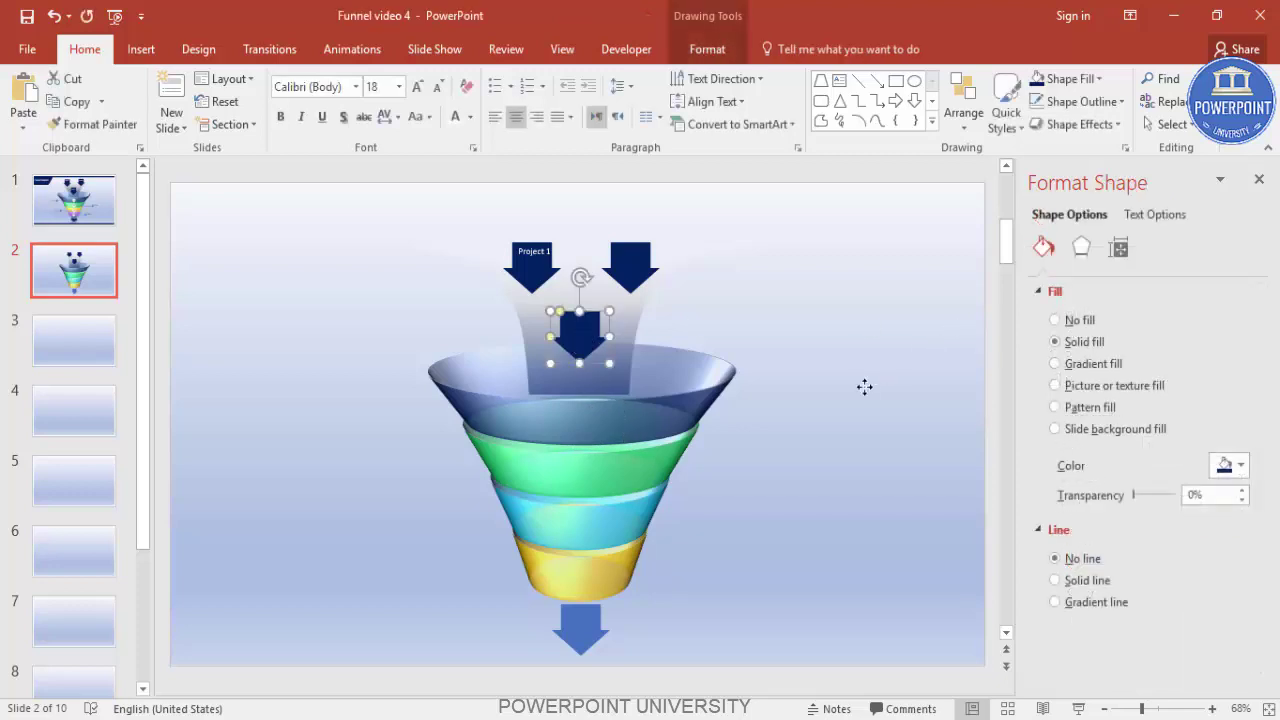
pyautogui.moveTo(588, 338); pyautogui.dragTo(583, 531)
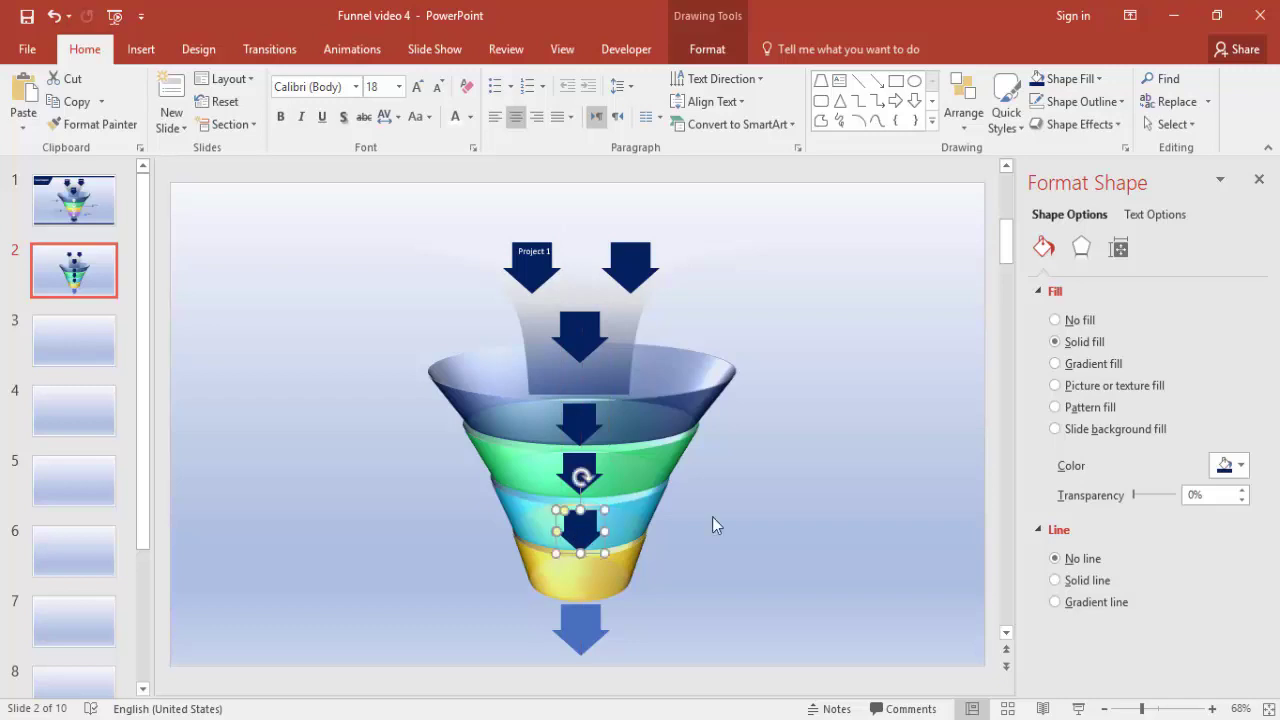
pyautogui.hotkey('ctrl', 'd')
pyautogui.moveTo(578, 589); pyautogui.dragTo(583, 582)
pyautogui.click(770, 519)
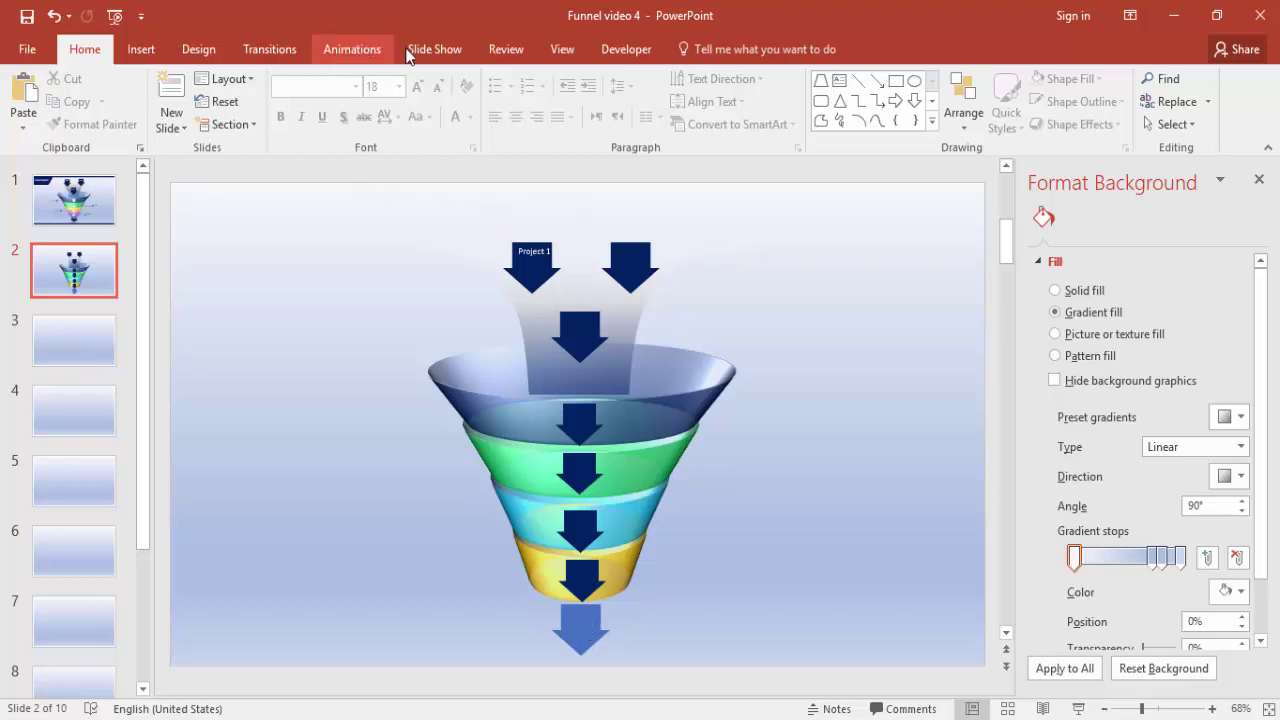
# Step: Add a text box reading '75%' with white, smaller font
pyautogui.click(141, 49)
pyautogui.click(713, 110)
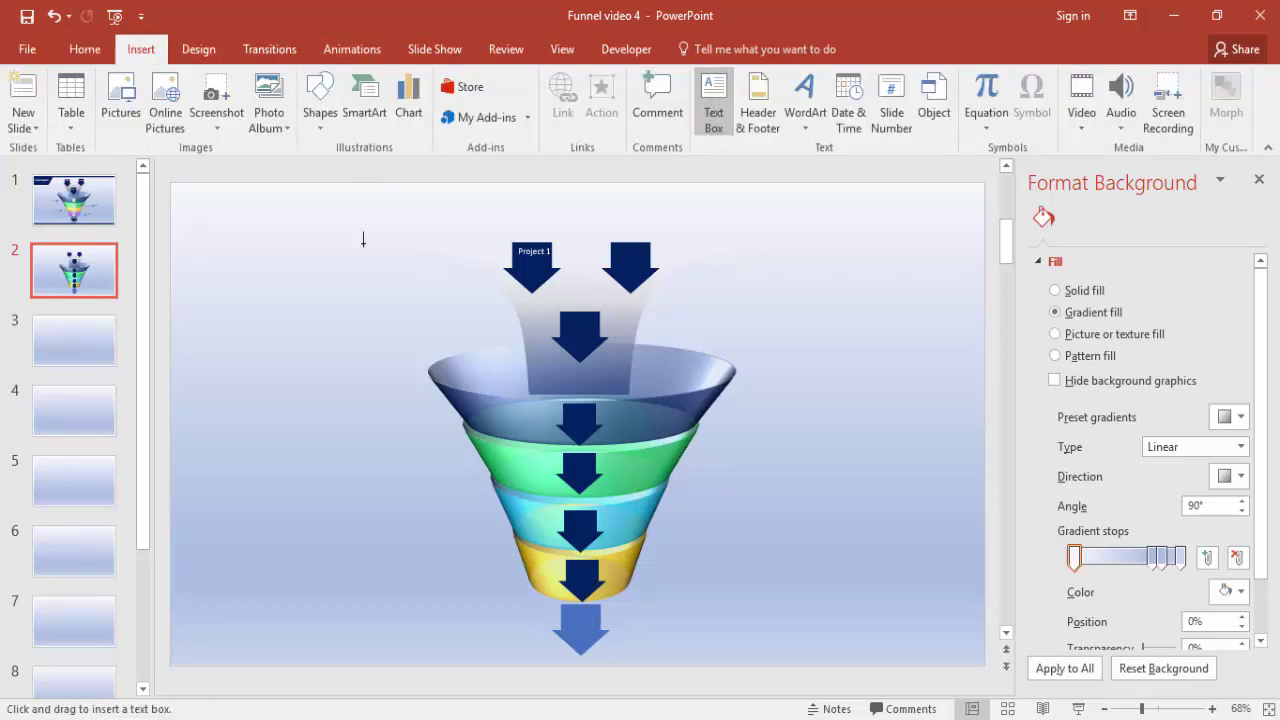
pyautogui.moveTo(237, 278); pyautogui.dragTo(301, 308)
pyautogui.write('75%')
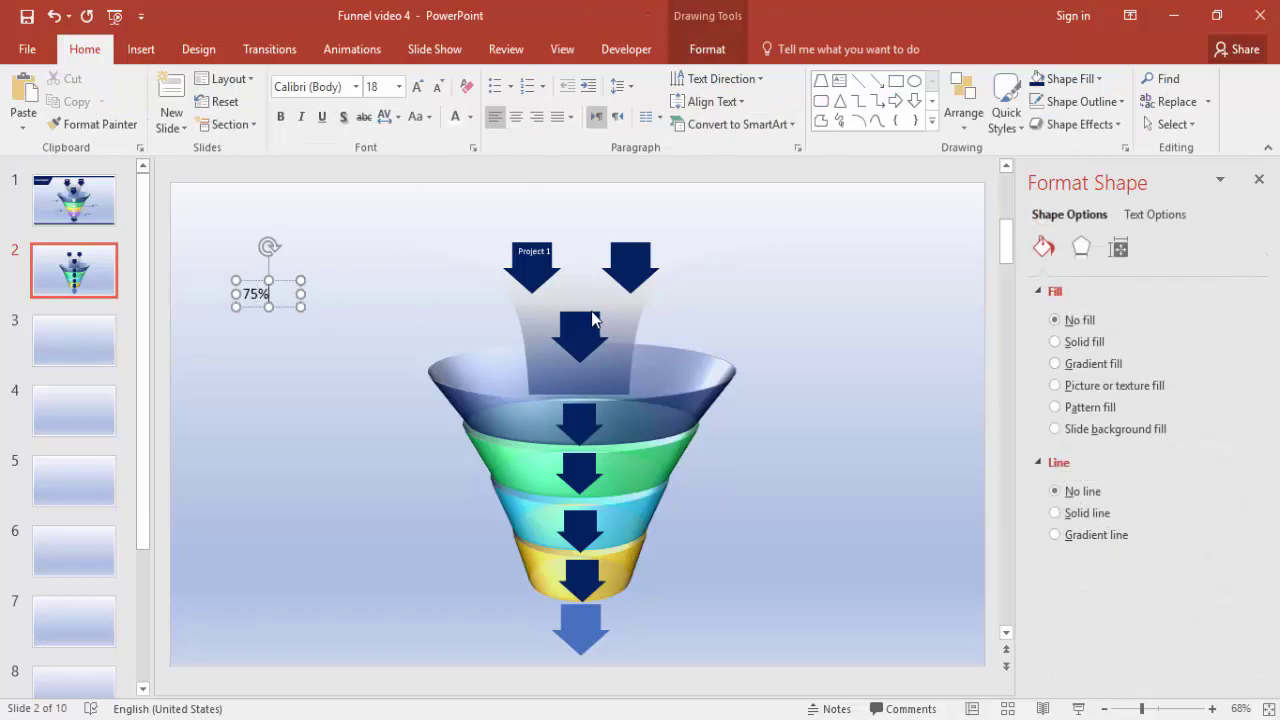
pyautogui.press('Escape')
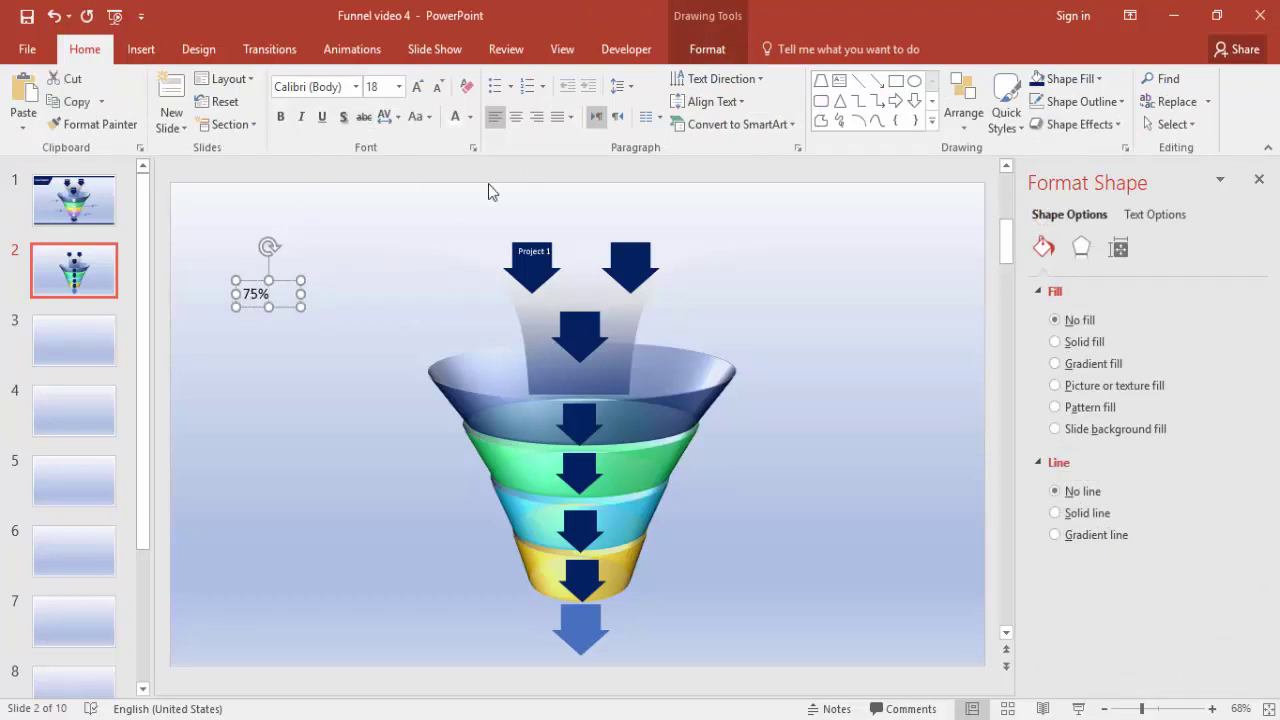
pyautogui.click(465, 124)
pyautogui.click(438, 90)
pyautogui.click(438, 90)
pyautogui.click(438, 91)
pyautogui.click(438, 92)
# Step: Move the label onto the top funnel arrow and centre it as the 25% label
pyautogui.click(300, 303)
pyautogui.click(264, 285)
pyautogui.press('Escape')
pyautogui.moveTo(396, 357); pyautogui.dragTo(591, 415)
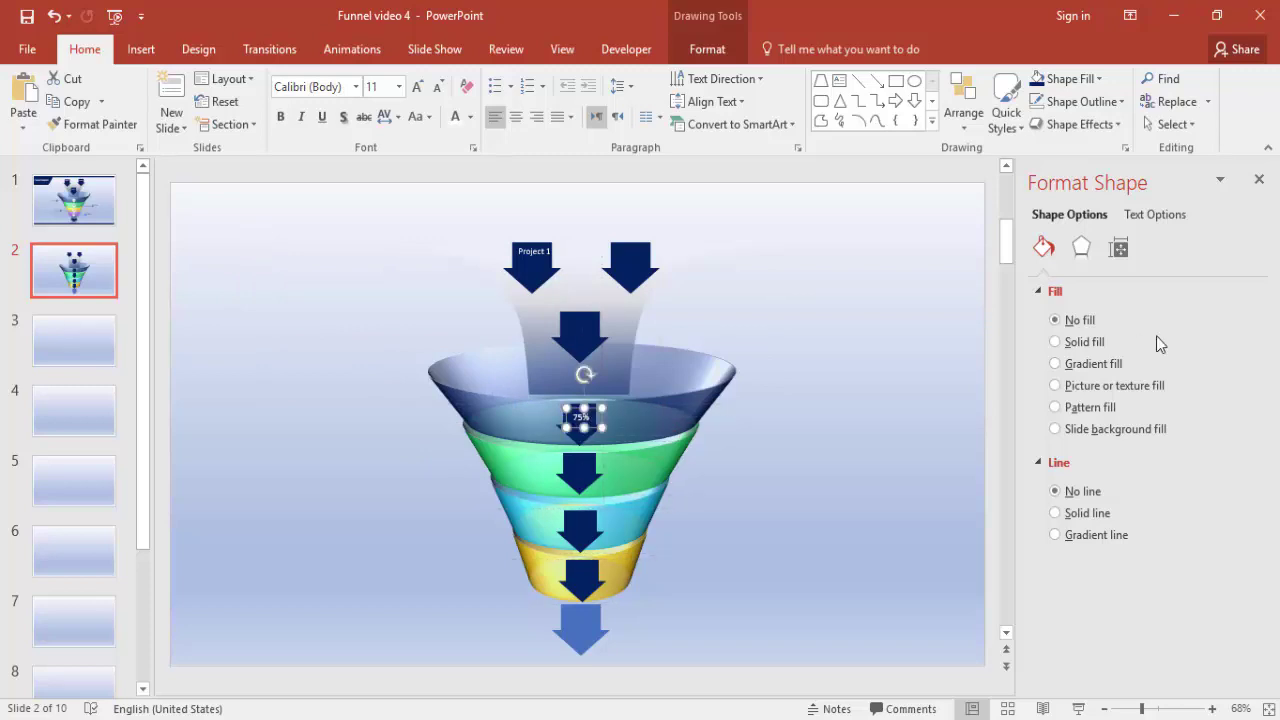
pyautogui.click(583, 417)
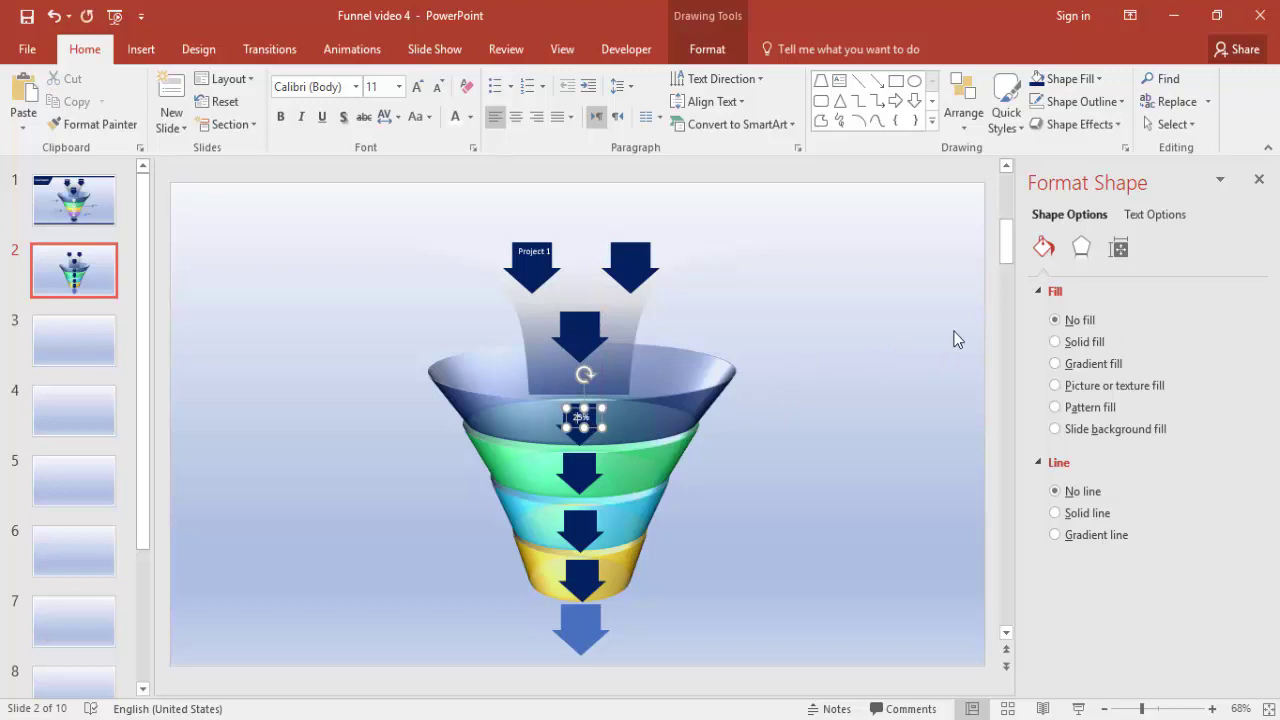
pyautogui.click(602, 420)
pyautogui.moveTo(586, 438); pyautogui.dragTo(591, 478)
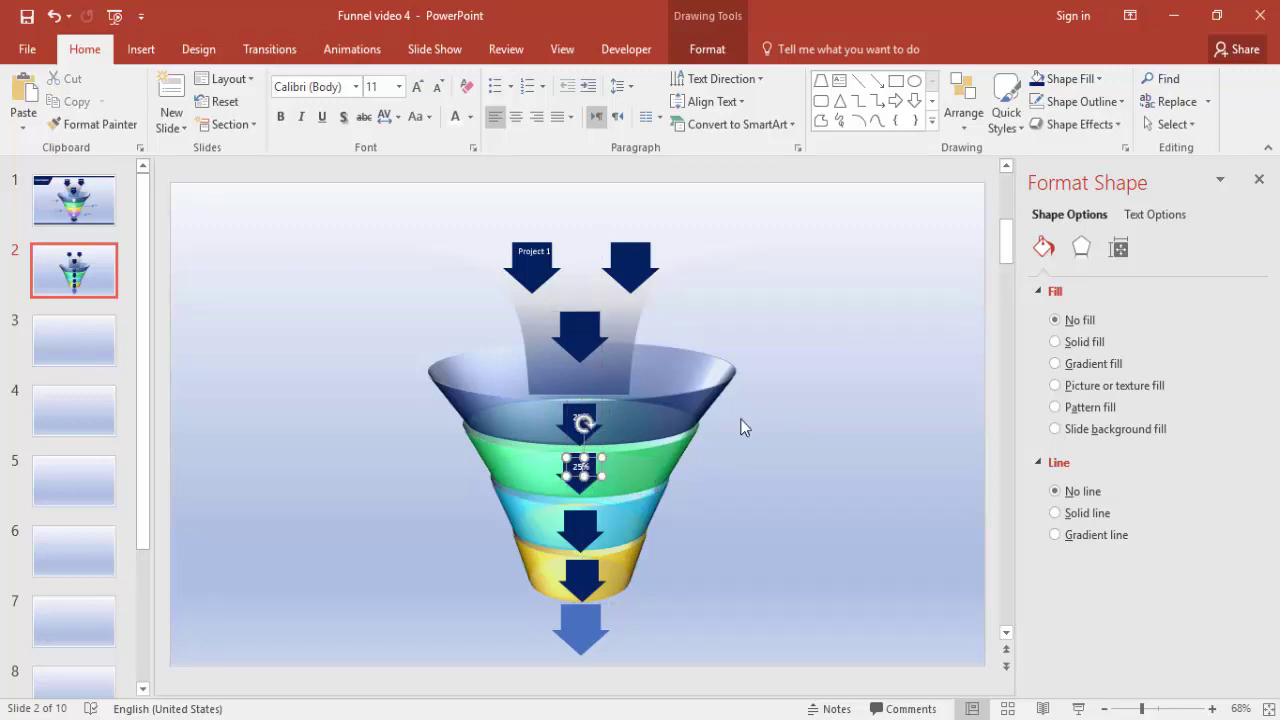
# Step: Copy the label onto the lower arrows and edit the copies to 50%, 75% and 100%
pyautogui.write('5')
pyautogui.moveTo(585, 468); pyautogui.dragTo(594, 532)
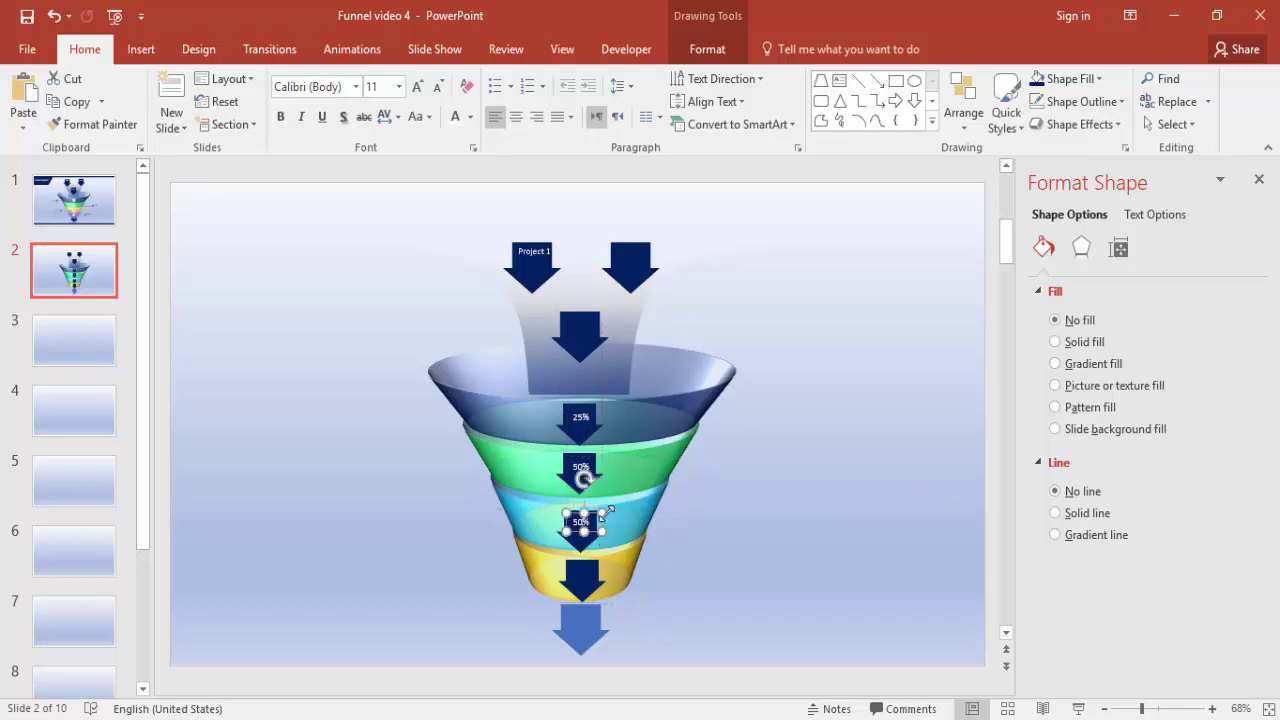
pyautogui.press('BackSpace')
pyautogui.press('BackSpace')
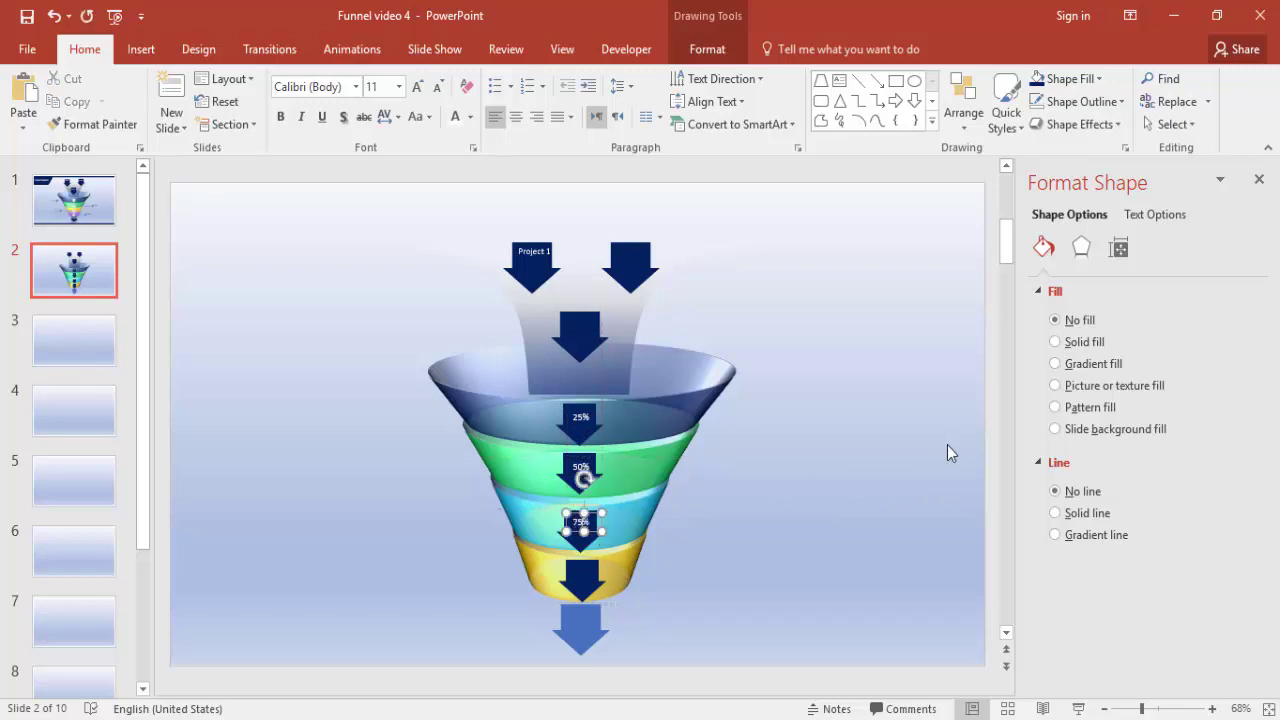
pyautogui.click(592, 535)
pyautogui.hotkey('ctrl', 'd')
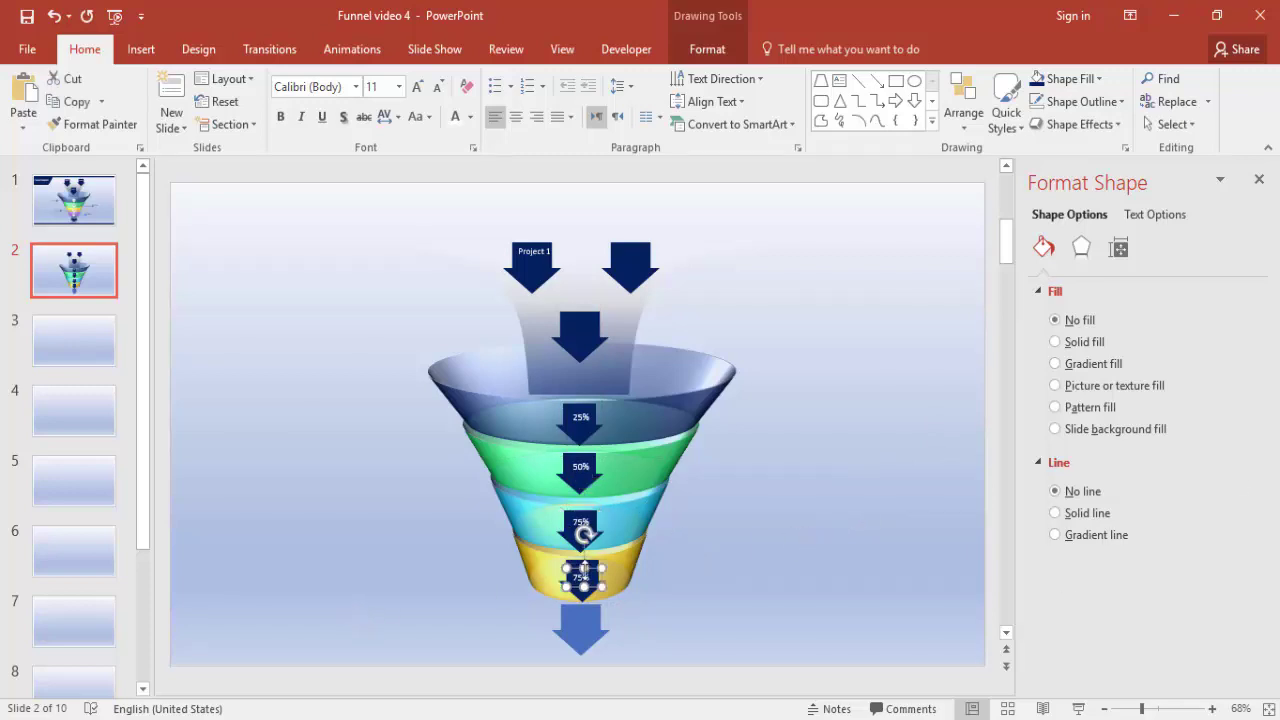
pyautogui.moveTo(593, 568); pyautogui.dragTo(592, 562)
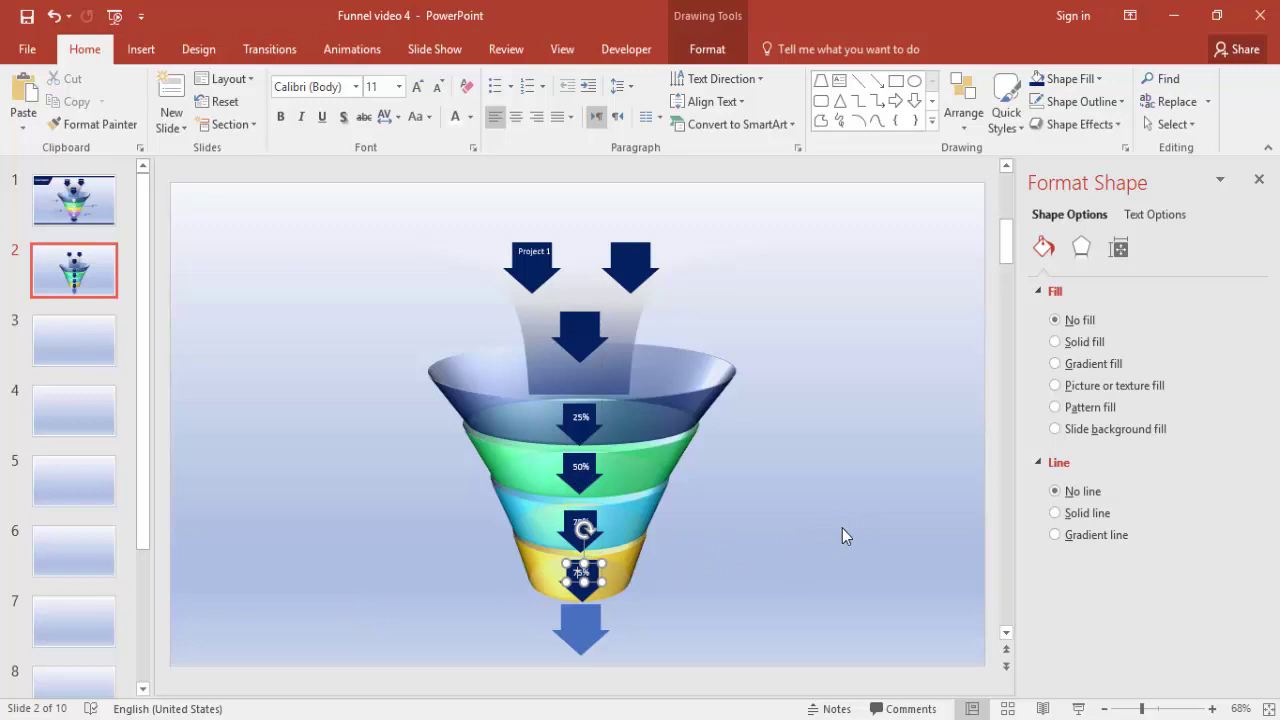
pyautogui.press('BackSpace')
pyautogui.press('BackSpace')
pyautogui.click(901, 452)
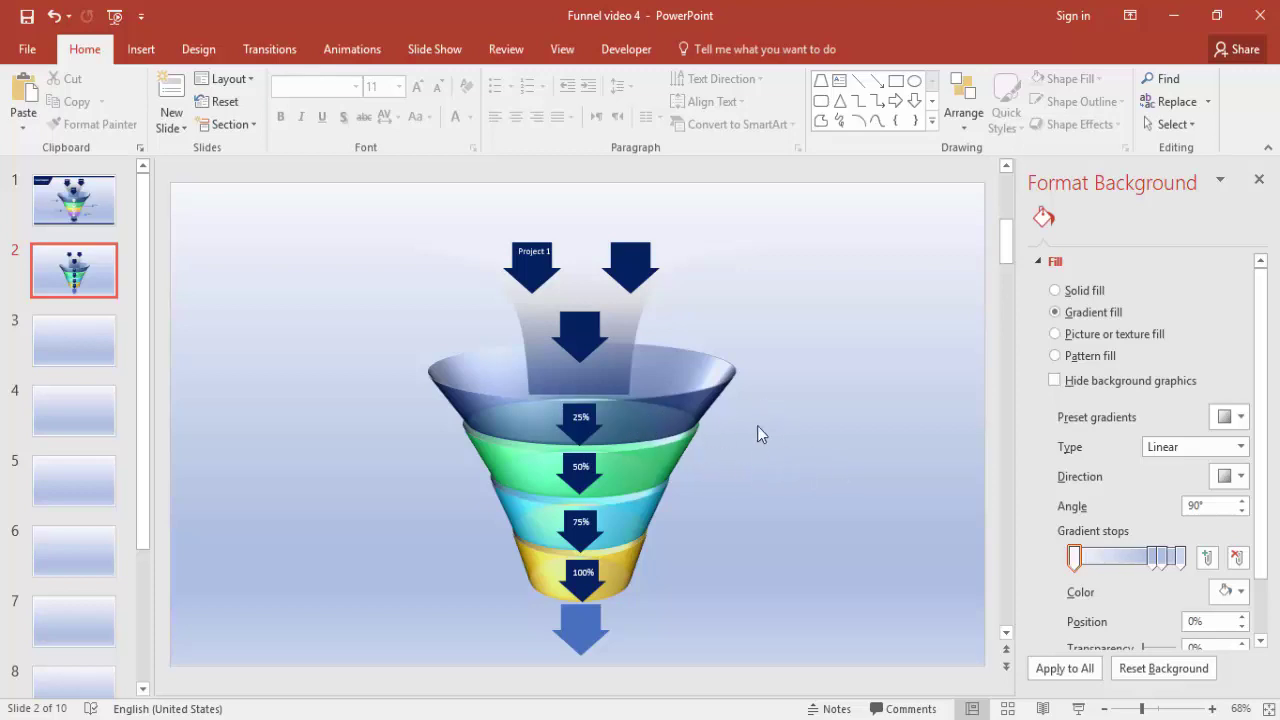
# Step: Draw a straight line leftward from the funnel's top band and give its end an Oval dot
pyautogui.click(145, 58)
pyautogui.click(321, 122)
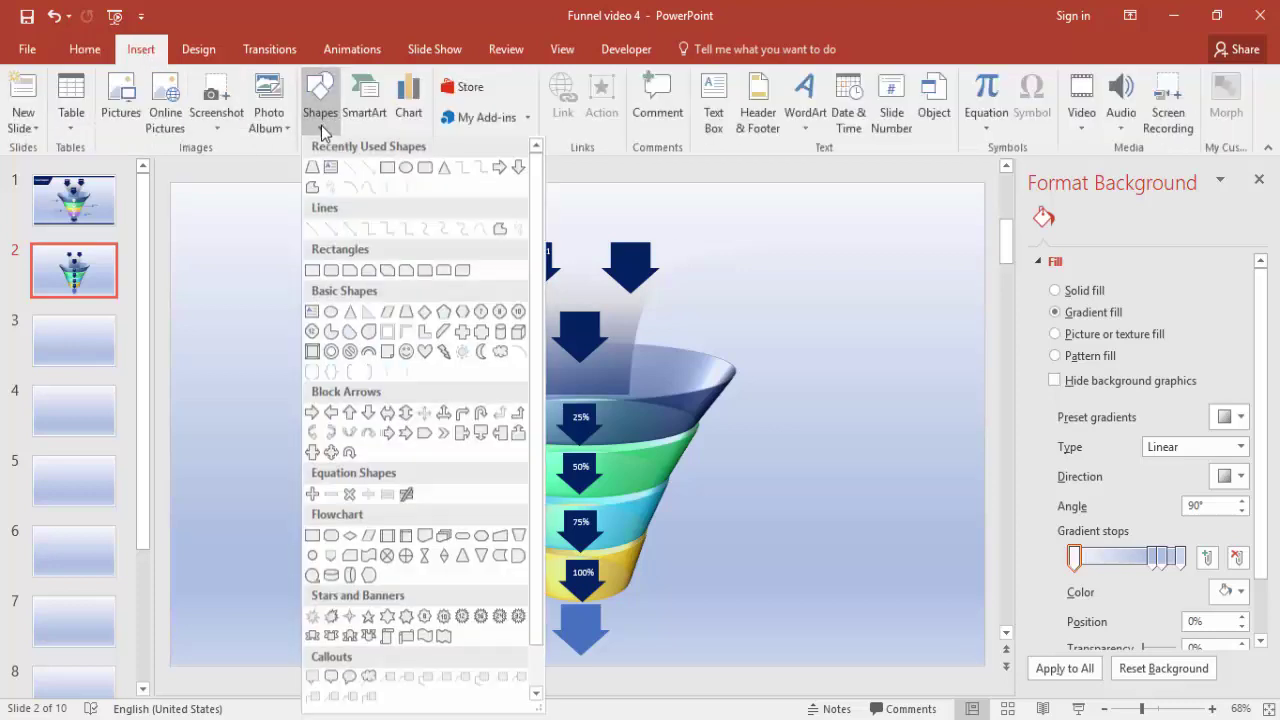
pyautogui.click(351, 178)
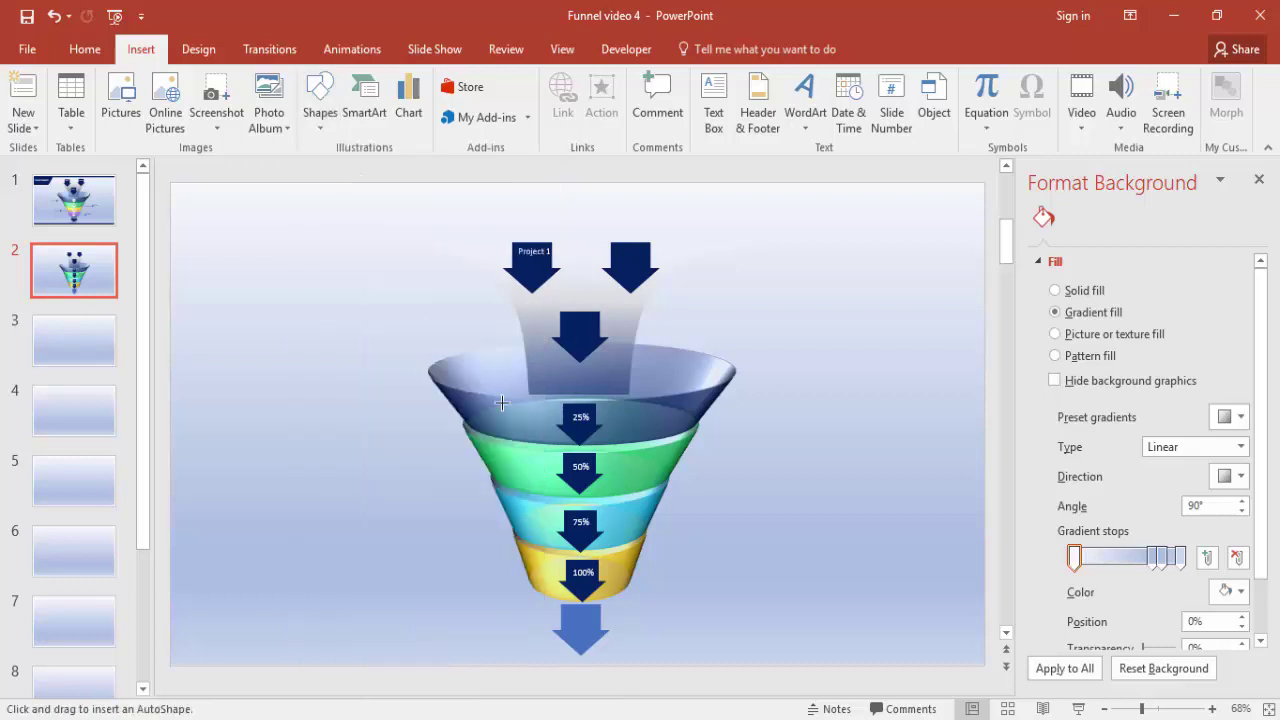
pyautogui.moveTo(463, 418); pyautogui.dragTo(327, 417)
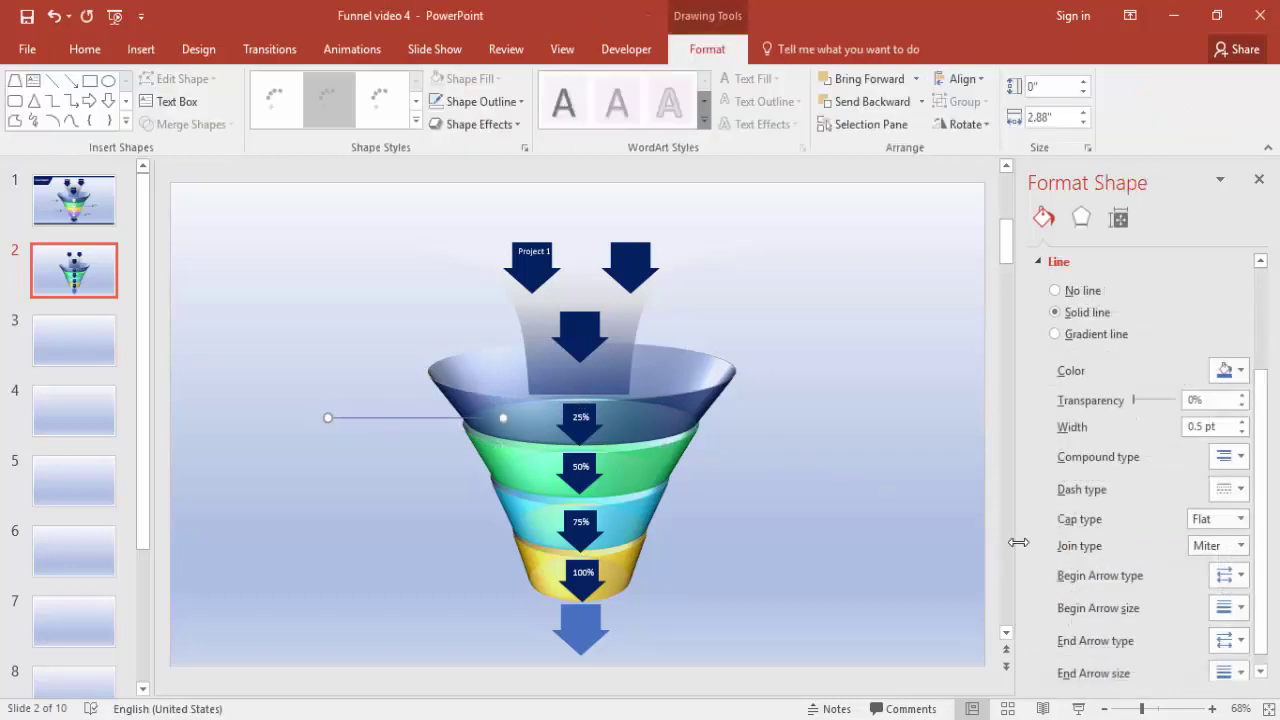
pyautogui.click(1249, 639)
pyautogui.click(1261, 609)
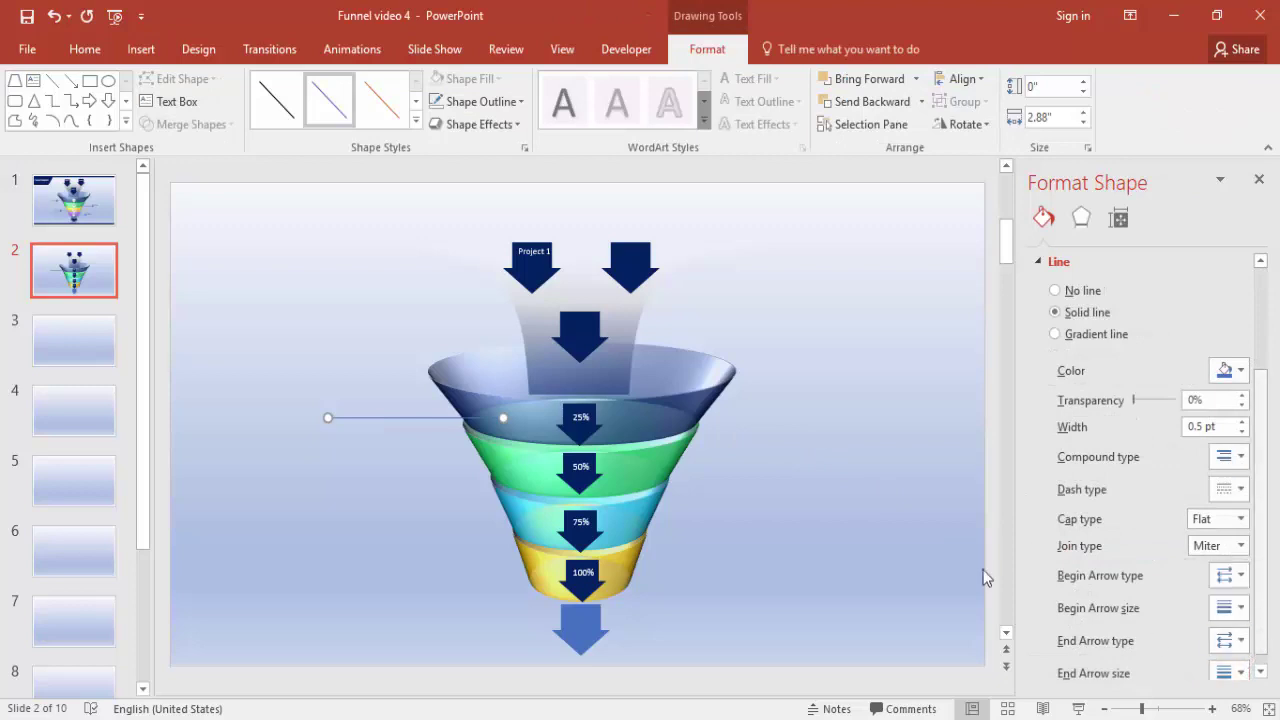
pyautogui.click(863, 515)
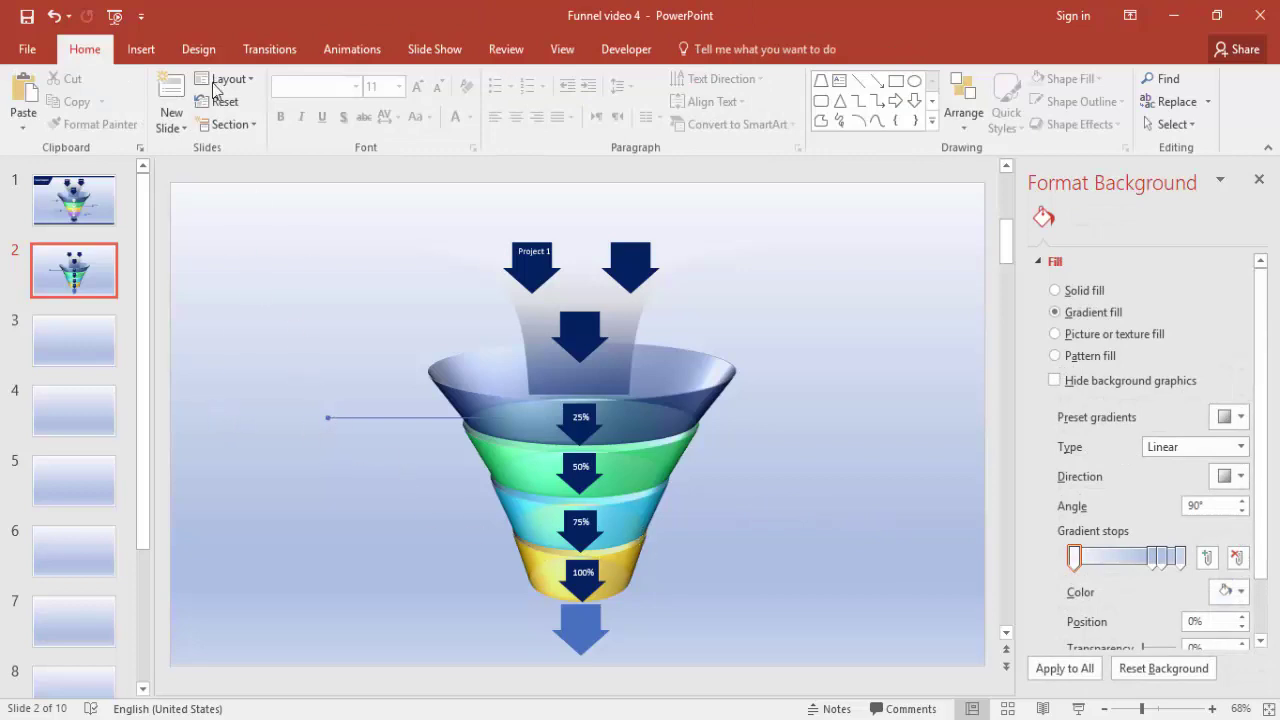
# Step: Add a 'Stage 1' text box at the callout line's left end and color it Dark Blue
pyautogui.click(140, 49)
pyautogui.click(713, 100)
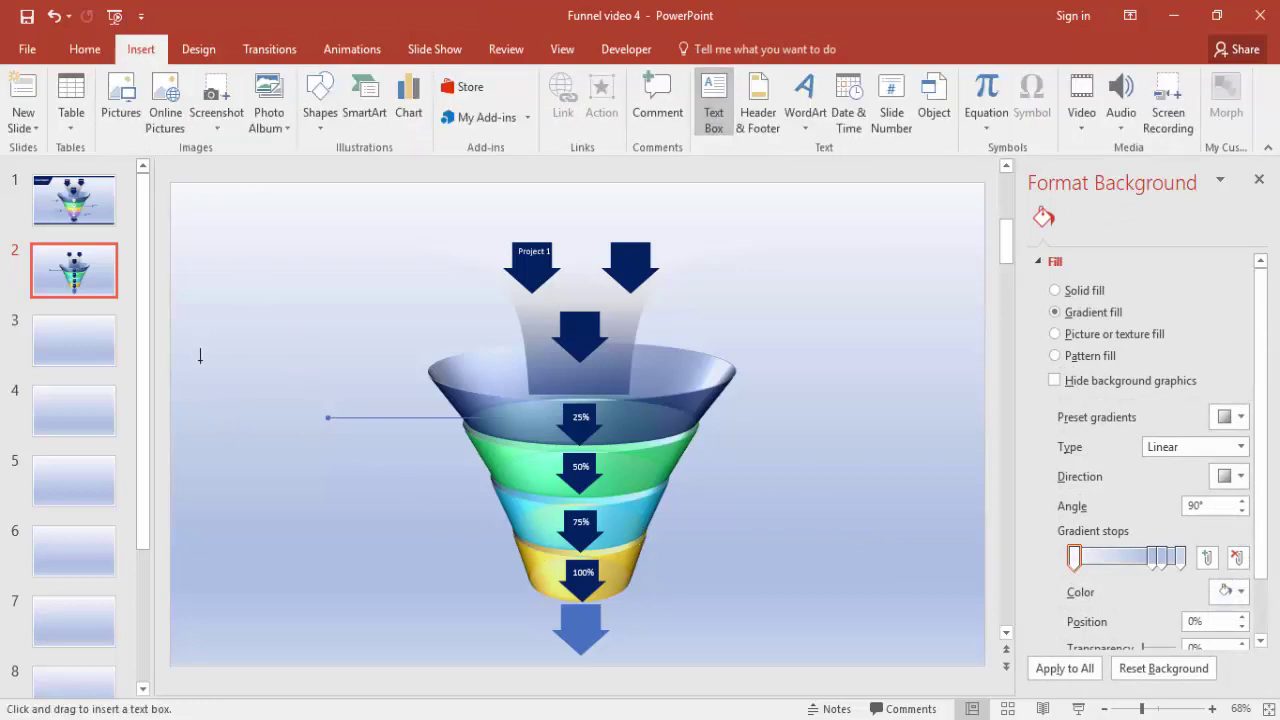
pyautogui.moveTo(214, 401); pyautogui.dragTo(317, 441)
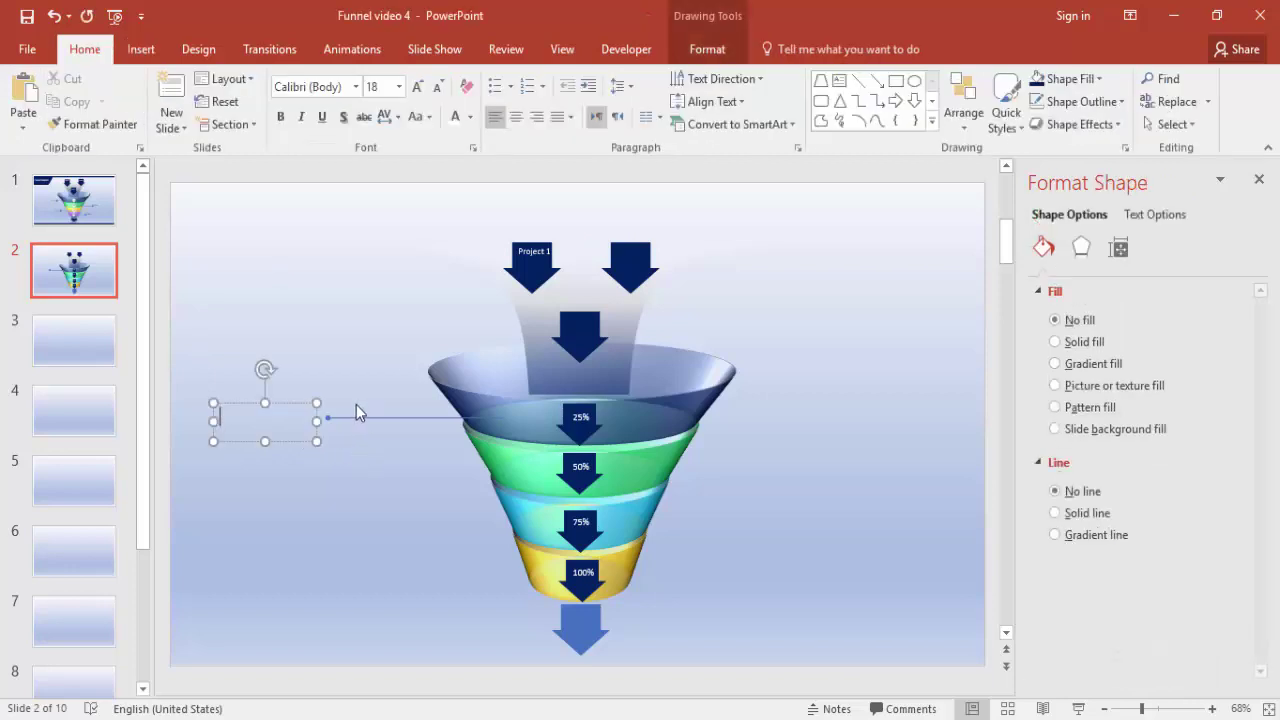
pyautogui.write('Stage ')
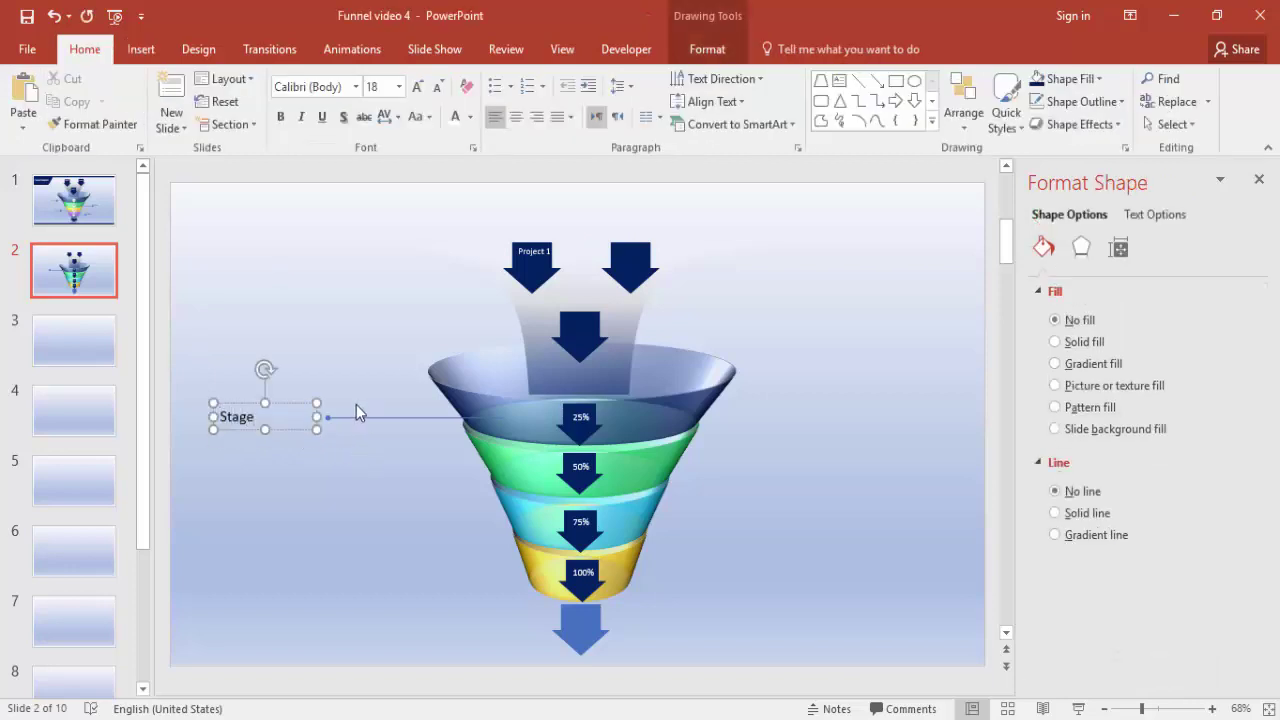
pyautogui.write('1')
pyautogui.click(301, 408)
pyautogui.click(470, 117)
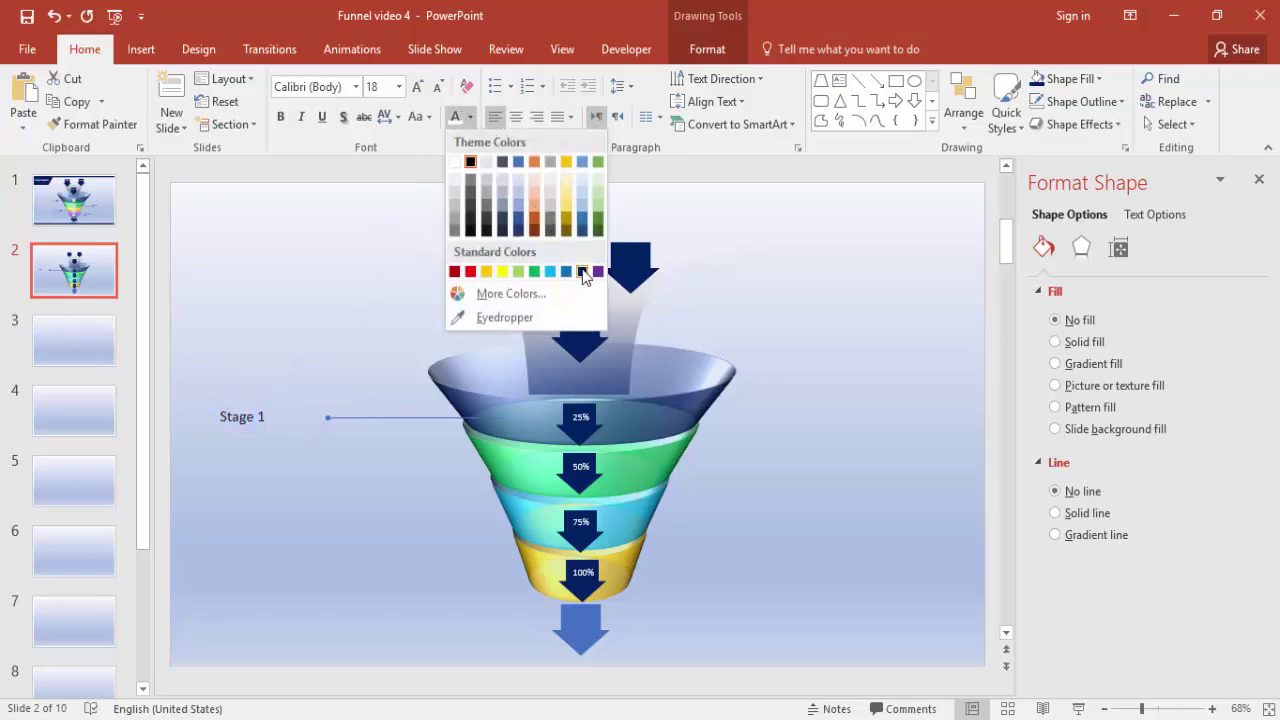
pyautogui.click(585, 271)
# Step: Align Stage 1 against the line end and copy the callout line to the green band
pyautogui.moveTo(291, 404); pyautogui.dragTo(329, 406)
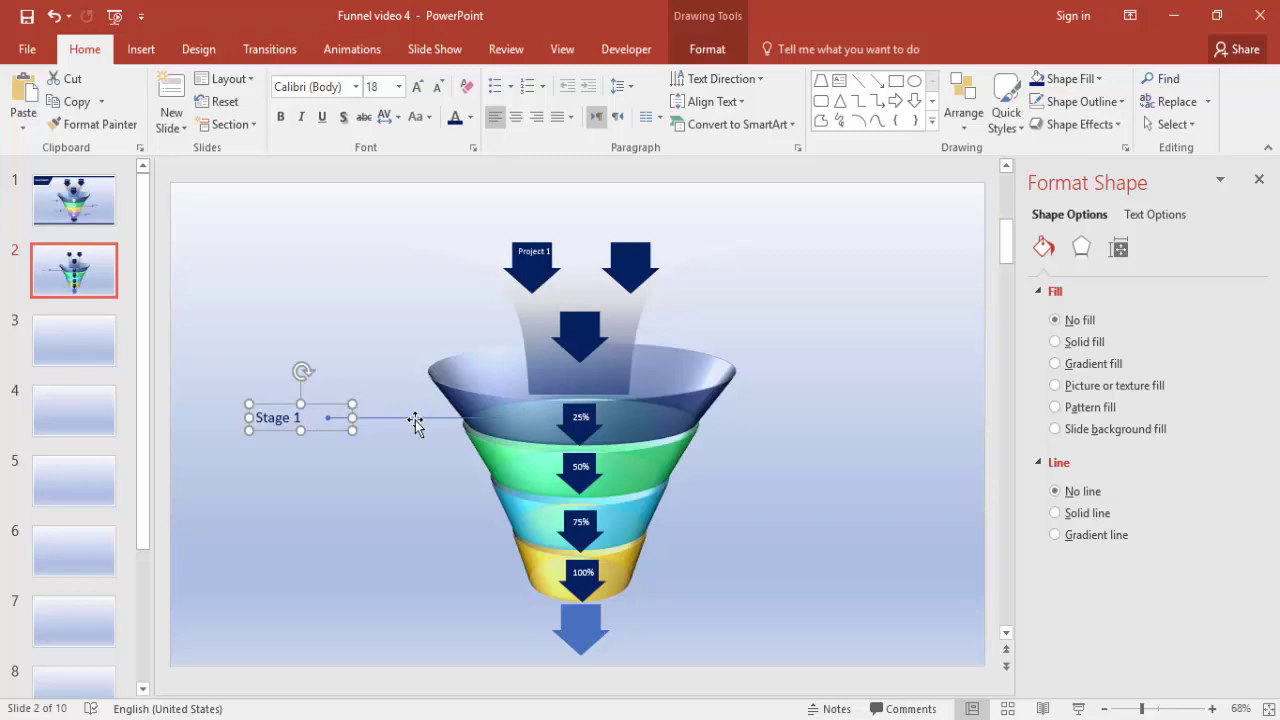
pyautogui.click(423, 418)
pyautogui.moveTo(468, 442); pyautogui.dragTo(760, 464)
# Step: Flip the copied callout line horizontally and shorten it
pyautogui.click(708, 48)
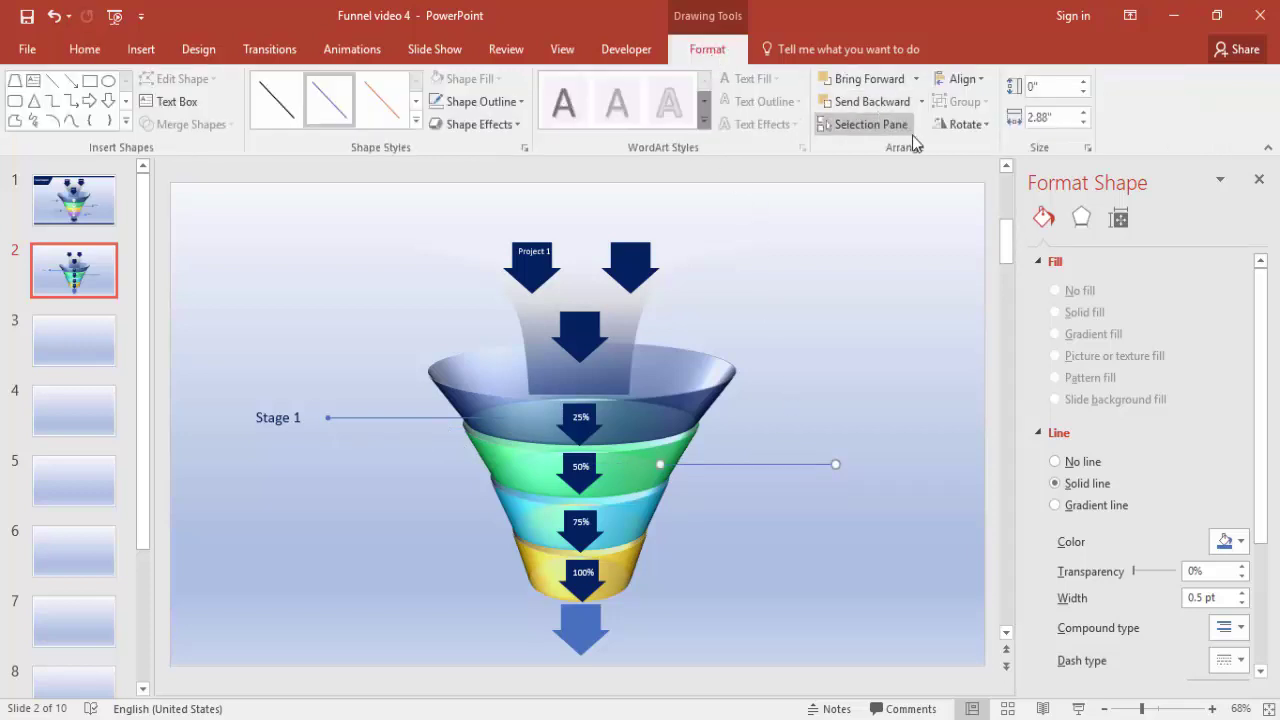
pyautogui.click(962, 124)
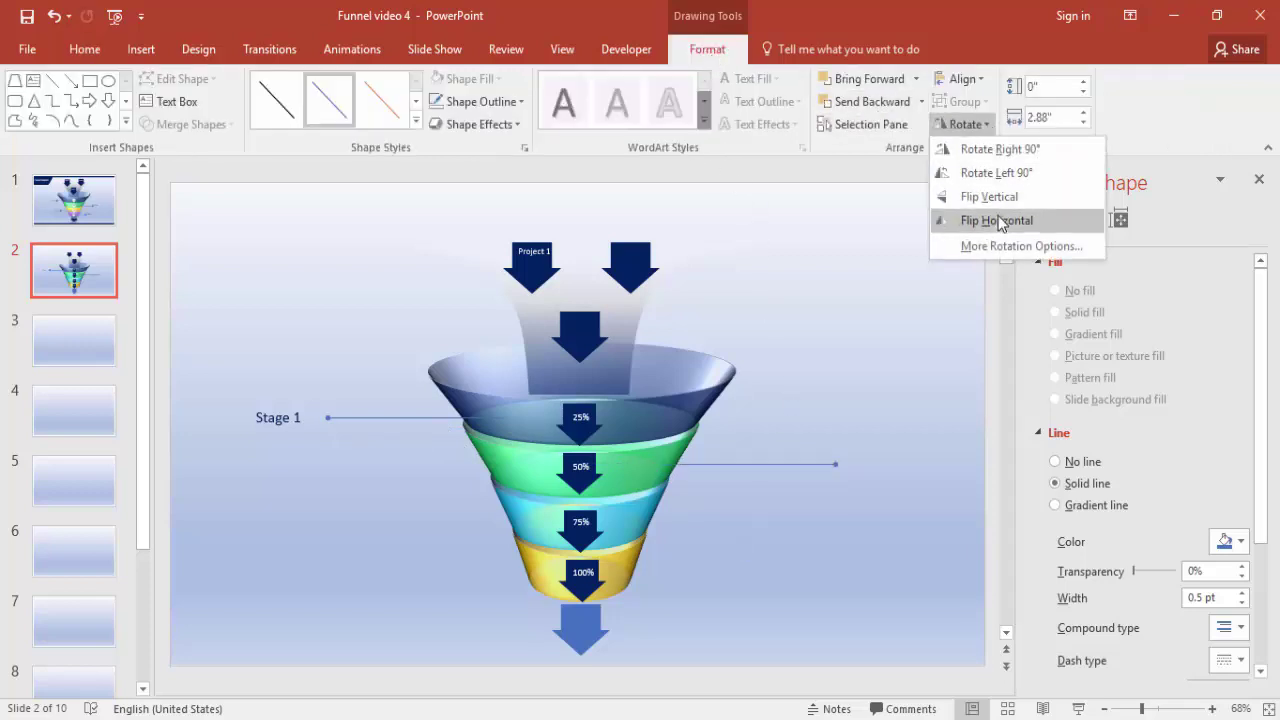
pyautogui.click(1001, 221)
pyautogui.moveTo(830, 462); pyautogui.dragTo(793, 464)
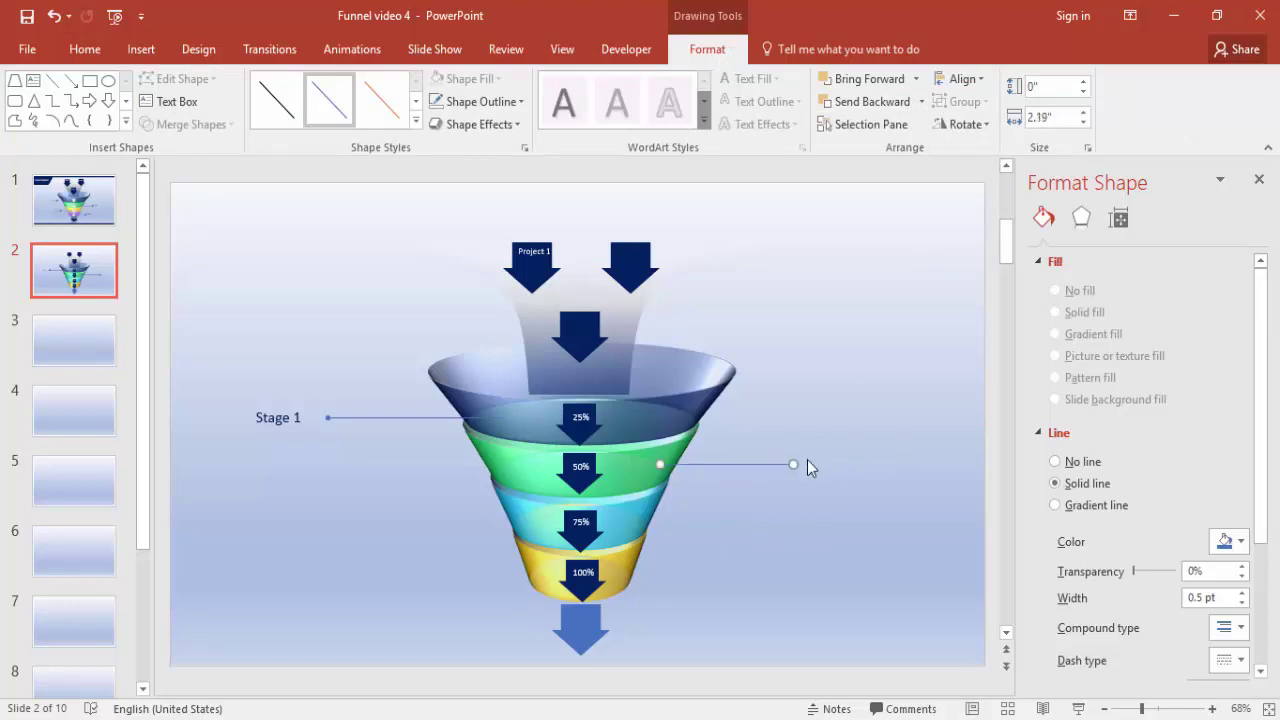
# Step: Duplicate the Stage 1 label onto the right line's end for Stage 2
pyautogui.click(315, 416)
pyautogui.hotkey('ctrl', 'd')
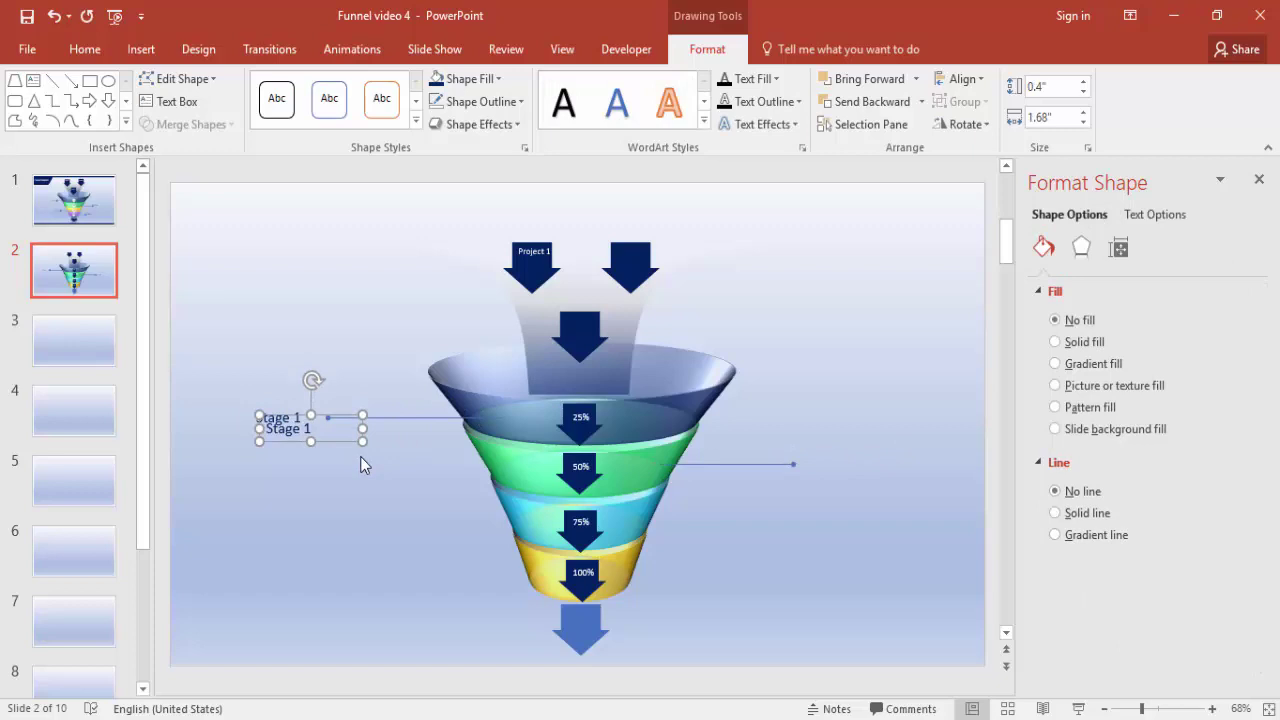
pyautogui.moveTo(346, 445); pyautogui.dragTo(886, 471)
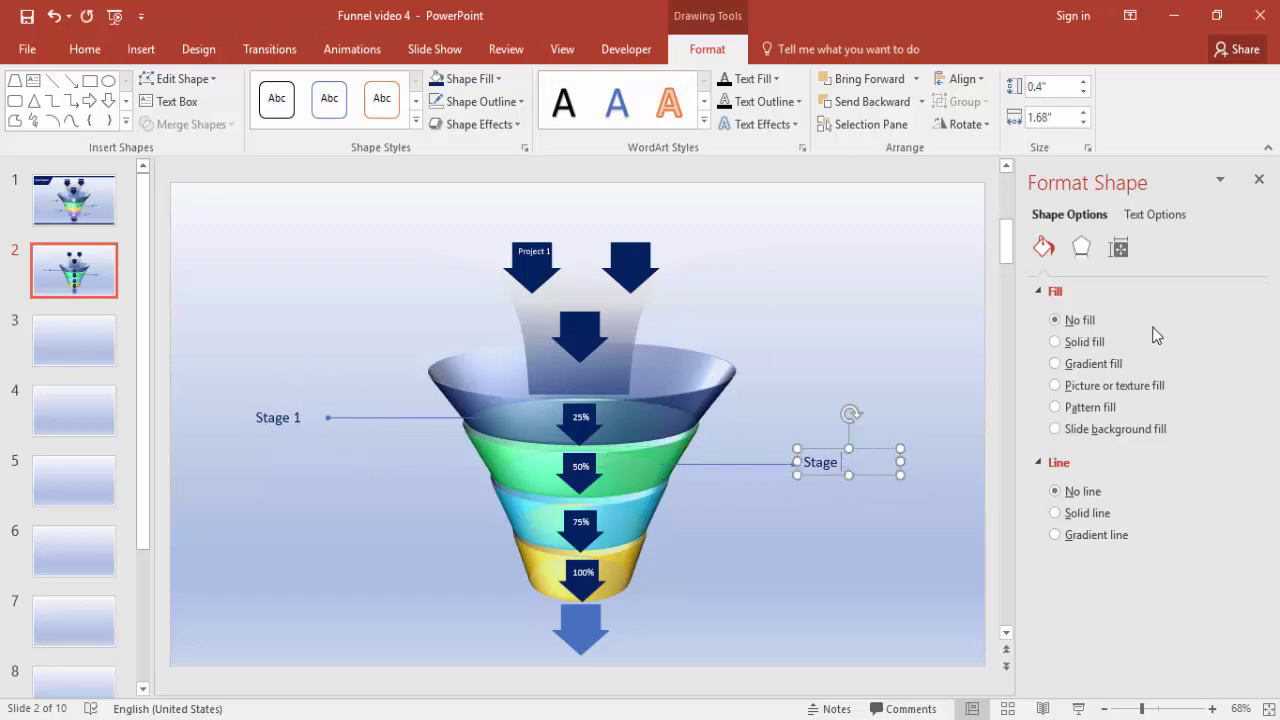
# Step: Duplicate the Stage 1 label and line to the cyan band and relabel it 'Stage 3'
pyautogui.click(286, 417)
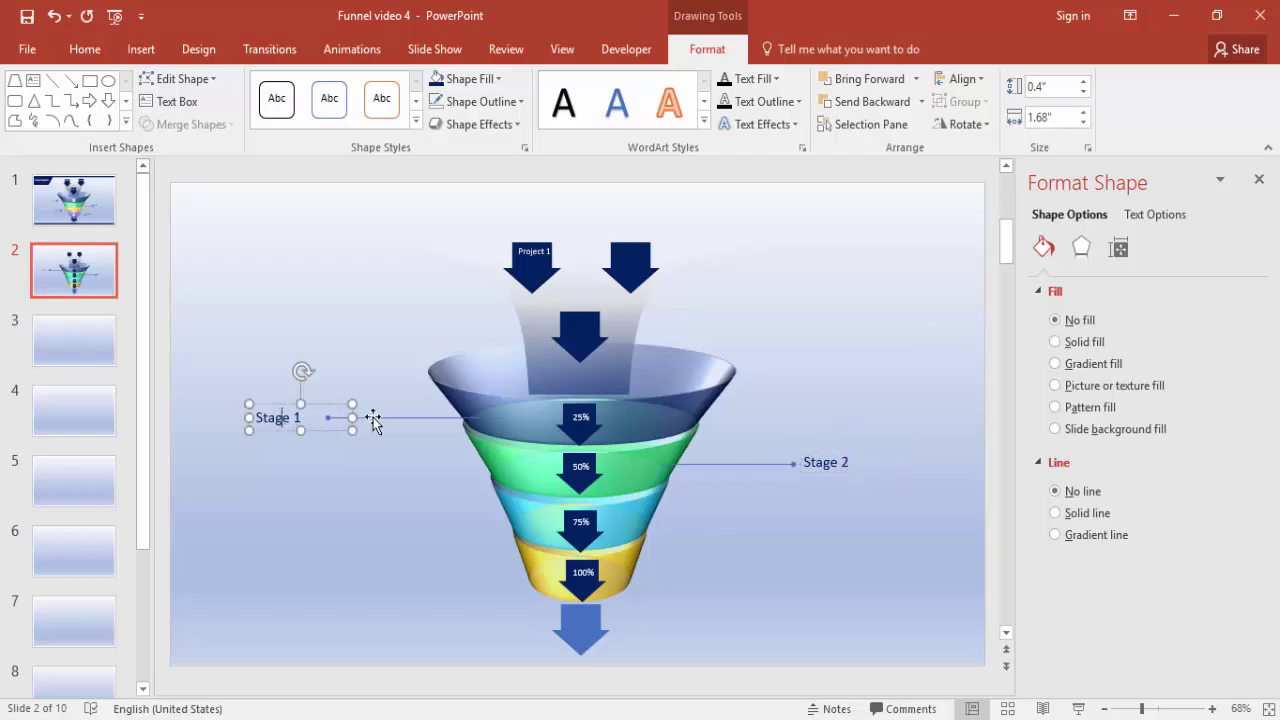
pyautogui.keyDown('shift'); pyautogui.click(440, 417); pyautogui.keyUp('shift')
pyautogui.hotkey('ctrl', 'd')
pyautogui.moveTo(441, 430); pyautogui.dragTo(473, 519)
pyautogui.click(378, 521)
pyautogui.click(341, 520)
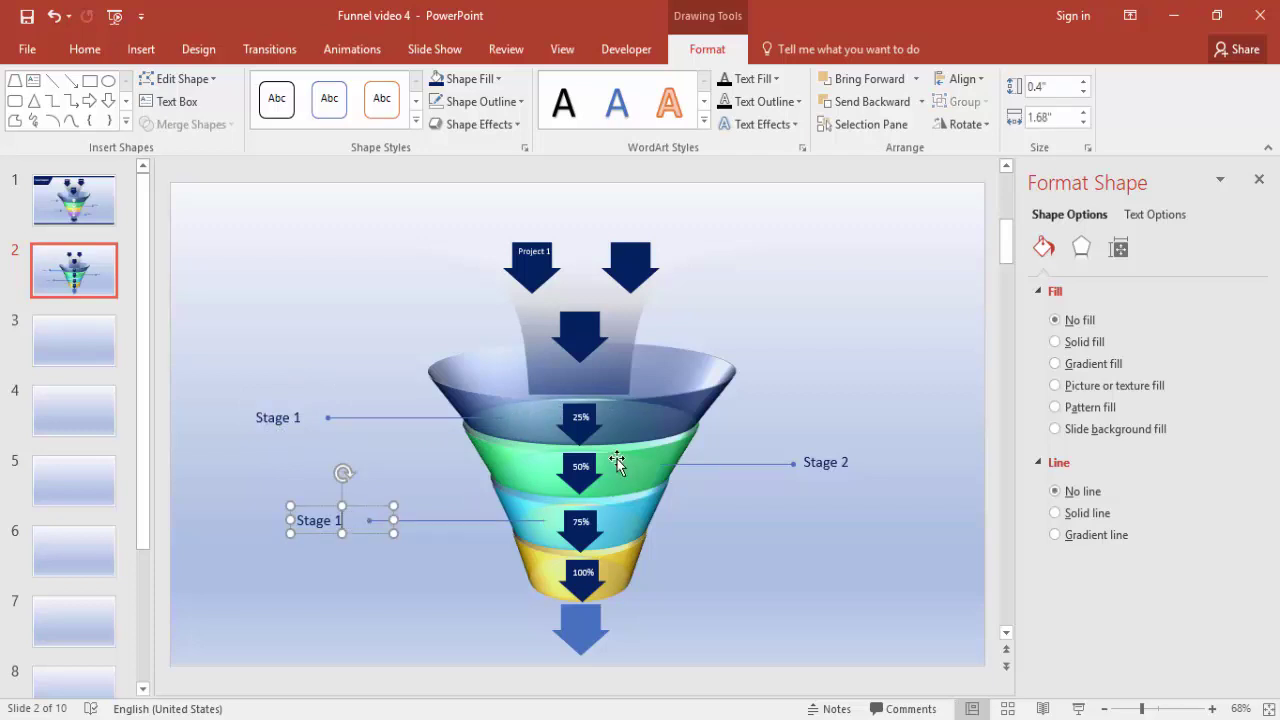
pyautogui.press('BackSpace')
pyautogui.write('3')
# Step: Duplicate the Stage 2 callout line and label together
pyautogui.click(742, 462)
pyautogui.keyDown('shift'); pyautogui.click(830, 464); pyautogui.keyUp('shift')
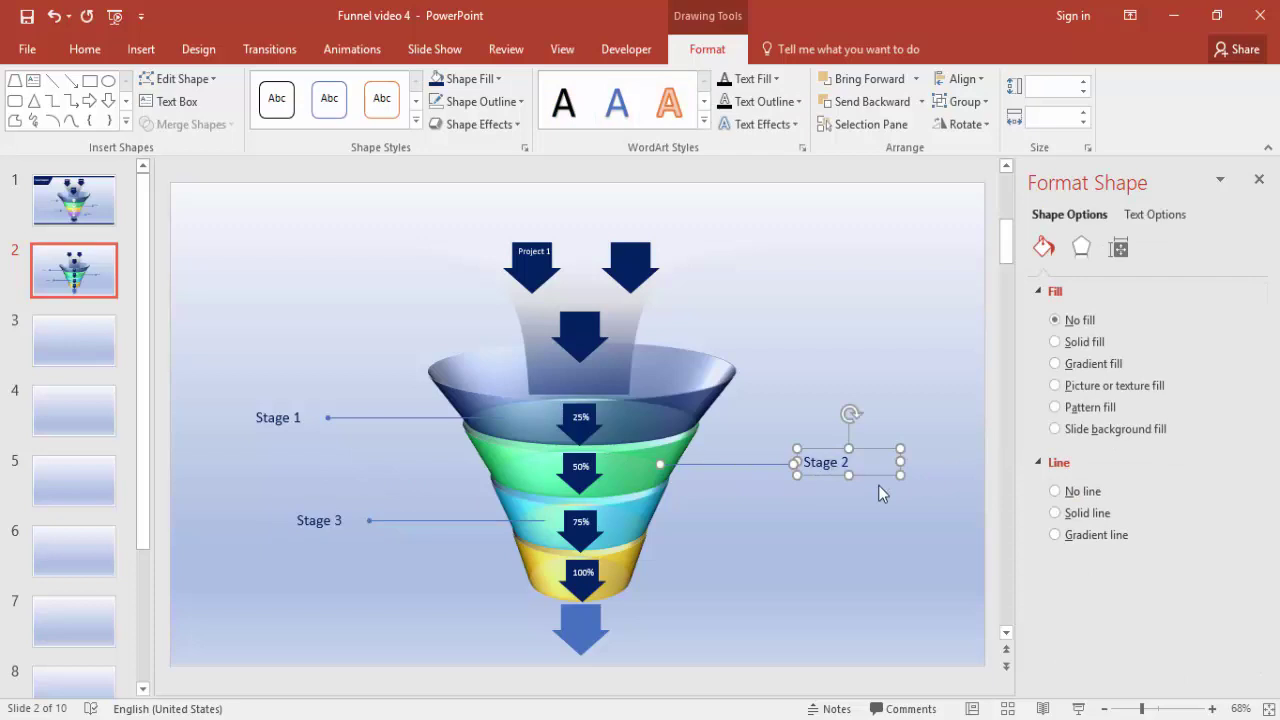
pyautogui.hotkey('ctrl', 'd')
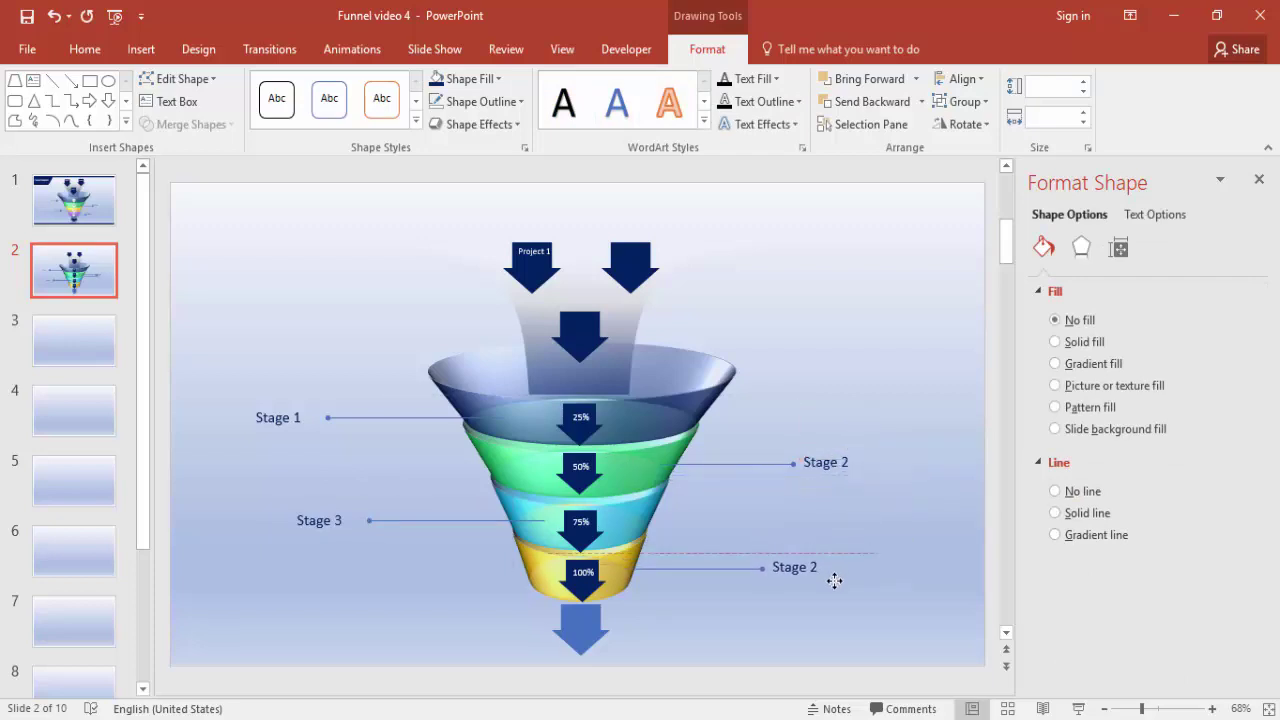